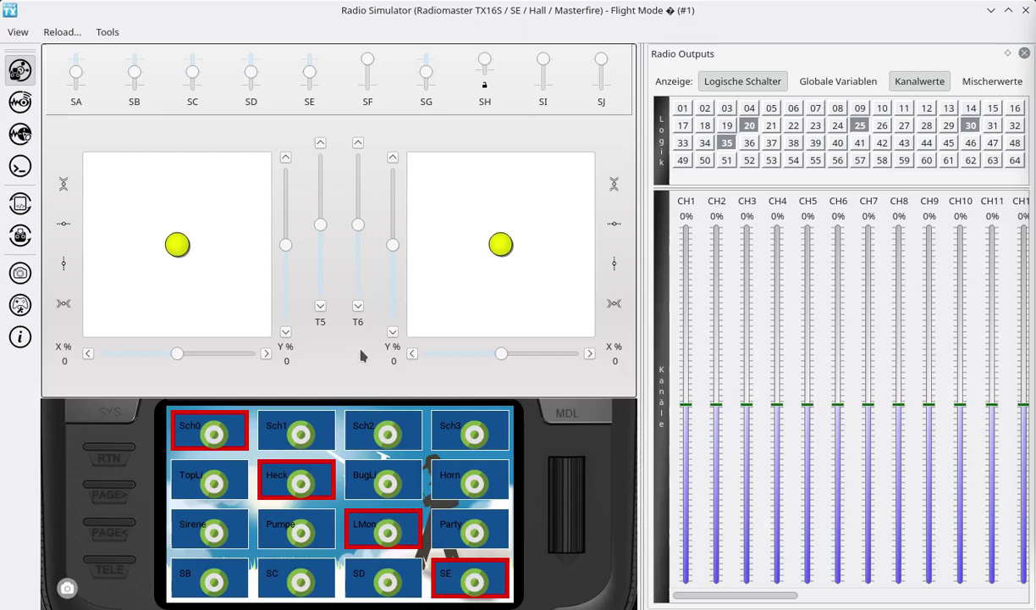
# Move the right stick fully up and down several times to demonstrate its vertical axis
pyautogui.moveTo(485, 203)
pyautogui.mouseDown()
pyautogui.moveTo(463, 224)
pyautogui.moveTo(492, 276)
pyautogui.moveTo(495, 203)
pyautogui.moveTo(484, 212)
pyautogui.mouseUp()
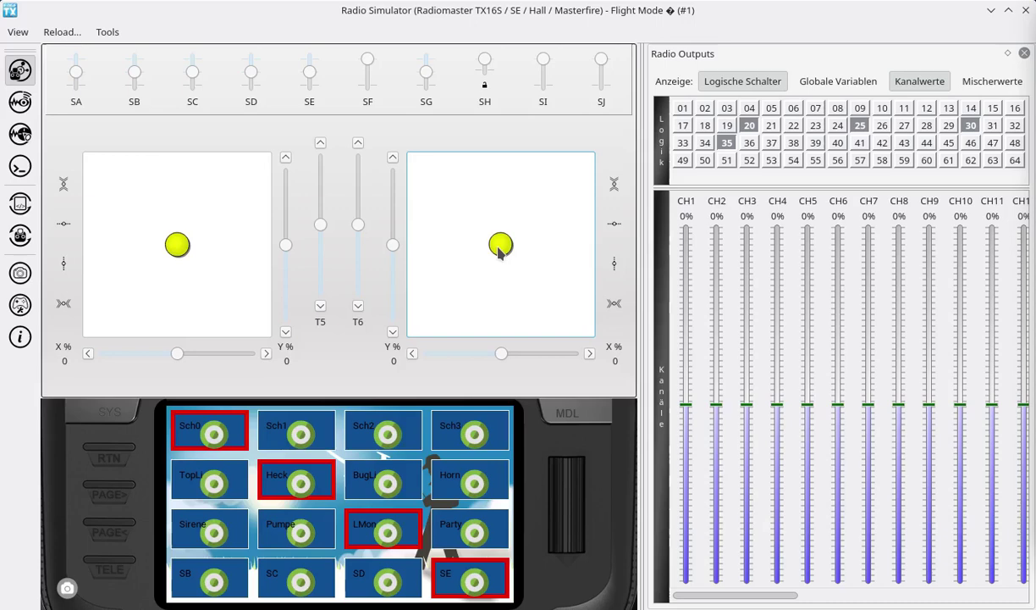
pyautogui.moveTo(500, 252); pyautogui.dragTo(497, 164)
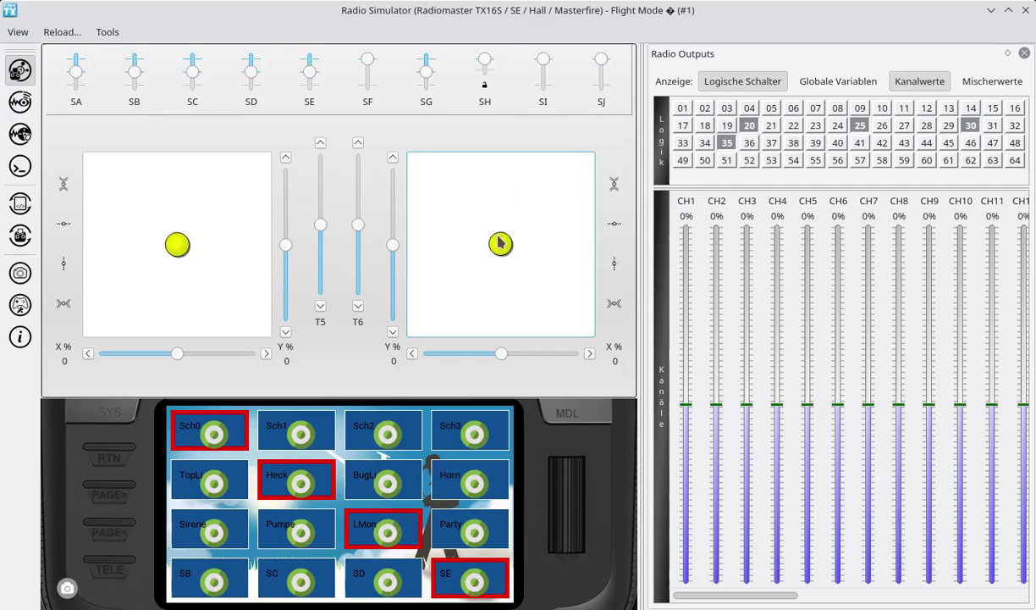
pyautogui.moveTo(500, 243); pyautogui.dragTo(499, 175)
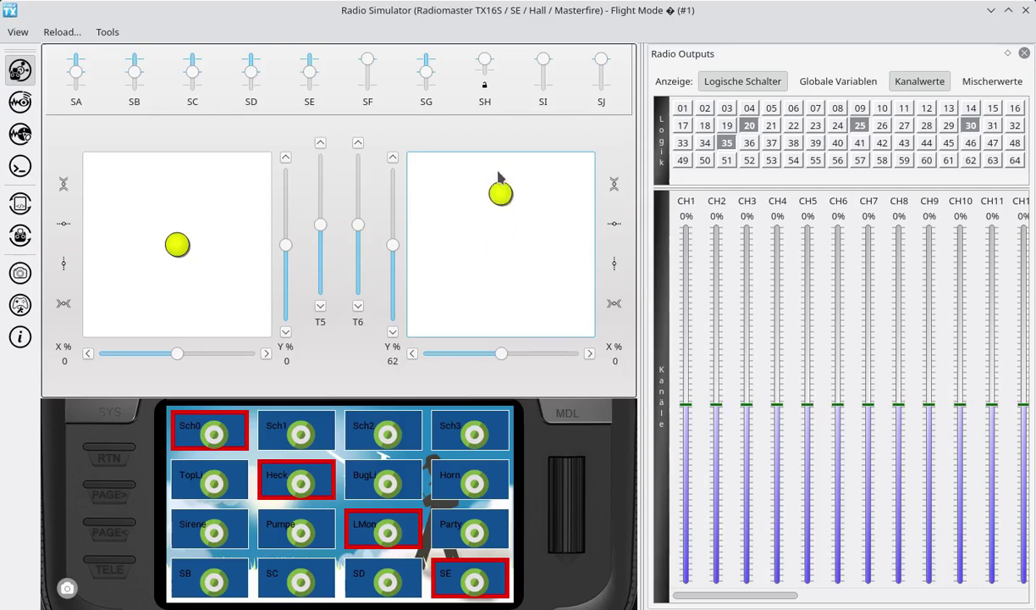
pyautogui.moveTo(501, 240); pyautogui.dragTo(500, 146)
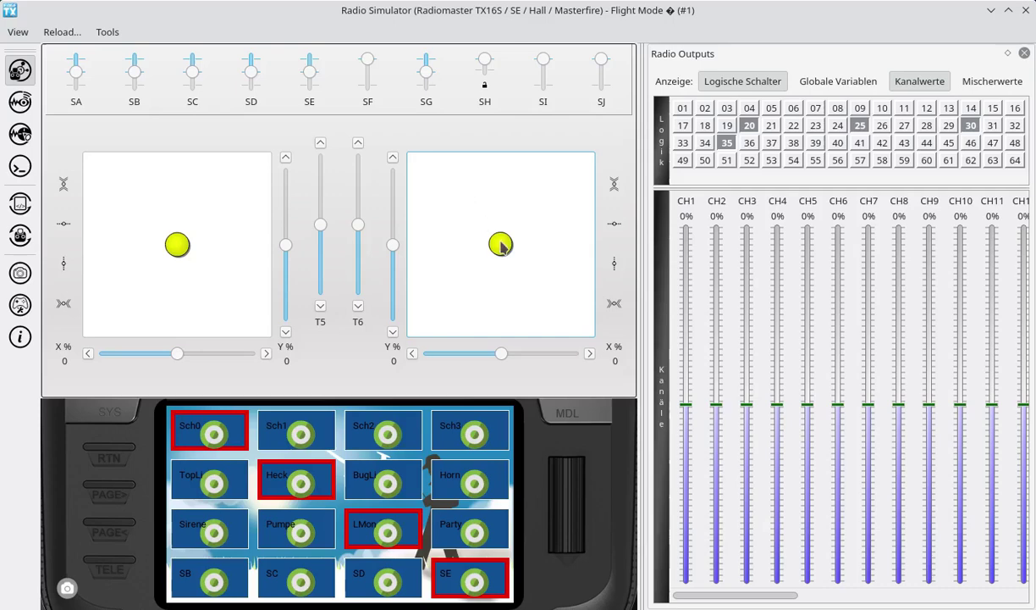
pyautogui.moveTo(501, 246); pyautogui.dragTo(504, 315)
pyautogui.moveTo(496, 265); pyautogui.dragTo(497, 358)
pyautogui.moveTo(501, 247); pyautogui.dragTo(499, 176)
# Switch Sch1 on and off again and switch Sch2 on in the full-screen switch grid
pyautogui.click(282, 435)
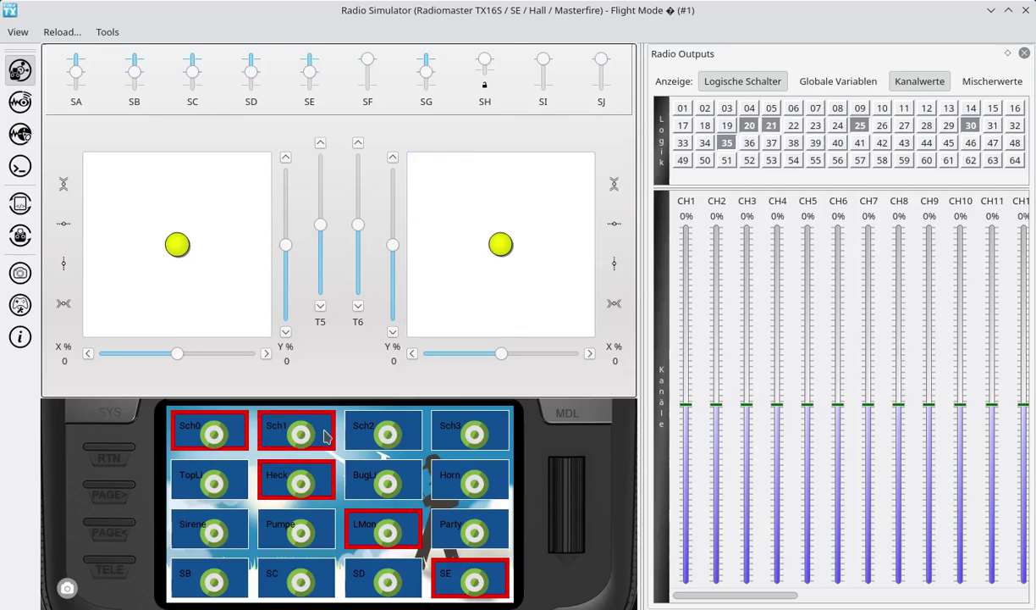
pyautogui.click(315, 419)
pyautogui.click(363, 419)
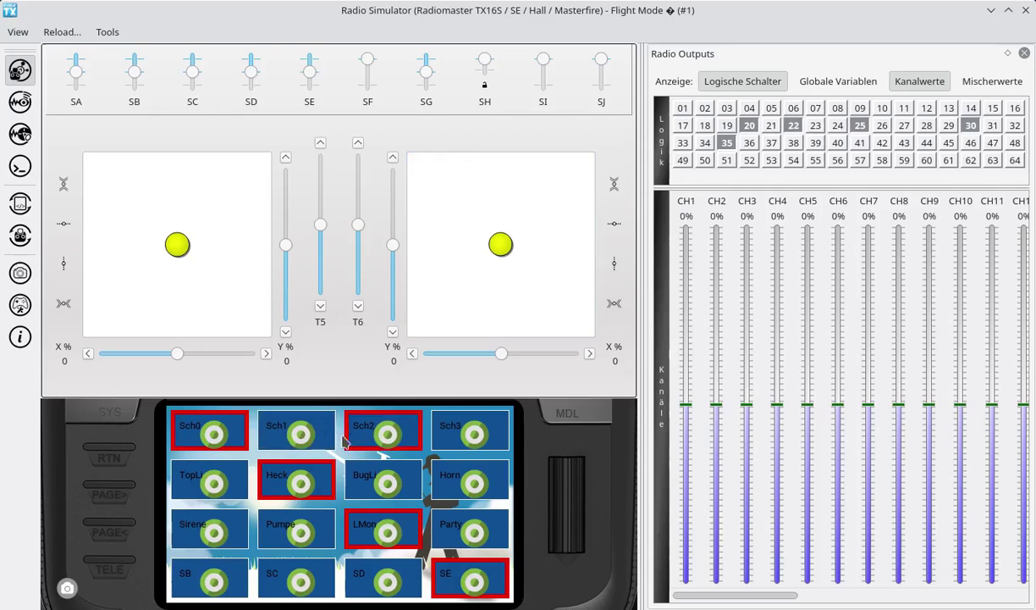
# Open the Sonstiges page of the functions widget full screen, set Licht3/sc to ein, and return to the main view
pyautogui.click(111, 441)
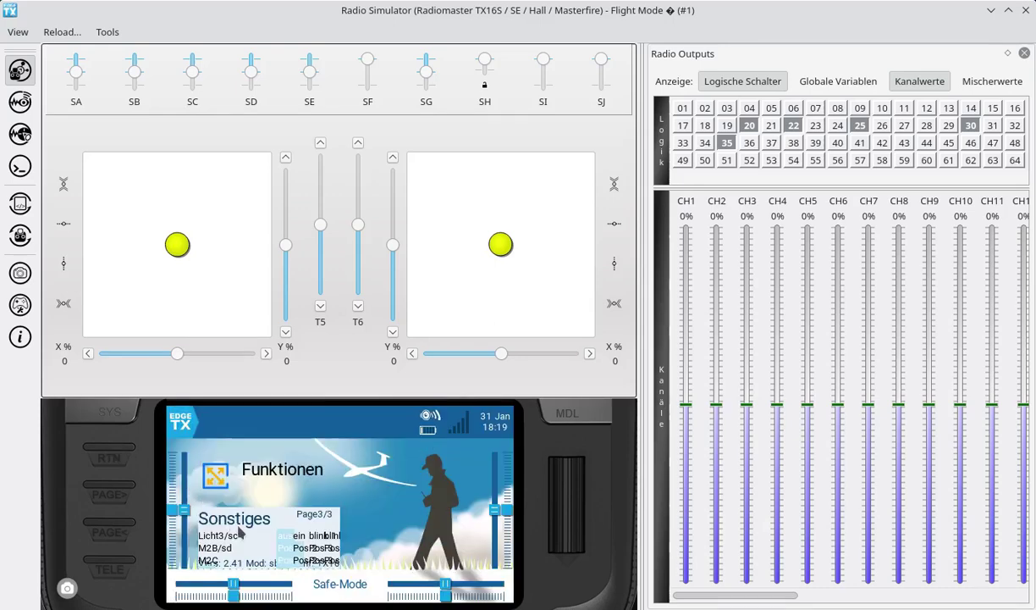
pyautogui.click(224, 503)
pyautogui.click(314, 516)
pyautogui.click(338, 439)
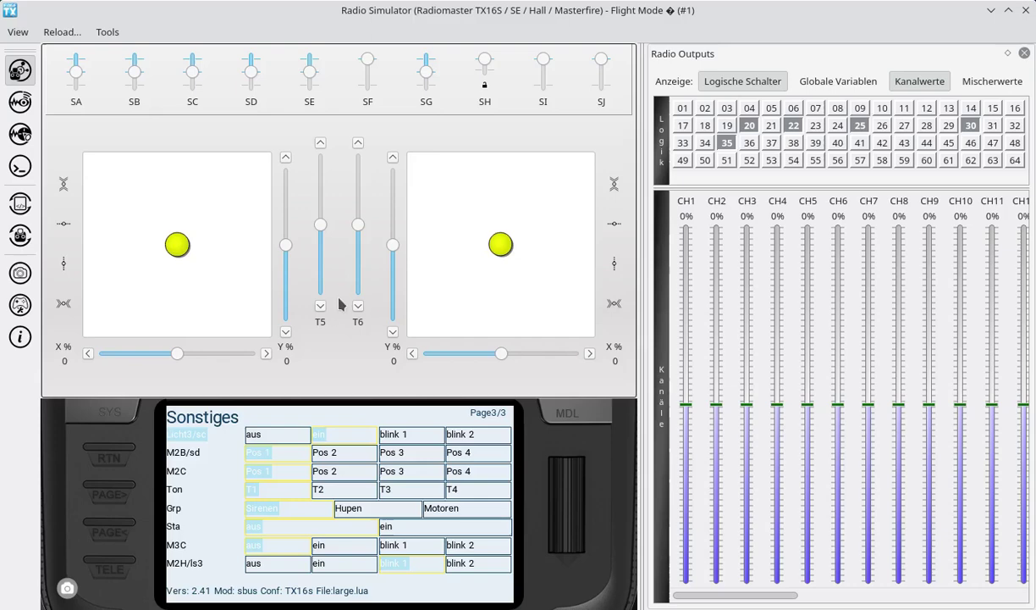
pyautogui.click(119, 450)
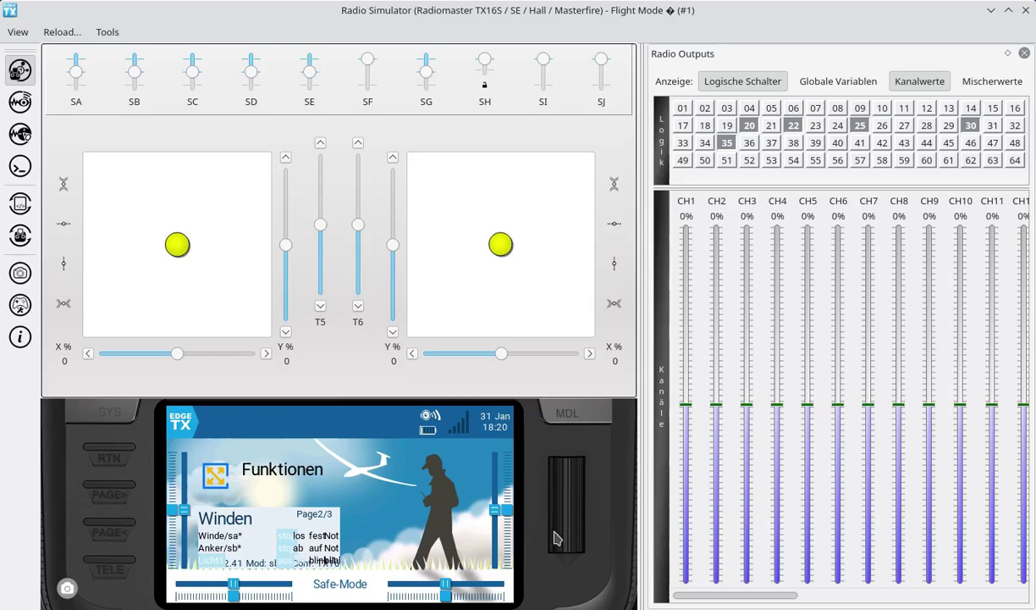
# Create a new model from the Models list and open its model settings
pyautogui.click(535, 514)
pyautogui.click(268, 505)
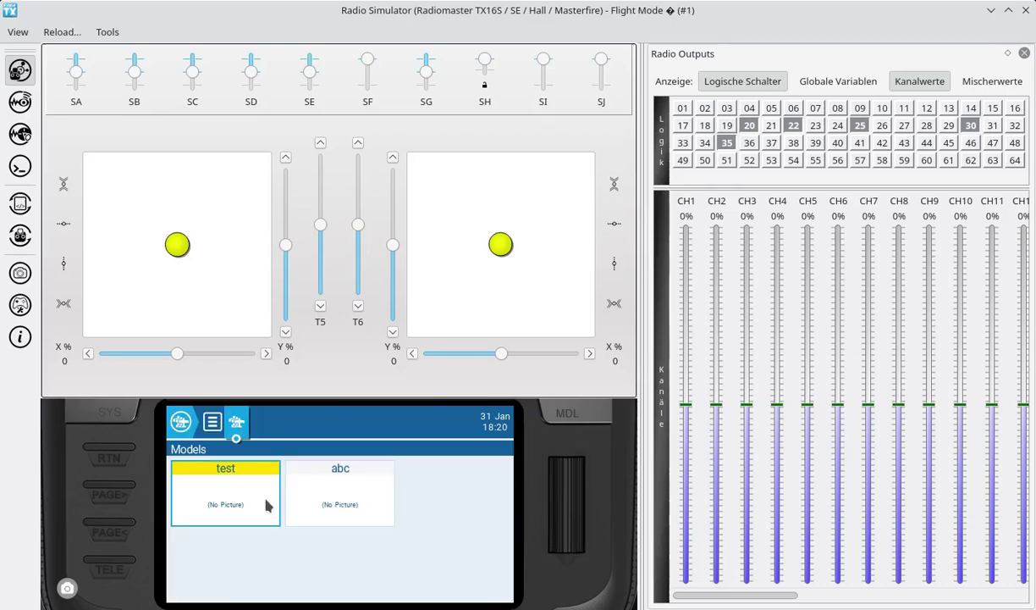
pyautogui.click(245, 488)
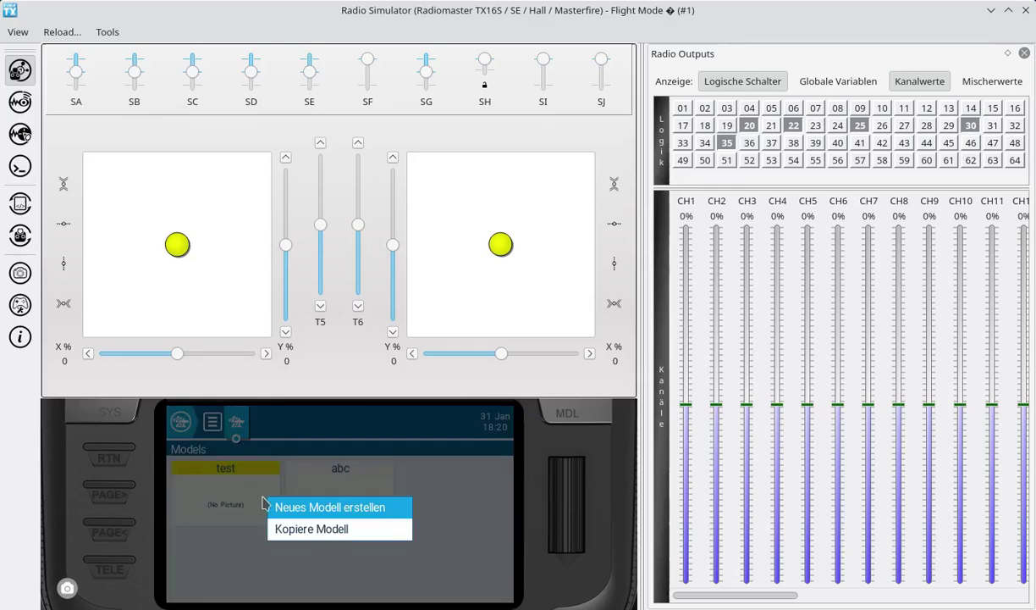
pyautogui.click(317, 512)
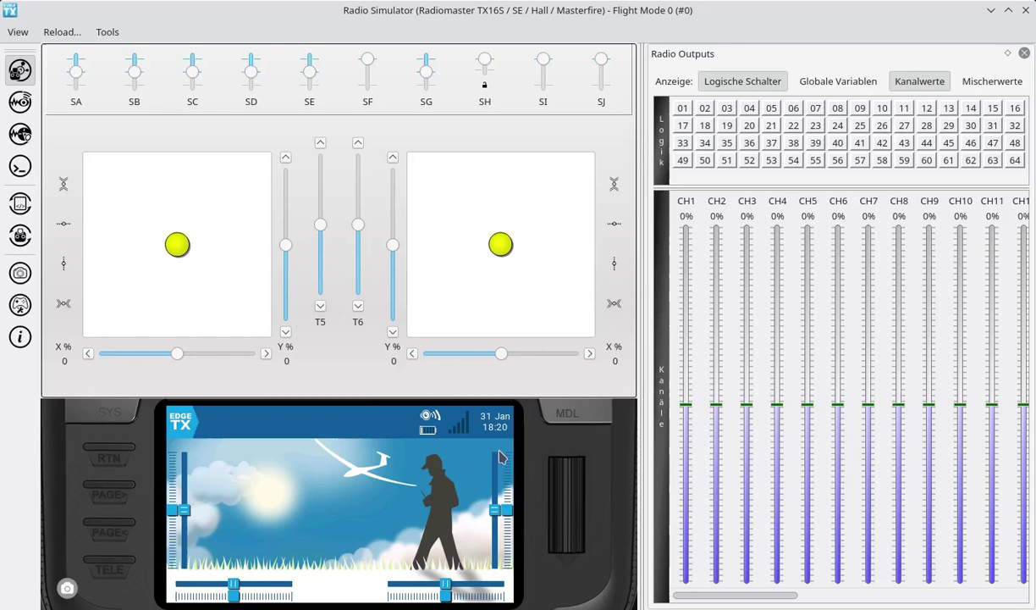
pyautogui.click(557, 421)
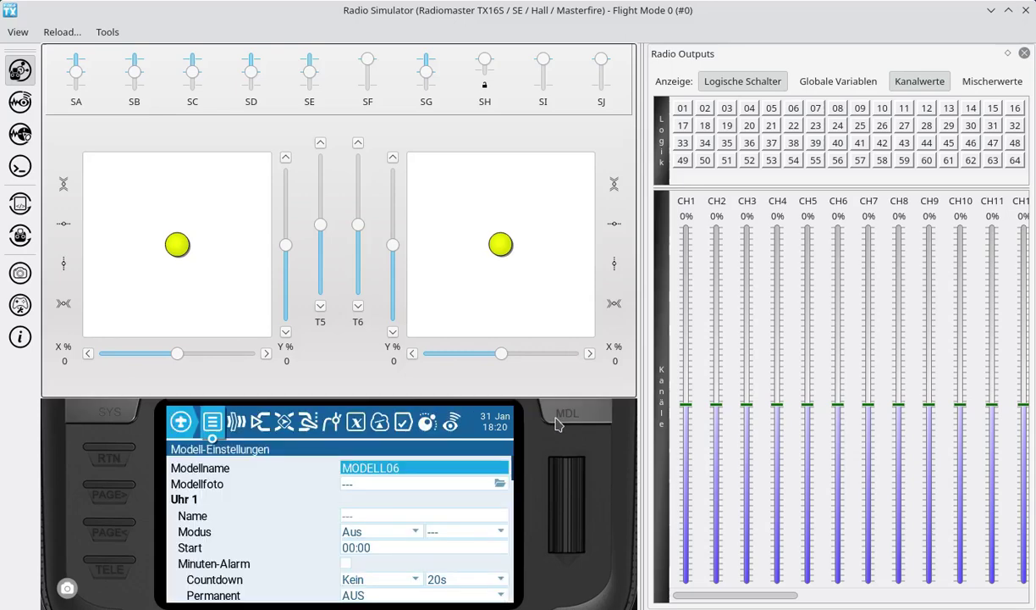
pyautogui.click(424, 476)
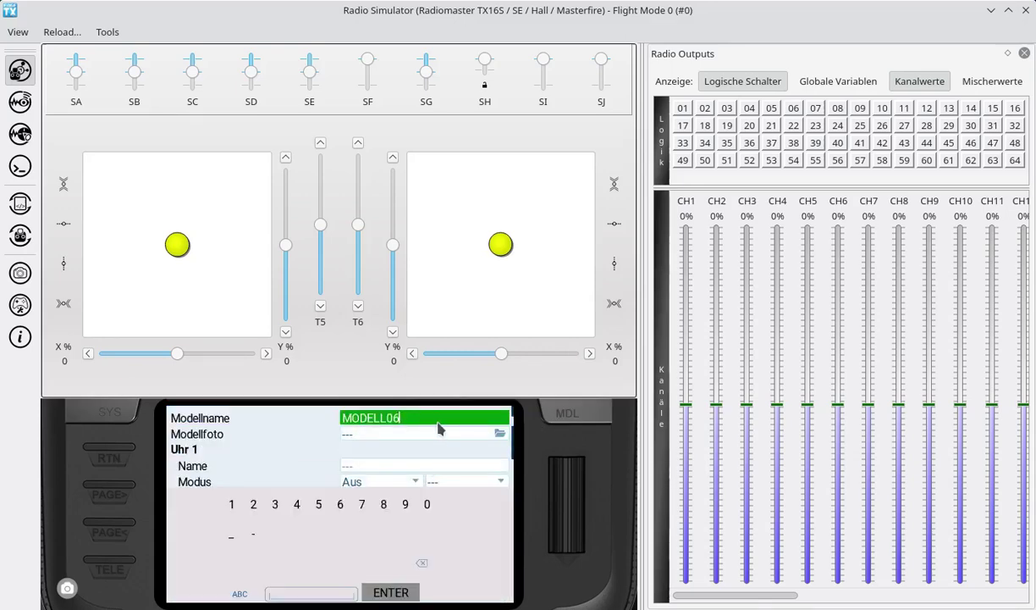
pyautogui.click(410, 595)
pyautogui.click(410, 595)
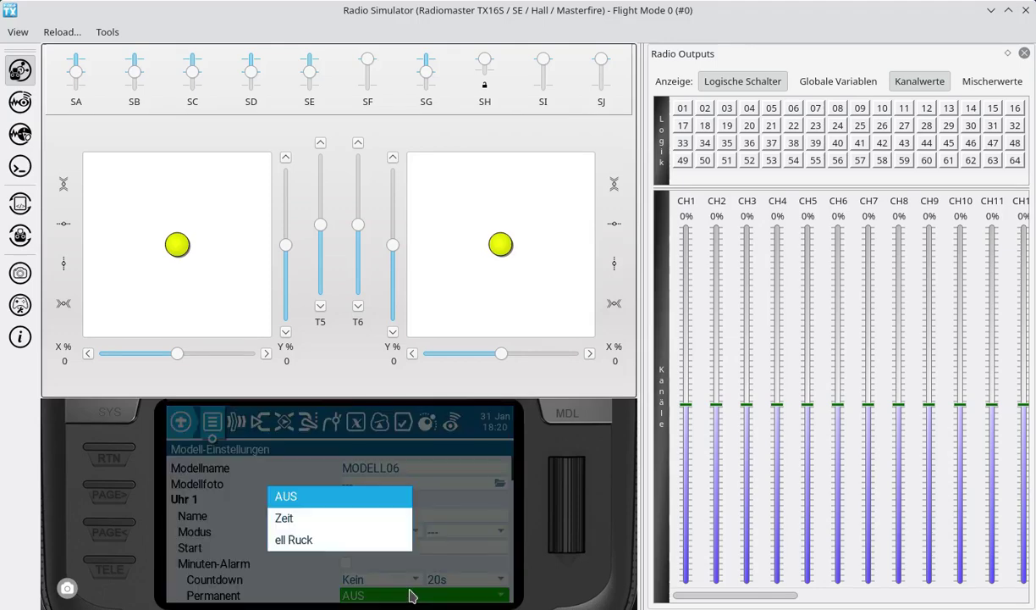
pyautogui.click(100, 436)
# Rename the new model as tiptip and return to the main view
pyautogui.click(424, 468)
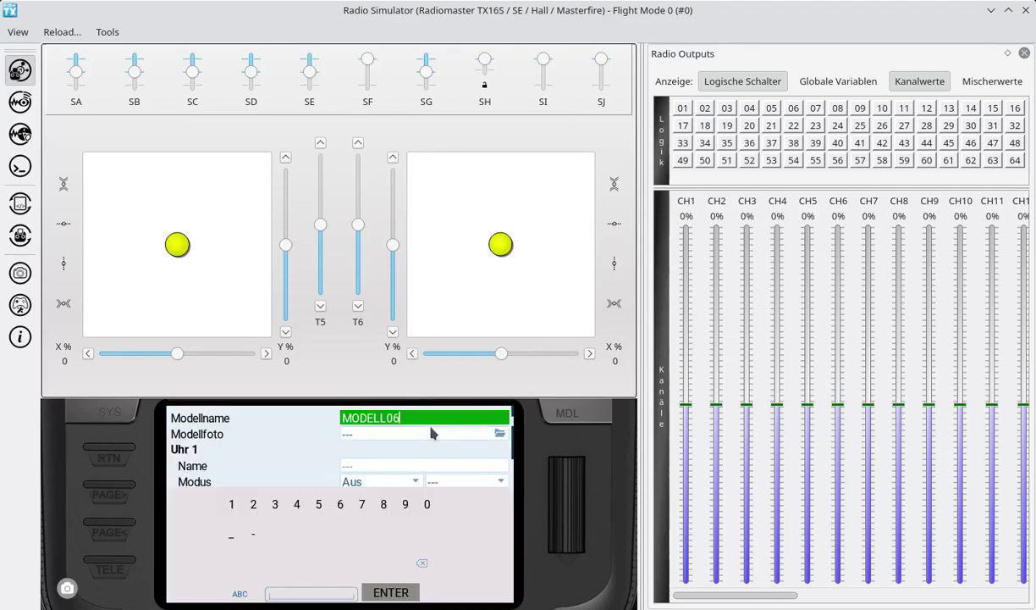
pyautogui.click(426, 562)
pyautogui.click(426, 562)
pyautogui.click(426, 563)
pyautogui.click(425, 562)
pyautogui.click(426, 563)
pyautogui.click(426, 562)
pyautogui.click(426, 562)
pyautogui.click(426, 562)
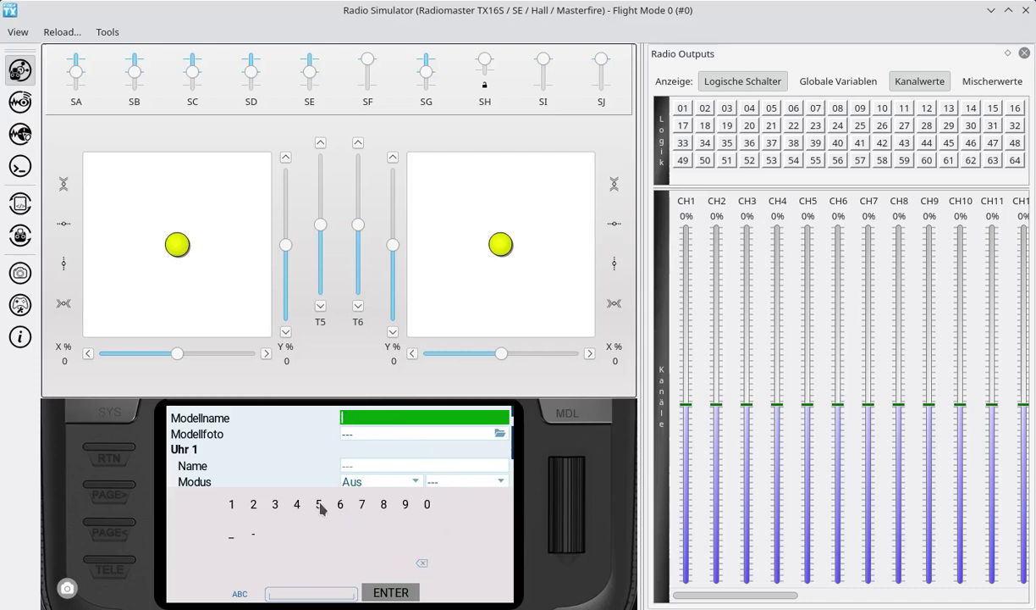
pyautogui.click(240, 592)
pyautogui.click(318, 504)
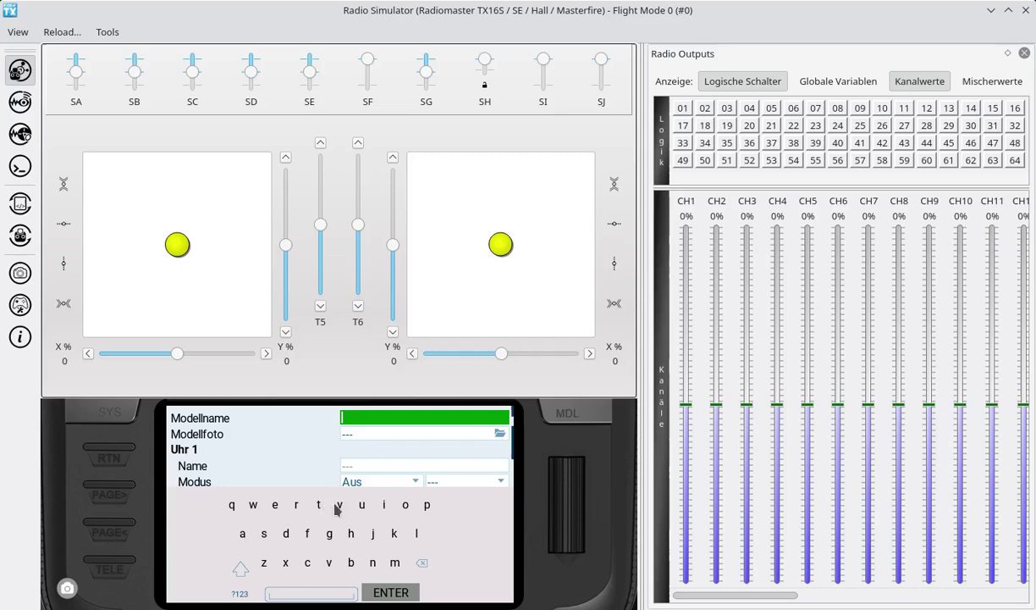
pyautogui.click(389, 507)
pyautogui.click(427, 505)
pyautogui.click(318, 504)
pyautogui.click(427, 506)
pyautogui.click(412, 592)
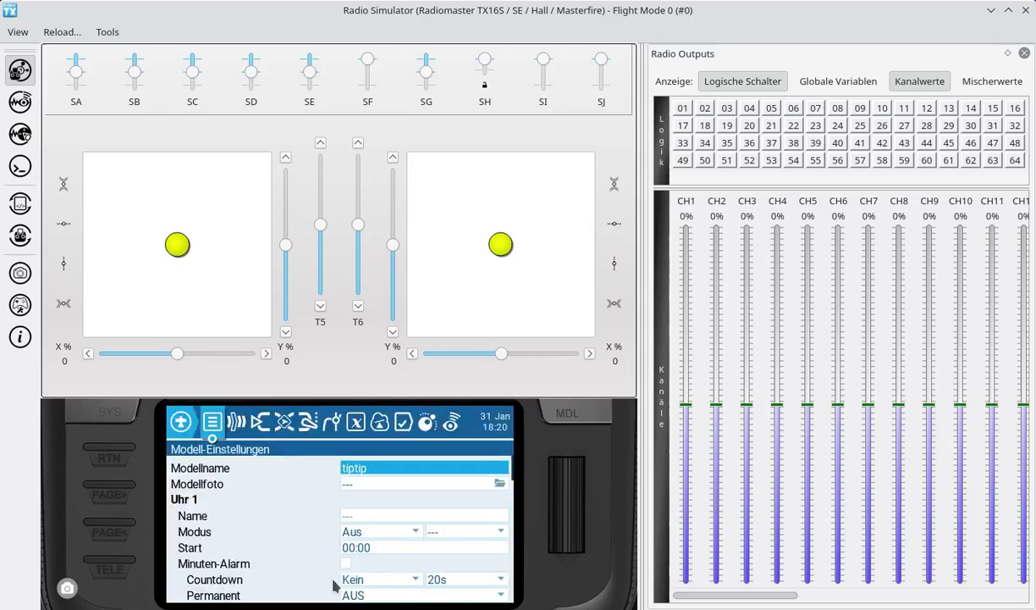
pyautogui.click(110, 453)
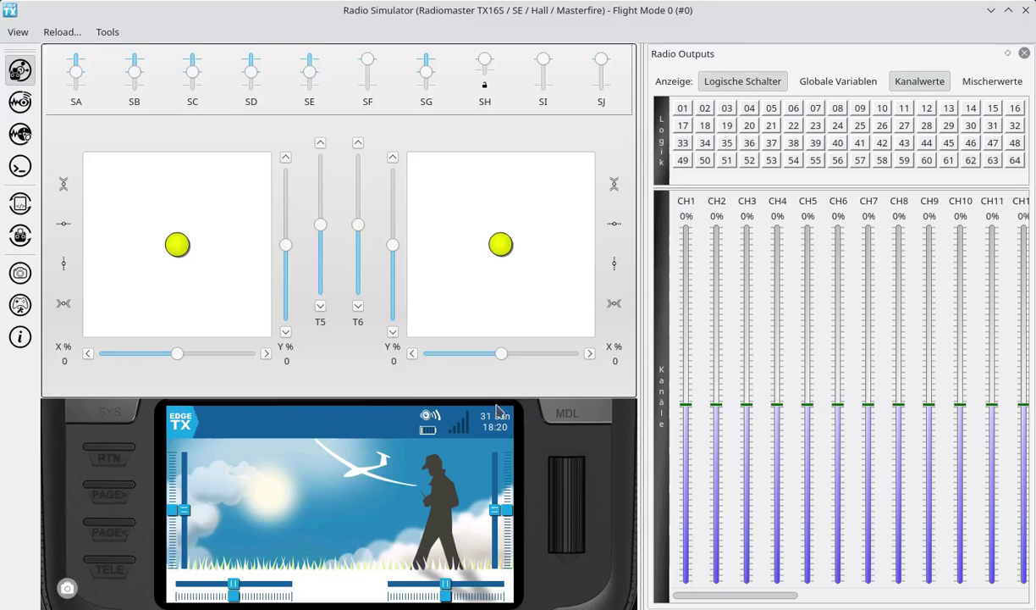
# Open the tiptip model's inputs page (Geber) and examine the default inputs Sei, Höh, Gas and Que
pyautogui.click(530, 394)
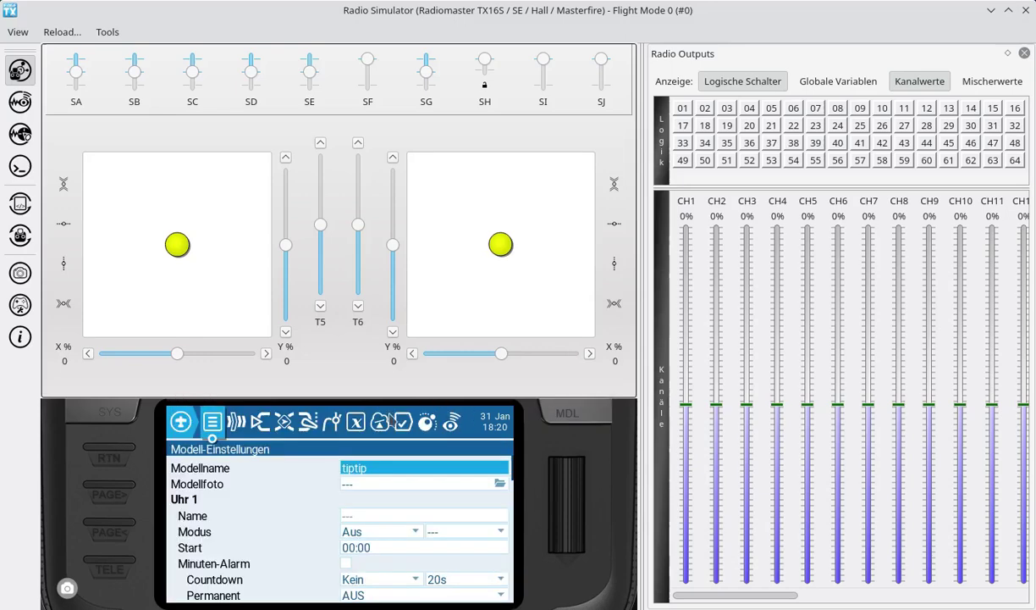
pyautogui.click(257, 425)
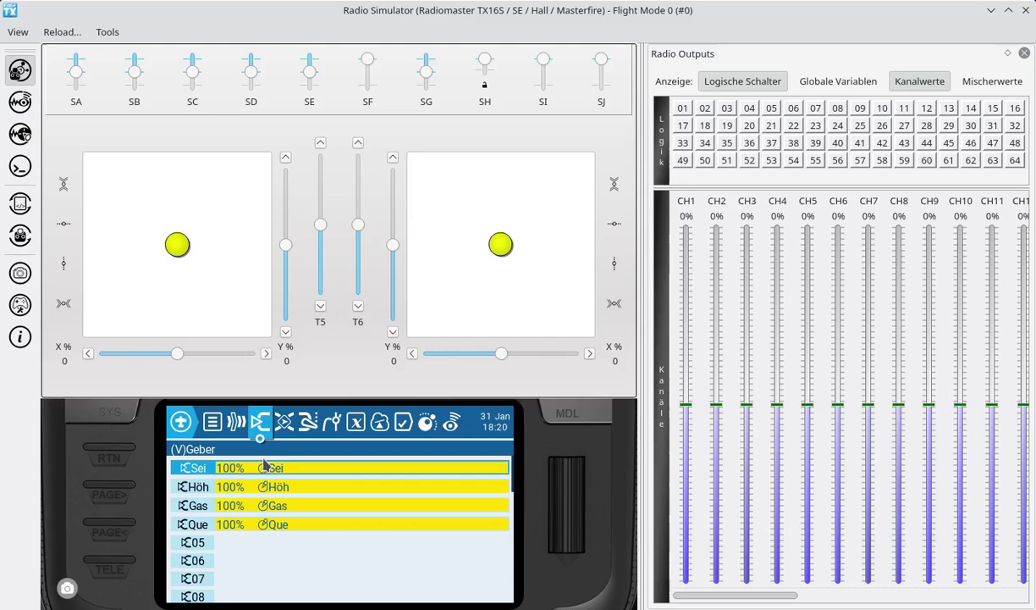
pyautogui.moveTo(245, 453)
pyautogui.mouseDown()
pyautogui.moveTo(223, 526)
pyautogui.moveTo(301, 500)
pyautogui.moveTo(290, 474)
pyautogui.mouseUp()
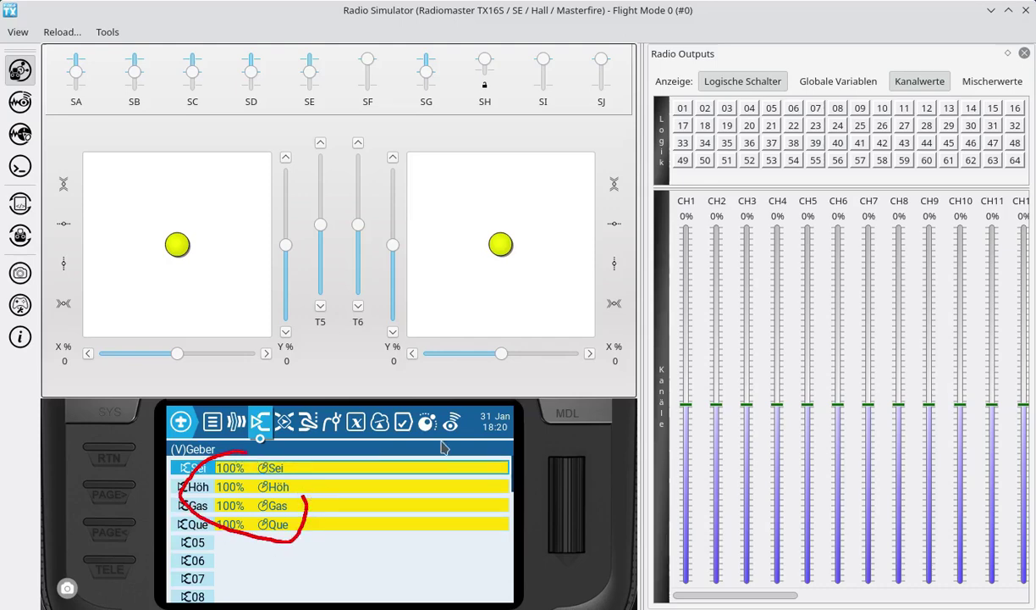
pyautogui.press('shift+super+F11')
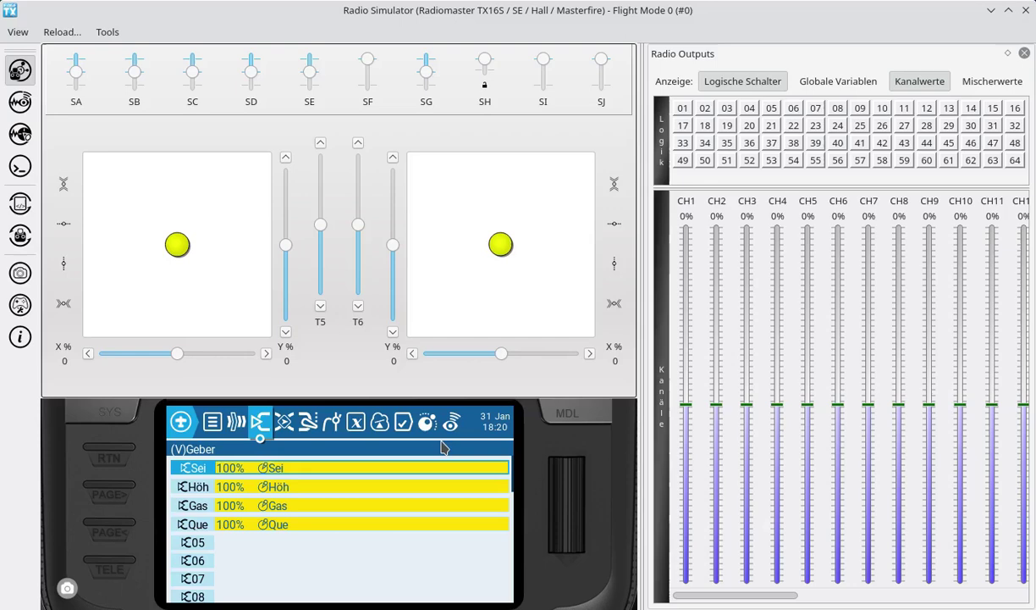
# Open the model's mixer page (Mischer) and examine the default mixes on CH1 to CH4
pyautogui.click(283, 416)
pyautogui.moveTo(272, 462)
pyautogui.mouseDown()
pyautogui.moveTo(250, 527)
pyautogui.moveTo(284, 508)
pyautogui.mouseUp()
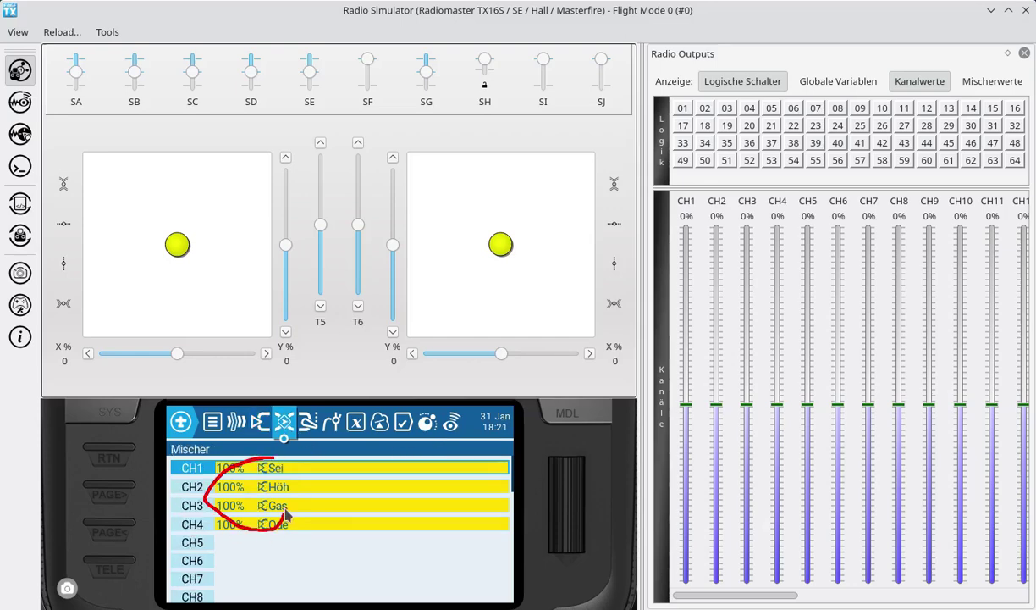
pyautogui.press('shift+super+F11')
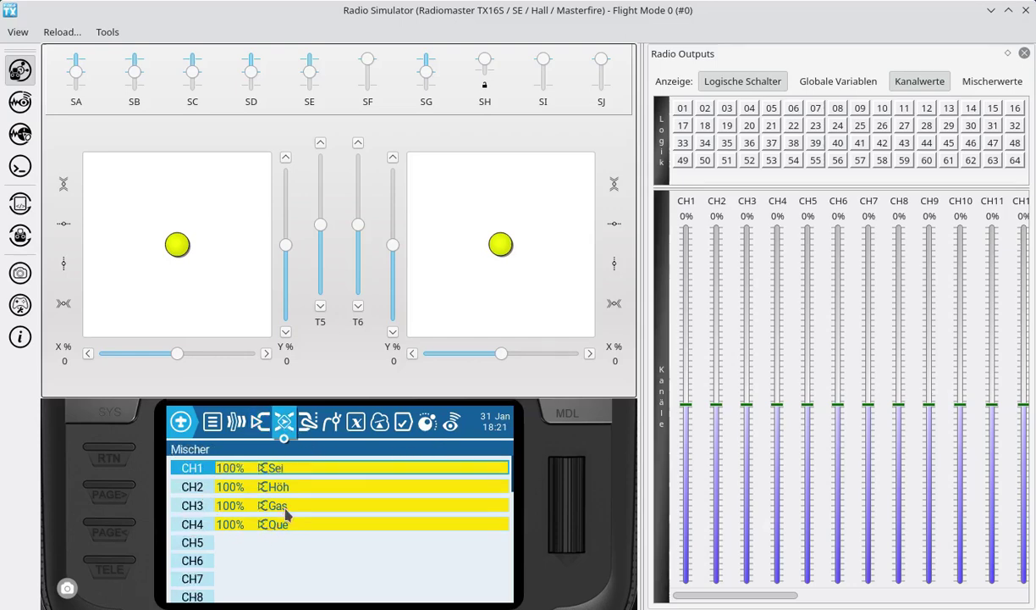
# Move the left and right sticks to check the response of channel outputs CH1 to CH4, and leave the mixer page
pyautogui.moveTo(769, 172)
pyautogui.mouseDown()
pyautogui.moveTo(669, 184)
pyautogui.moveTo(703, 230)
pyautogui.moveTo(788, 227)
pyautogui.moveTo(767, 175)
pyautogui.mouseUp()
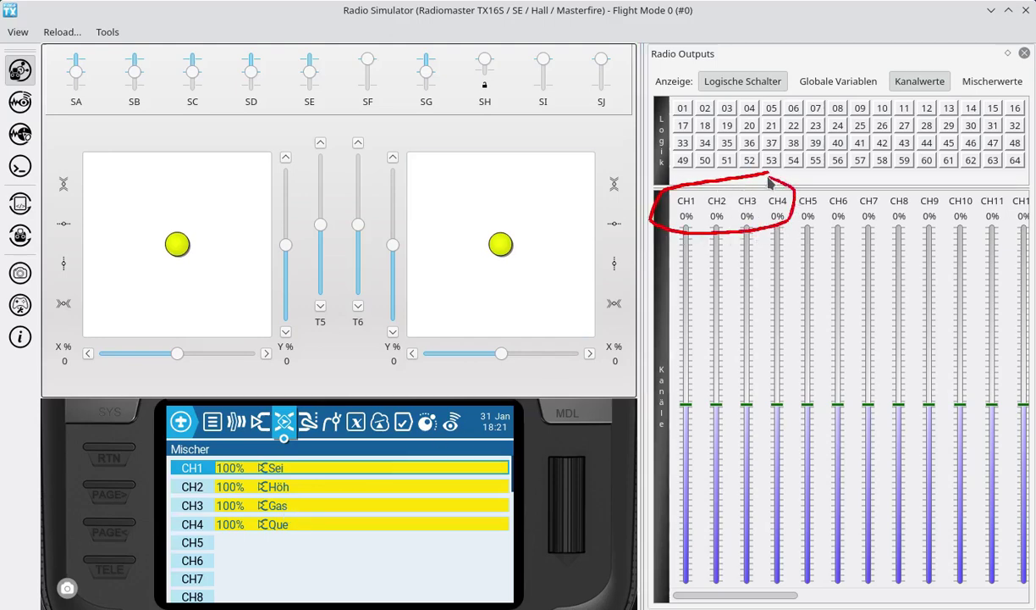
pyautogui.moveTo(177, 245); pyautogui.dragTo(199, 243)
pyautogui.moveTo(501, 245)
pyautogui.mouseDown()
pyautogui.moveTo(489, 242)
pyautogui.moveTo(488, 212)
pyautogui.moveTo(481, 254)
pyautogui.moveTo(497, 226)
pyautogui.mouseUp()
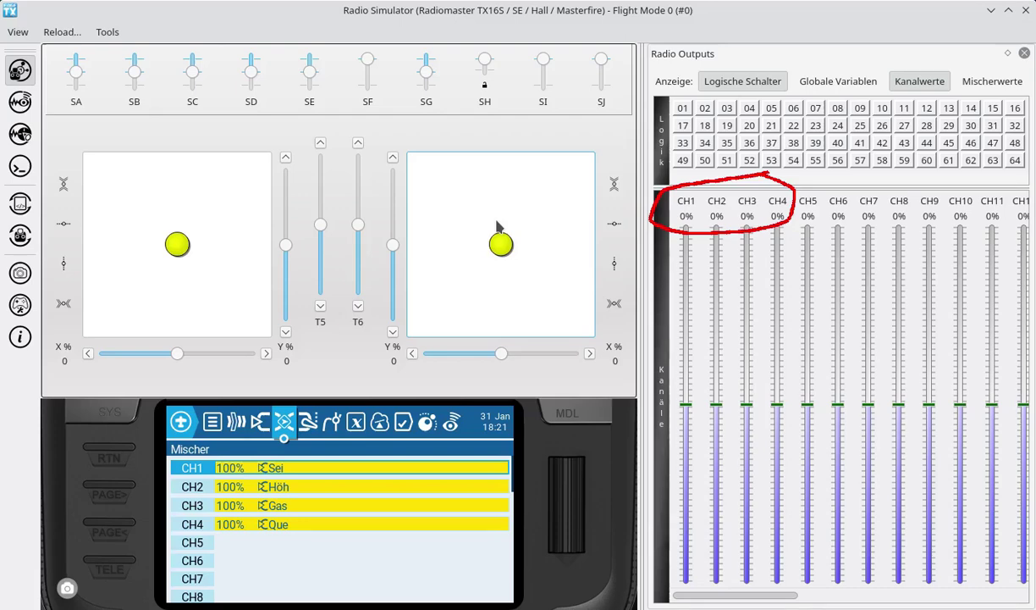
pyautogui.click(97, 458)
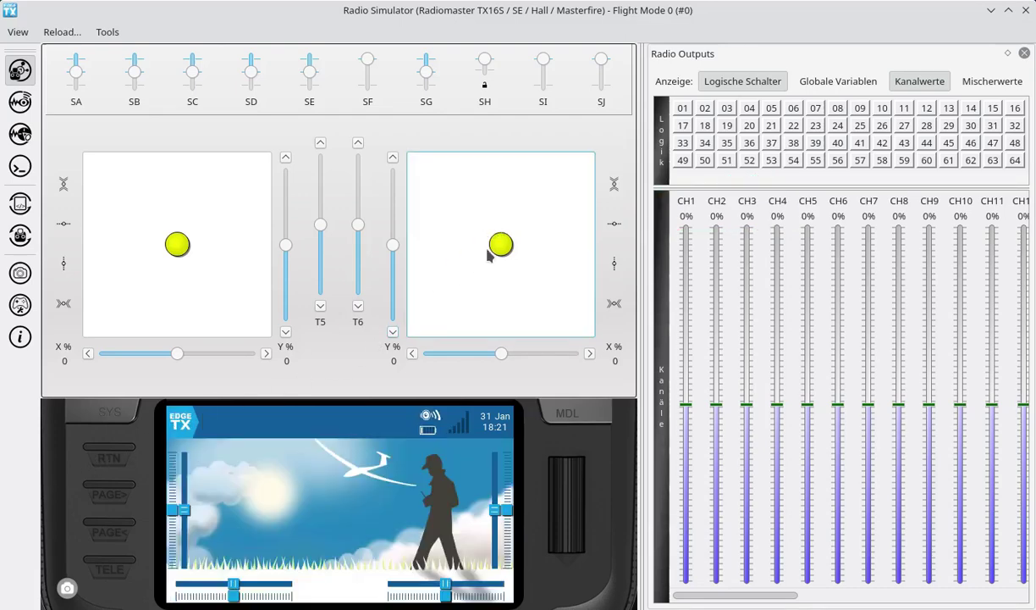
pyautogui.moveTo(499, 244); pyautogui.dragTo(494, 193)
pyautogui.moveTo(713, 200); pyautogui.dragTo(716, 198)
pyautogui.moveTo(501, 245); pyautogui.dragTo(502, 237)
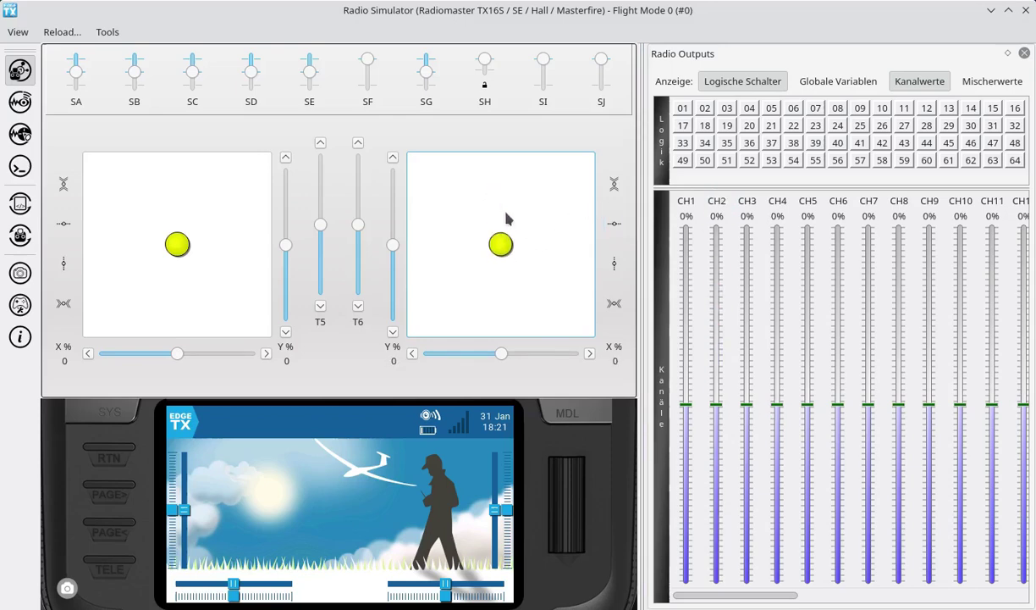
# Toggle the latch of switch SH and examine the T5 and T6 trim controls and the CH10 output
pyautogui.click(485, 85)
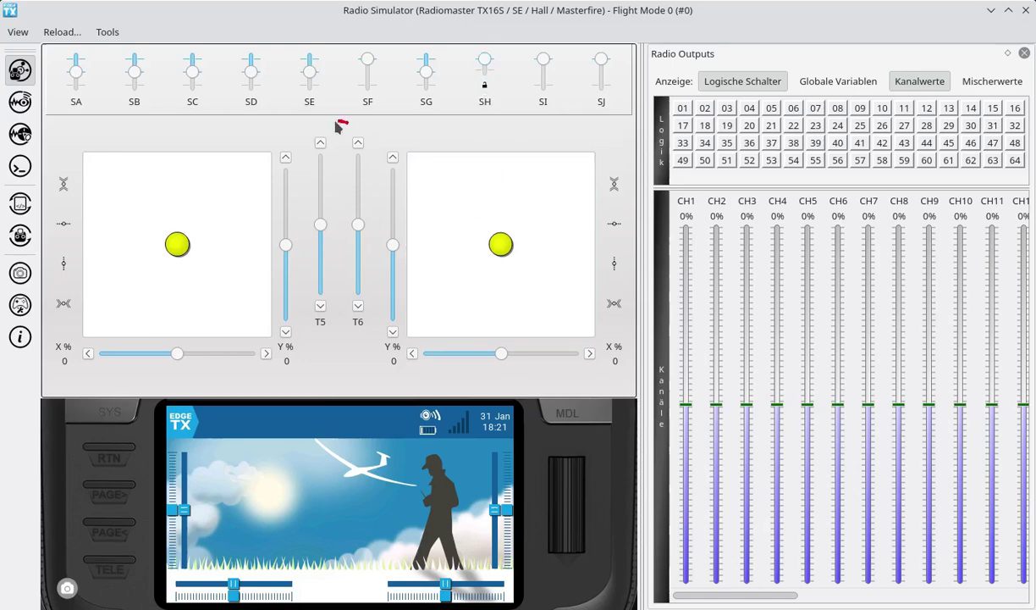
pyautogui.moveTo(336, 125)
pyautogui.mouseDown()
pyautogui.moveTo(296, 194)
pyautogui.moveTo(309, 318)
pyautogui.moveTo(347, 296)
pyautogui.moveTo(367, 209)
pyautogui.moveTo(342, 127)
pyautogui.mouseUp()
pyautogui.moveTo(339, 127)
pyautogui.mouseDown()
pyautogui.moveTo(303, 136)
pyautogui.moveTo(327, 159)
pyautogui.mouseUp()
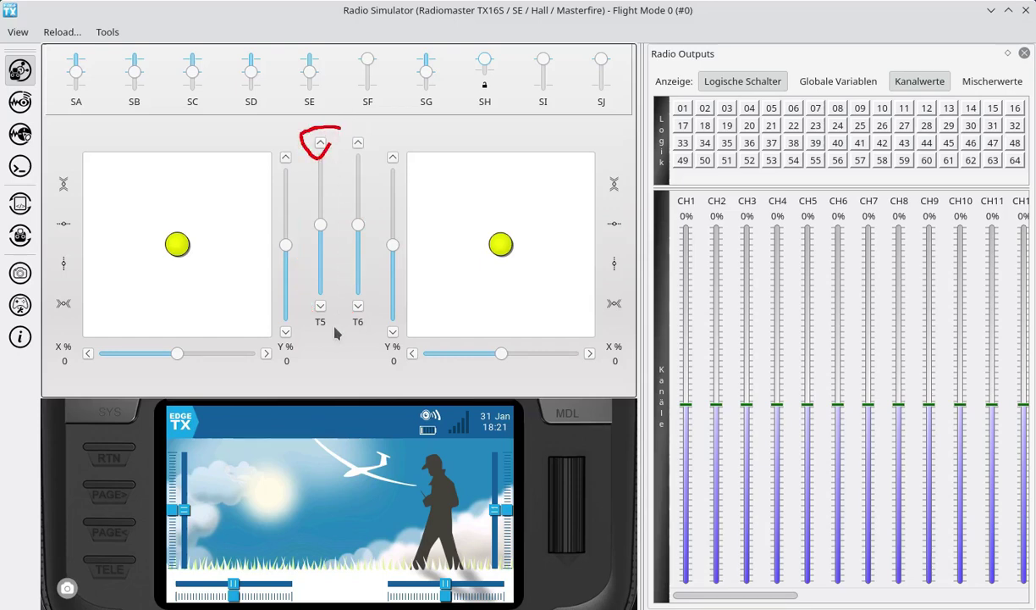
pyautogui.moveTo(327, 297)
pyautogui.mouseDown()
pyautogui.moveTo(305, 320)
pyautogui.moveTo(333, 314)
pyautogui.mouseUp()
pyautogui.moveTo(357, 128)
pyautogui.mouseDown()
pyautogui.moveTo(354, 146)
pyautogui.moveTo(366, 147)
pyautogui.mouseUp()
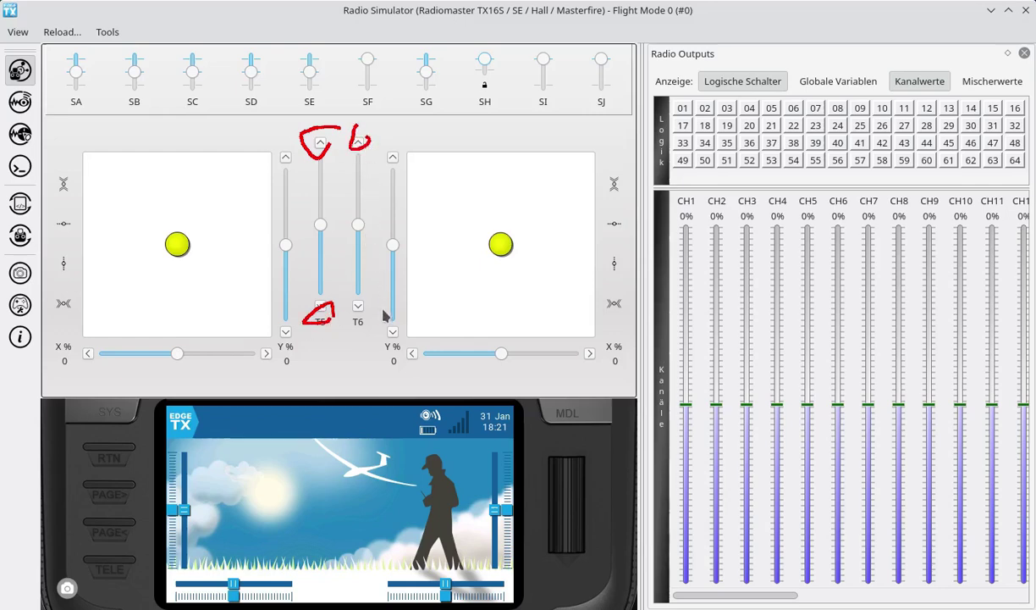
pyautogui.moveTo(379, 308)
pyautogui.mouseDown()
pyautogui.moveTo(370, 301)
pyautogui.moveTo(343, 322)
pyautogui.mouseUp()
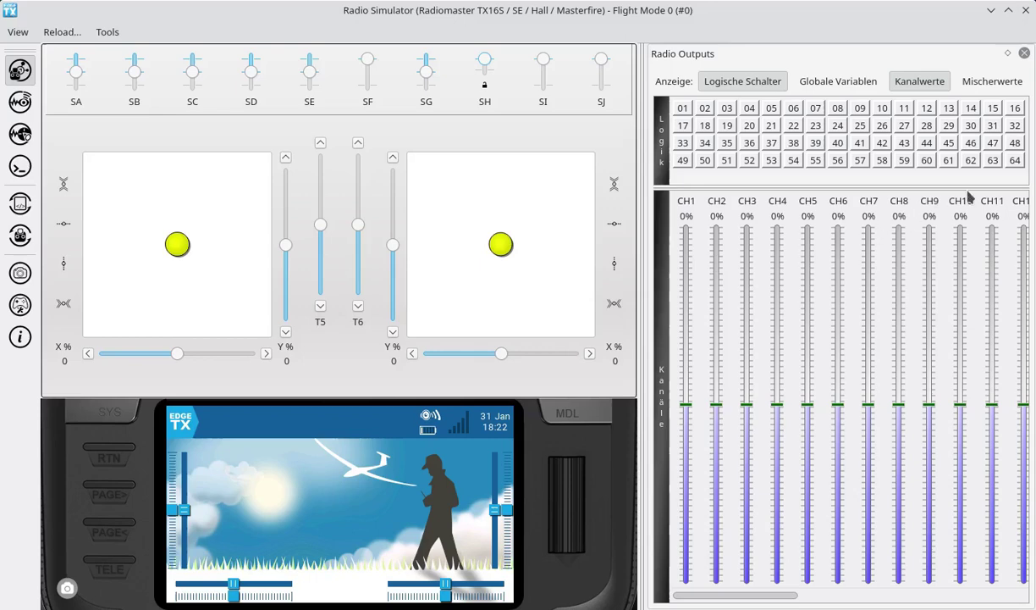
pyautogui.moveTo(950, 190)
pyautogui.mouseDown()
pyautogui.moveTo(940, 202)
pyautogui.moveTo(965, 219)
pyautogui.moveTo(980, 193)
pyautogui.moveTo(949, 186)
pyautogui.moveTo(940, 207)
pyautogui.moveTo(956, 212)
pyautogui.mouseUp()
# Open the tiptip model's mixer page (Mischer) and start a new mix line on CH10
pyautogui.click(571, 413)
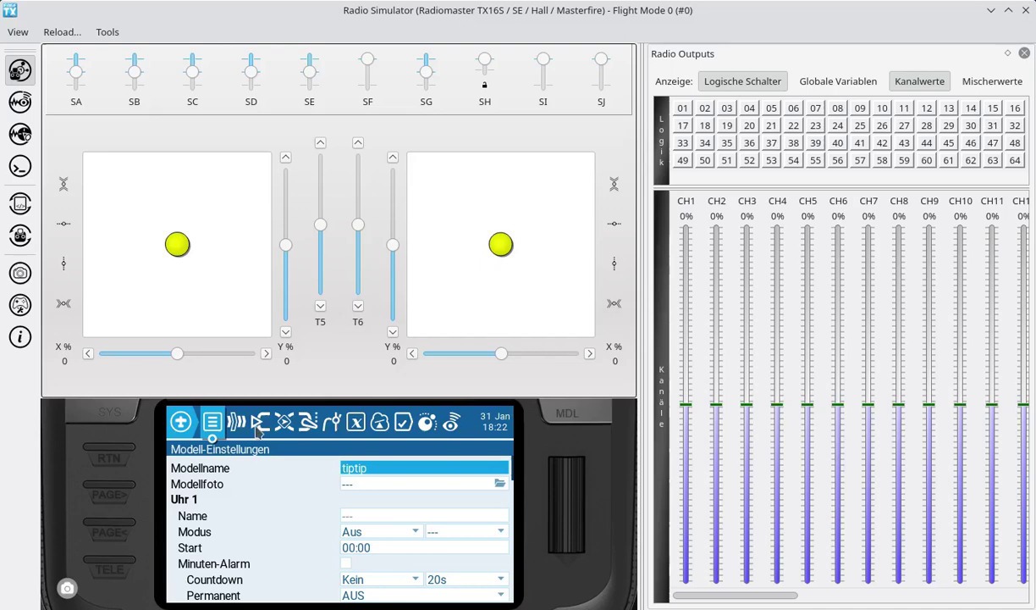
pyautogui.click(286, 422)
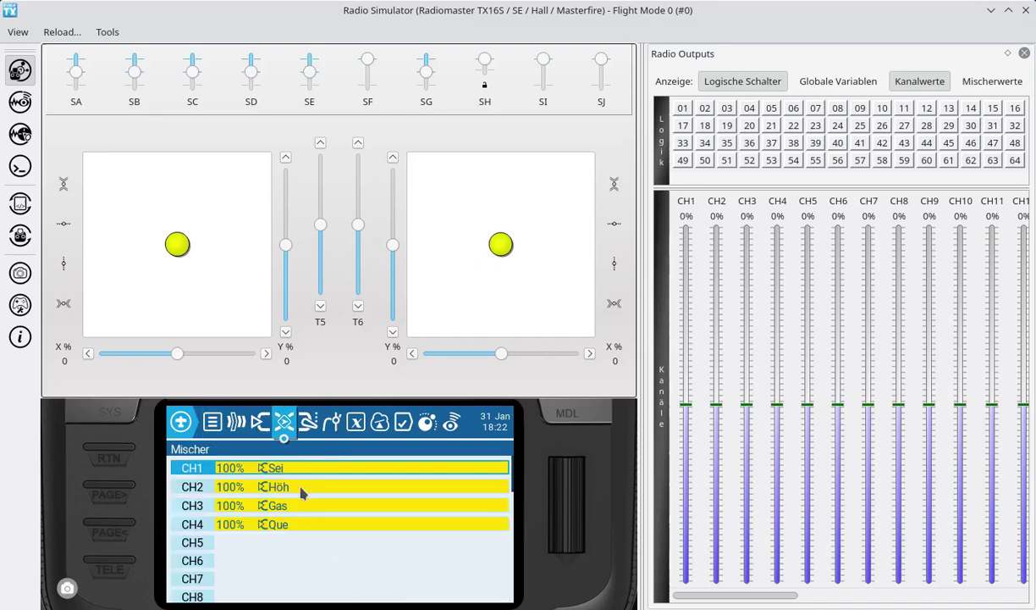
pyautogui.scroll(2, 302, 493)
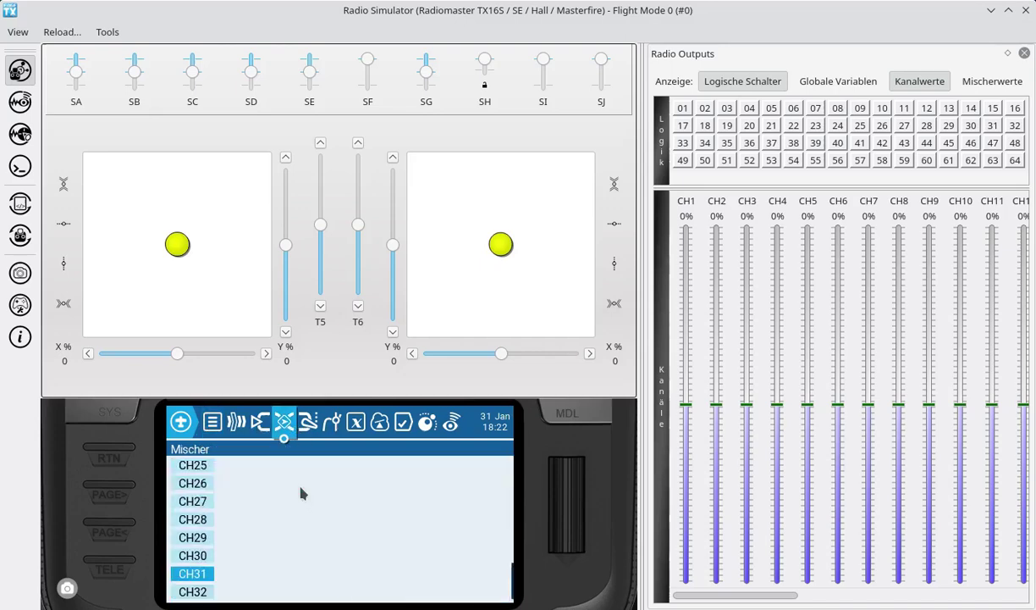
pyautogui.scroll(-8, 302, 493)
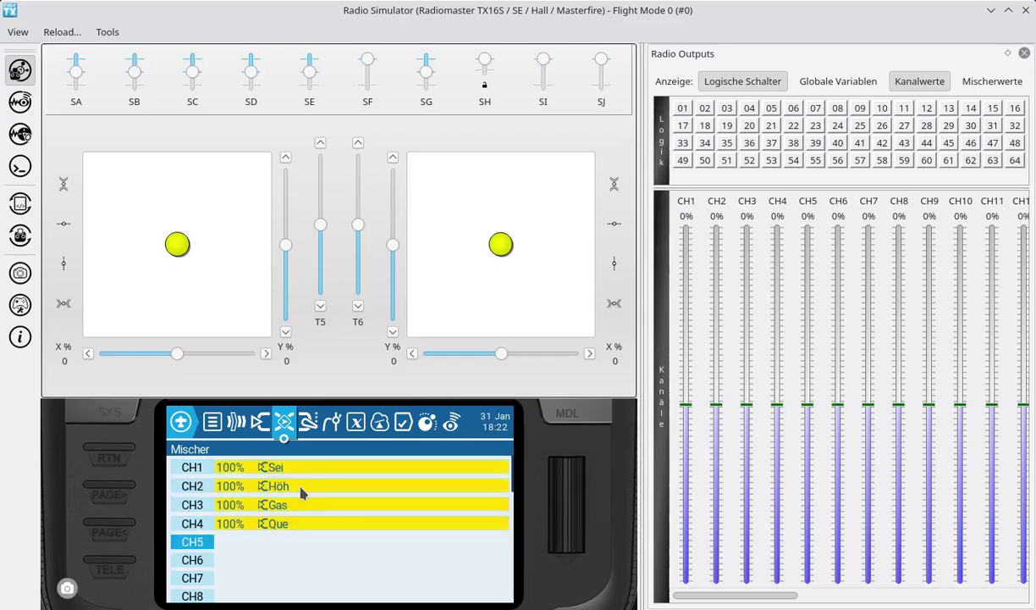
pyautogui.scroll(-3, 302, 493)
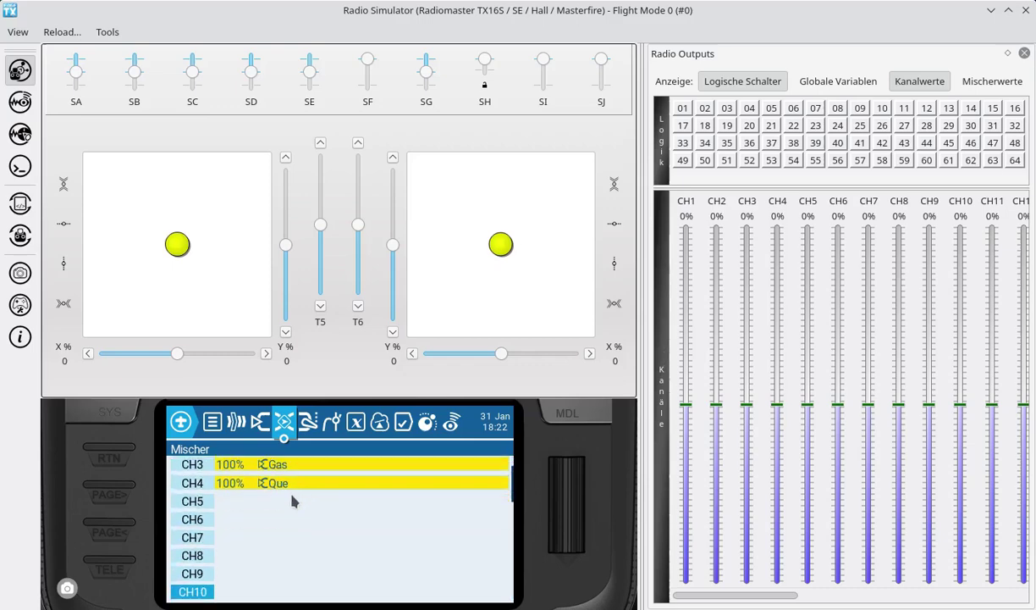
pyautogui.click(298, 505)
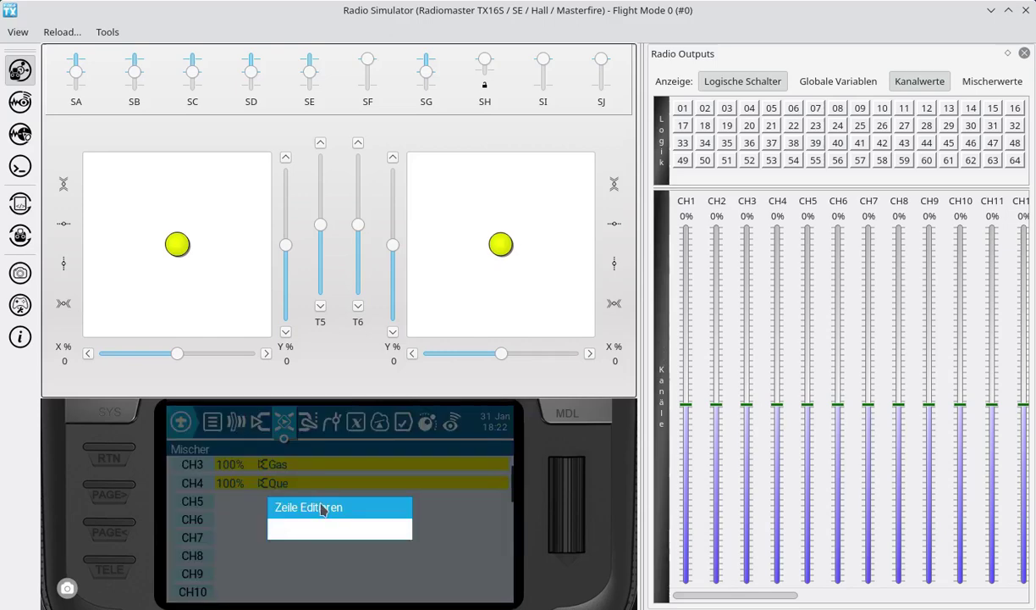
pyautogui.click(305, 506)
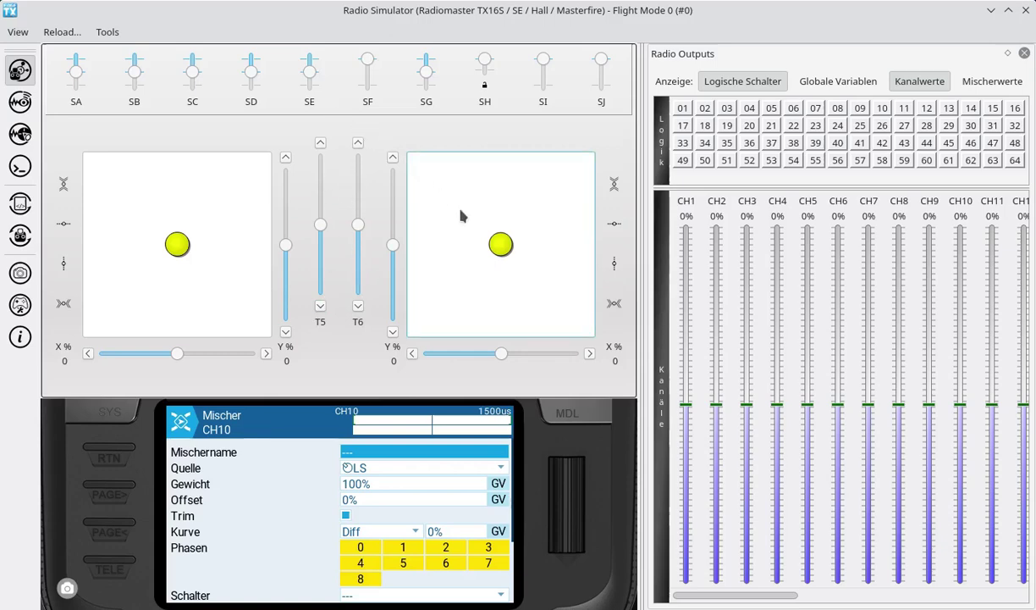
# Move the right stick up and down and compare its travel with the up and down positions of trim T6
pyautogui.moveTo(500, 247); pyautogui.dragTo(497, 174)
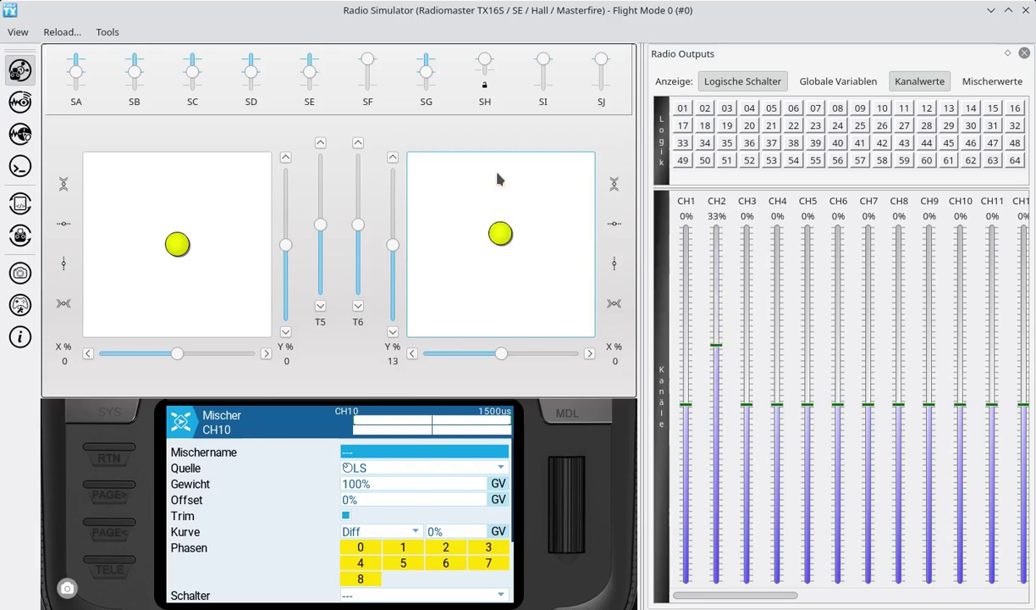
pyautogui.moveTo(366, 138)
pyautogui.mouseDown()
pyautogui.moveTo(347, 132)
pyautogui.moveTo(360, 161)
pyautogui.moveTo(363, 137)
pyautogui.mouseUp()
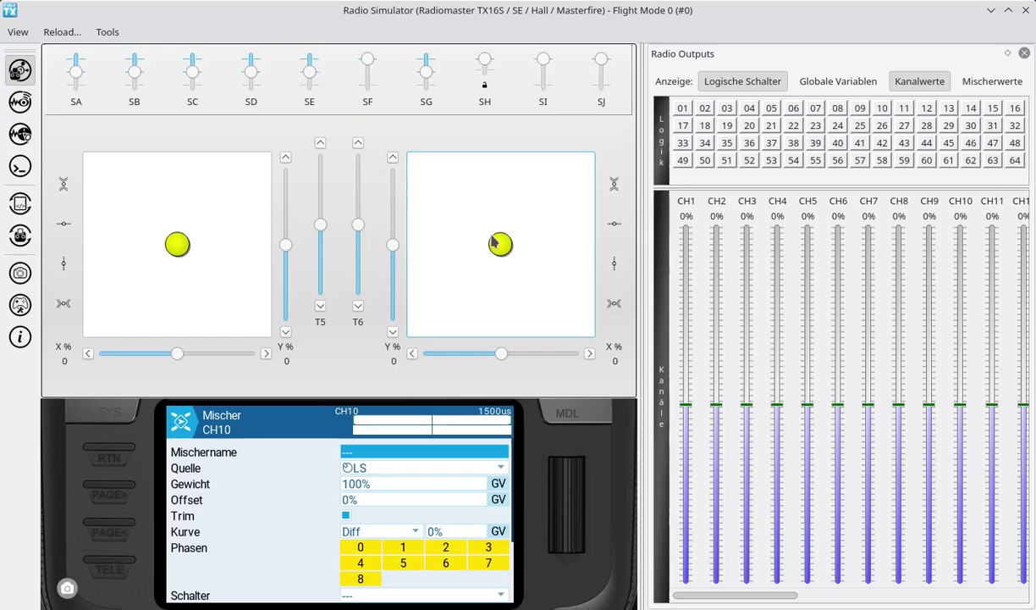
pyautogui.moveTo(496, 242); pyautogui.dragTo(490, 331)
pyautogui.moveTo(357, 292)
pyautogui.mouseDown()
pyautogui.moveTo(346, 326)
pyautogui.moveTo(374, 310)
pyautogui.moveTo(362, 292)
pyautogui.mouseUp()
# Set the source (Quelle) of the CH10 mix to MAX and check the CH10 output
pyautogui.click(351, 472)
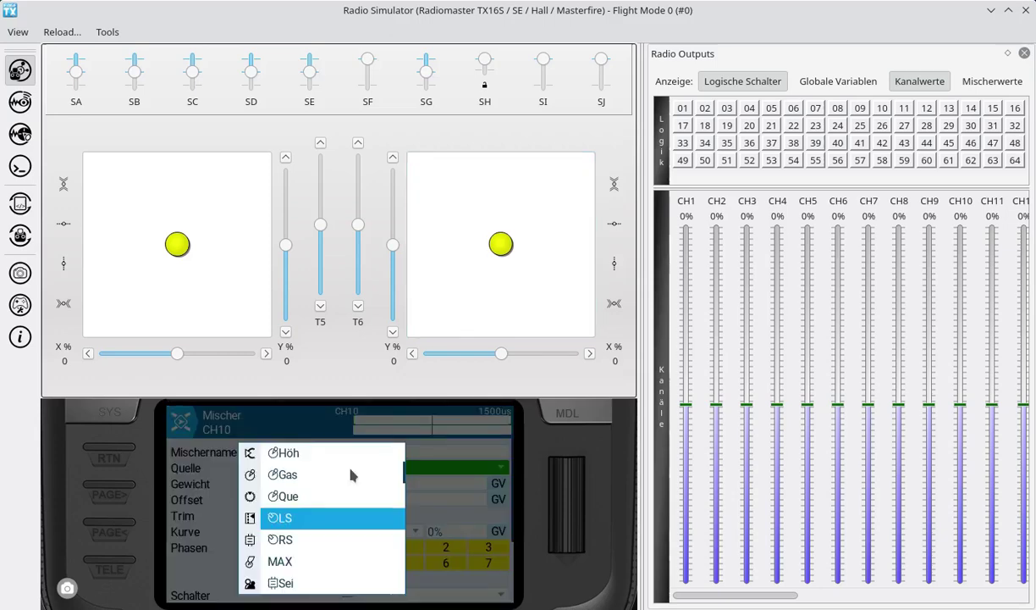
pyautogui.click(278, 566)
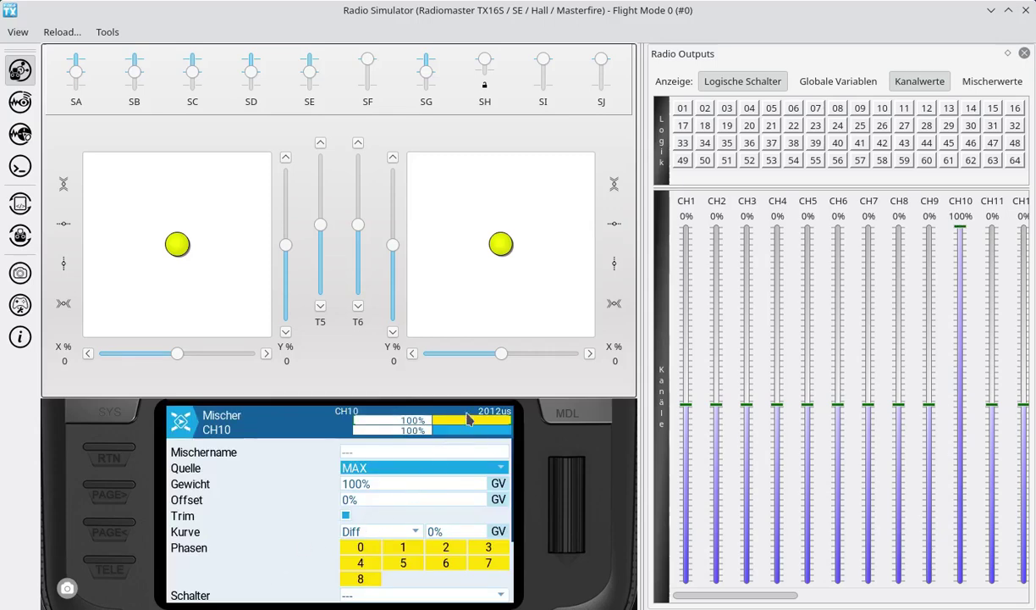
pyautogui.moveTo(462, 404)
pyautogui.mouseDown()
pyautogui.moveTo(419, 410)
pyautogui.moveTo(449, 439)
pyautogui.moveTo(510, 432)
pyautogui.moveTo(475, 398)
pyautogui.mouseUp()
pyautogui.moveTo(974, 203)
pyautogui.mouseDown()
pyautogui.moveTo(951, 203)
pyautogui.moveTo(943, 227)
pyautogui.moveTo(974, 233)
pyautogui.mouseUp()
# Assign the upward trim switch 6u as the activating switch (Schalter) of the CH10 mix
pyautogui.moveTo(263, 542); pyautogui.dragTo(271, 481)
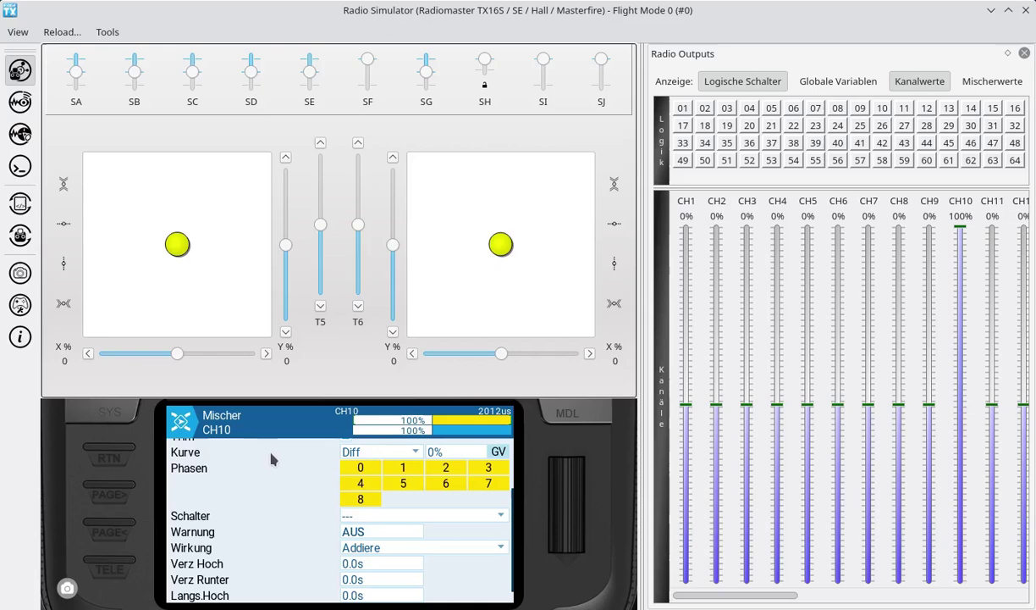
pyautogui.moveTo(346, 144)
pyautogui.mouseDown()
pyautogui.moveTo(362, 159)
pyautogui.moveTo(342, 168)
pyautogui.mouseUp()
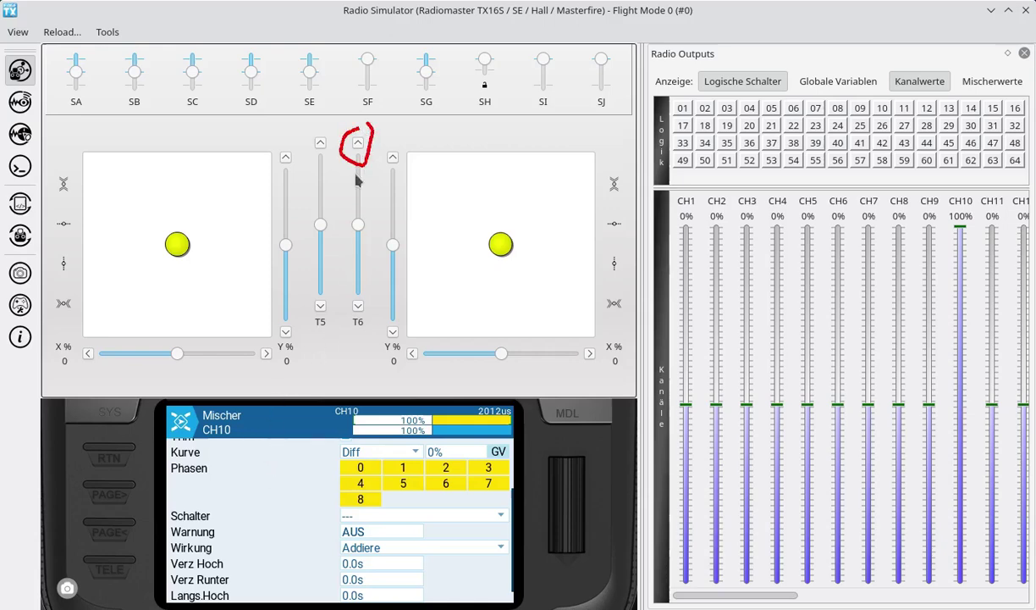
pyautogui.click(350, 516)
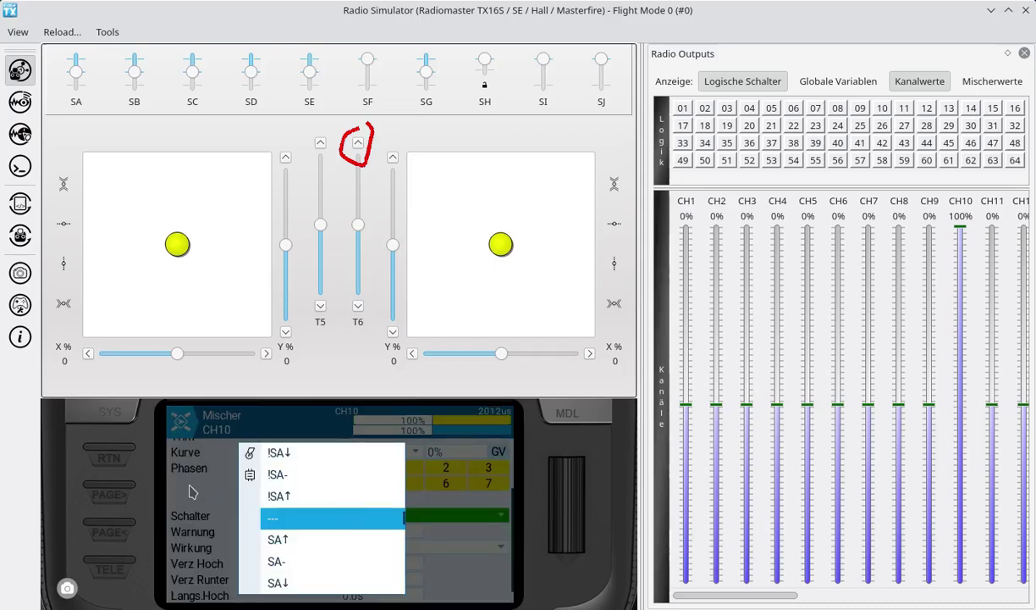
pyautogui.click(196, 493)
pyautogui.moveTo(211, 496)
pyautogui.mouseDown()
pyautogui.moveTo(150, 515)
pyautogui.moveTo(190, 521)
pyautogui.moveTo(221, 506)
pyautogui.moveTo(212, 495)
pyautogui.mouseUp()
pyautogui.click(343, 517)
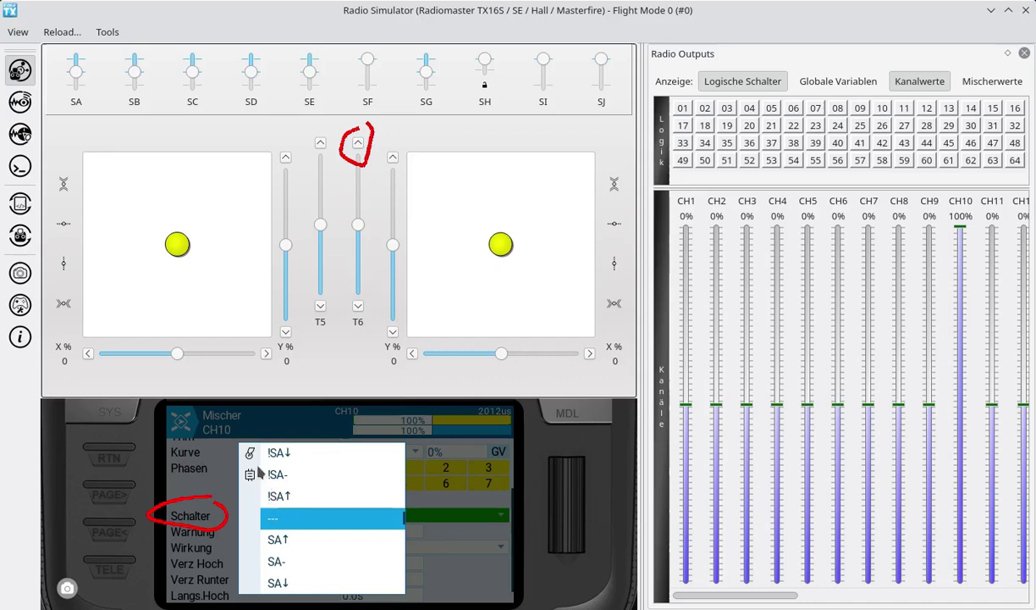
pyautogui.moveTo(250, 462)
pyautogui.mouseDown()
pyautogui.moveTo(237, 474)
pyautogui.moveTo(261, 474)
pyautogui.mouseUp()
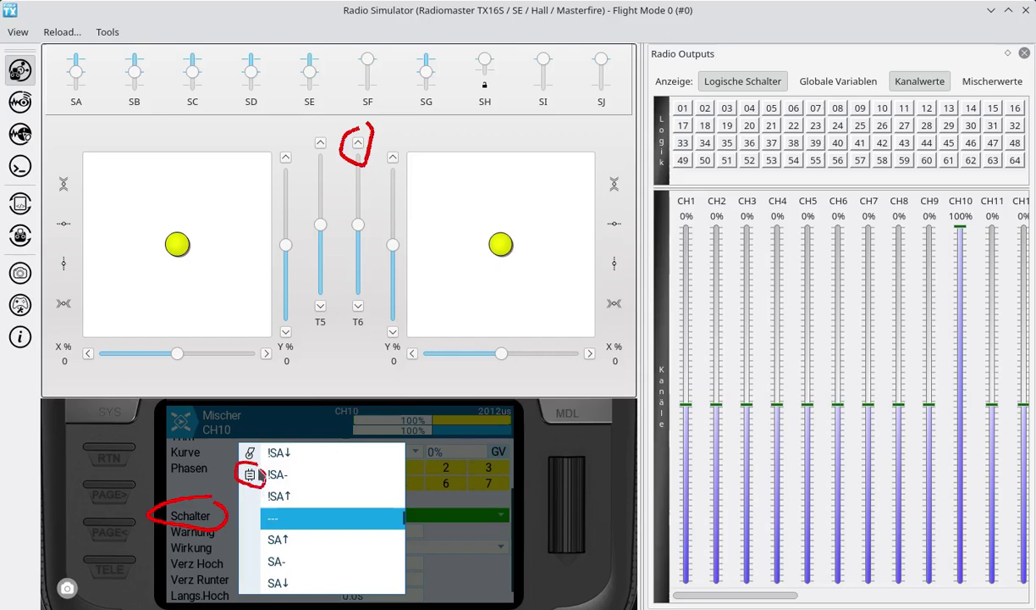
pyautogui.click(252, 477)
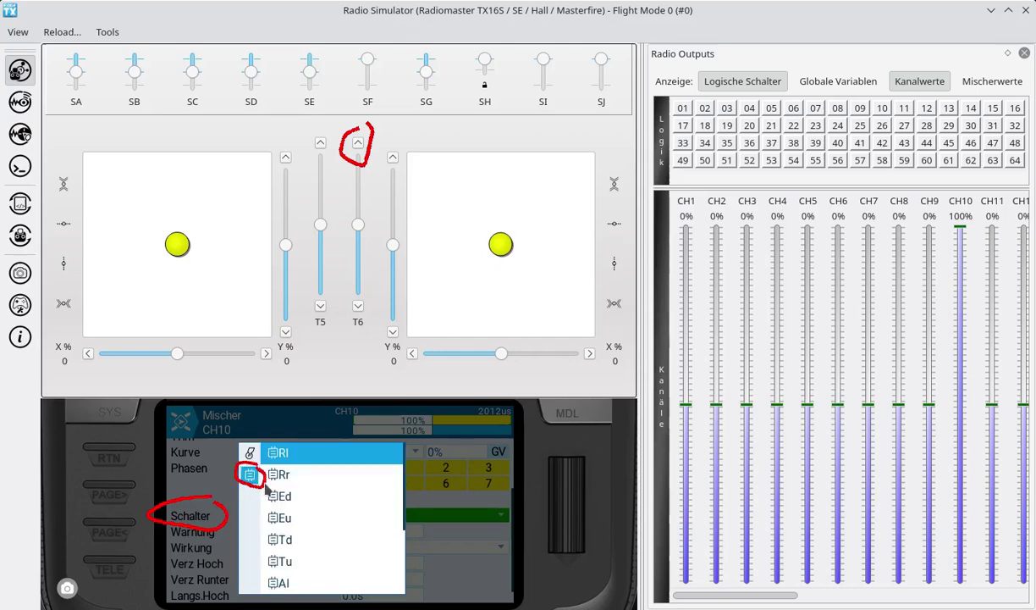
pyautogui.scroll(-8, 268, 489)
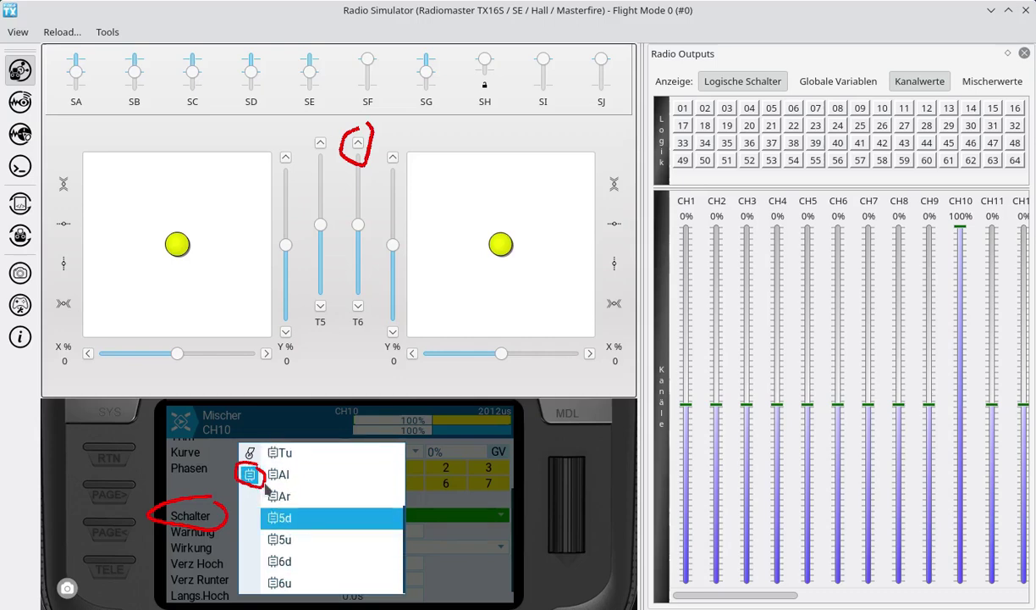
pyautogui.scroll(-2, 268, 489)
pyautogui.scroll(-1, 267, 489)
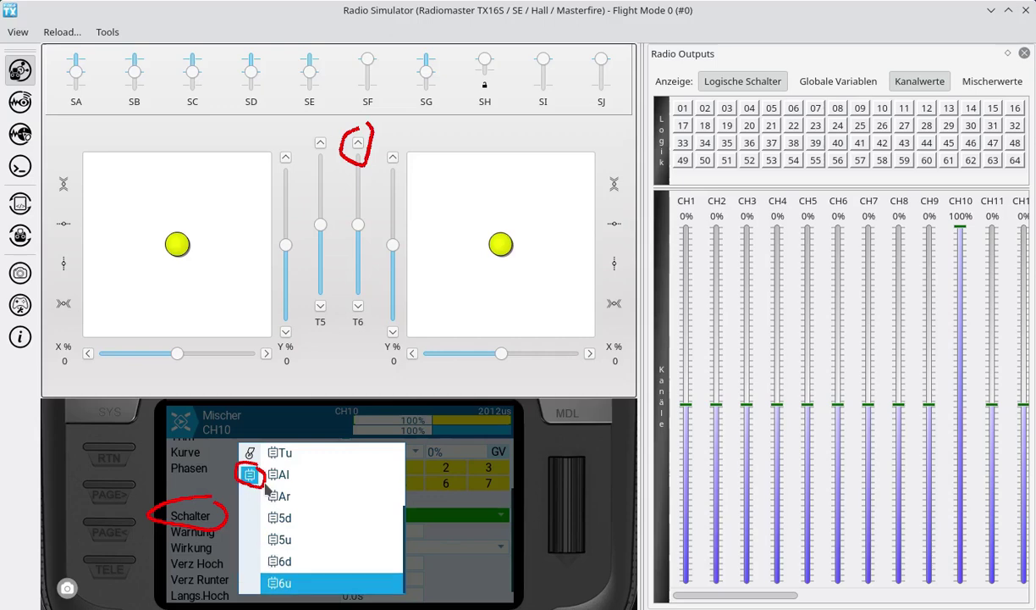
pyautogui.press('Return')
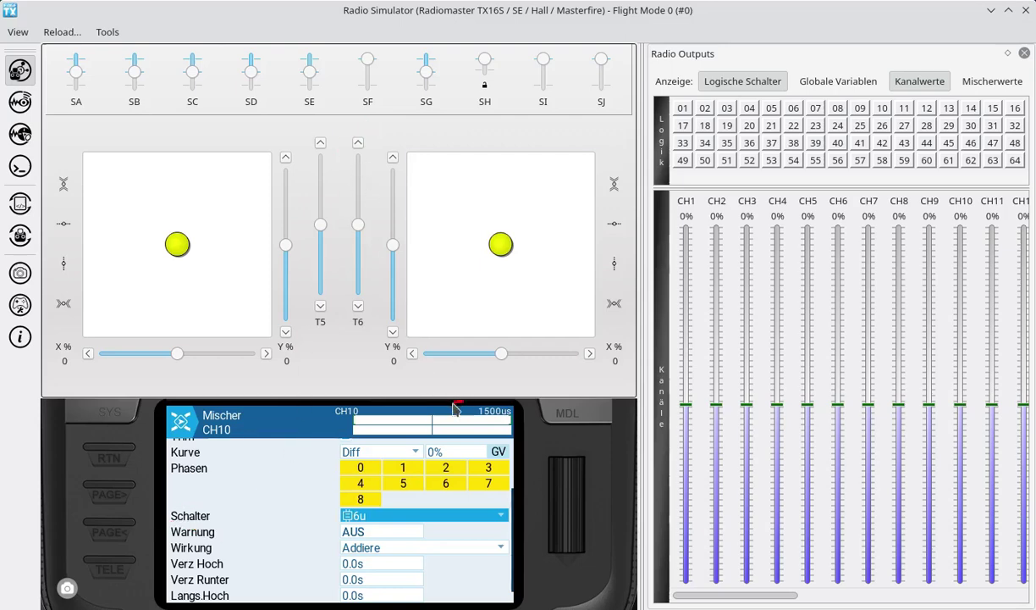
# Actuate trim T6 upward several times to check the response of the CH10 output
pyautogui.moveTo(462, 403)
pyautogui.mouseDown()
pyautogui.moveTo(528, 476)
pyautogui.moveTo(533, 466)
pyautogui.mouseUp()
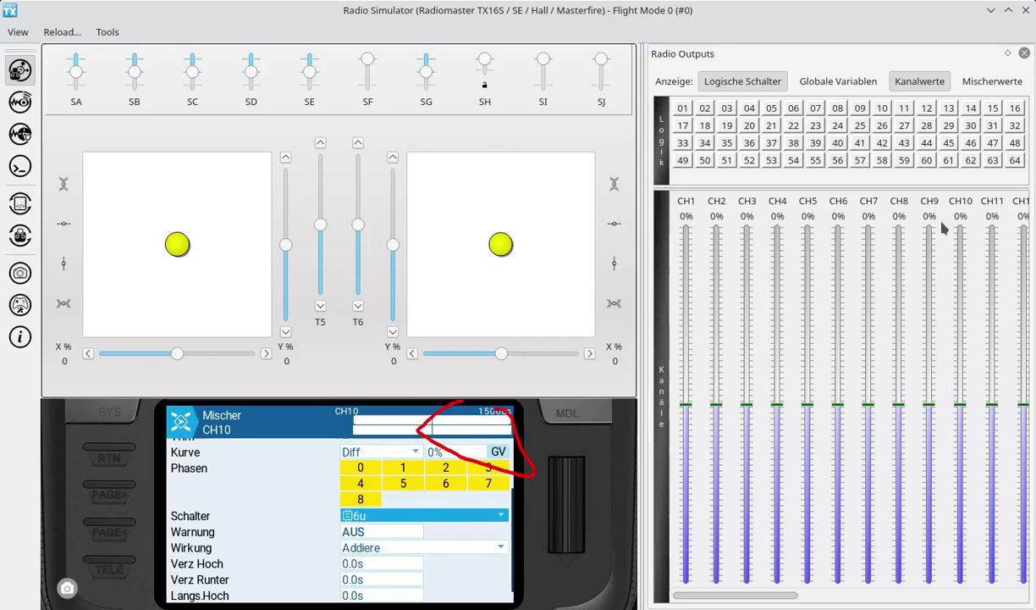
pyautogui.moveTo(980, 191)
pyautogui.mouseDown()
pyautogui.moveTo(940, 218)
pyautogui.moveTo(978, 203)
pyautogui.mouseUp()
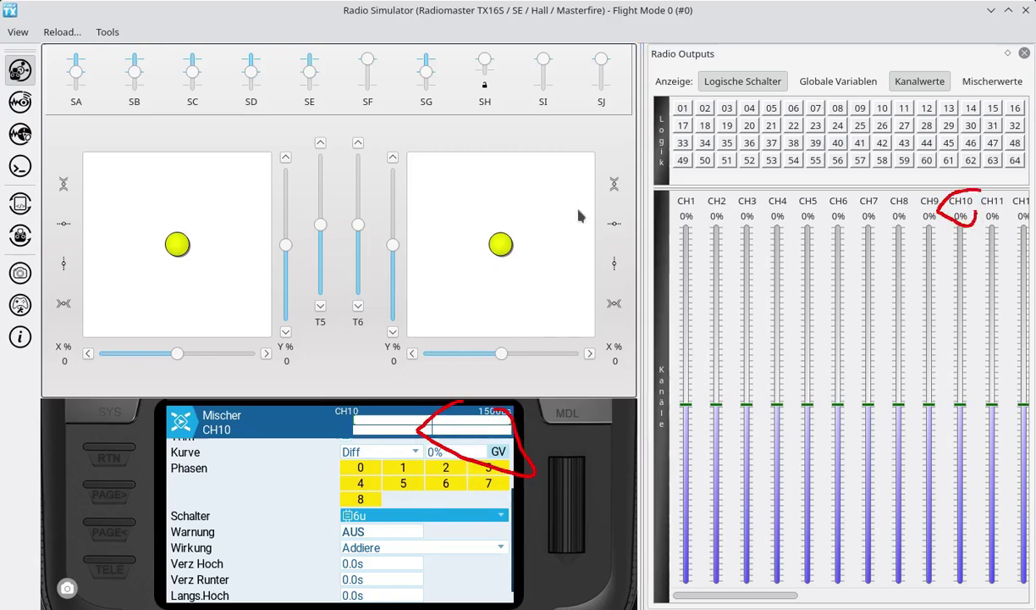
pyautogui.click(357, 143)
pyautogui.click(358, 143)
pyautogui.click(357, 143)
pyautogui.click(357, 143)
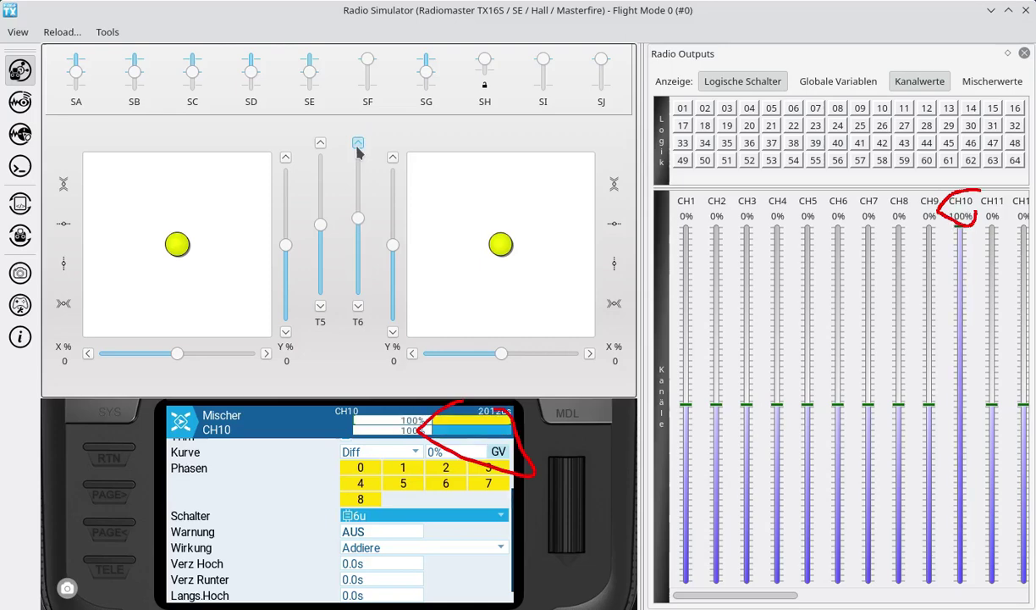
pyautogui.click(357, 143)
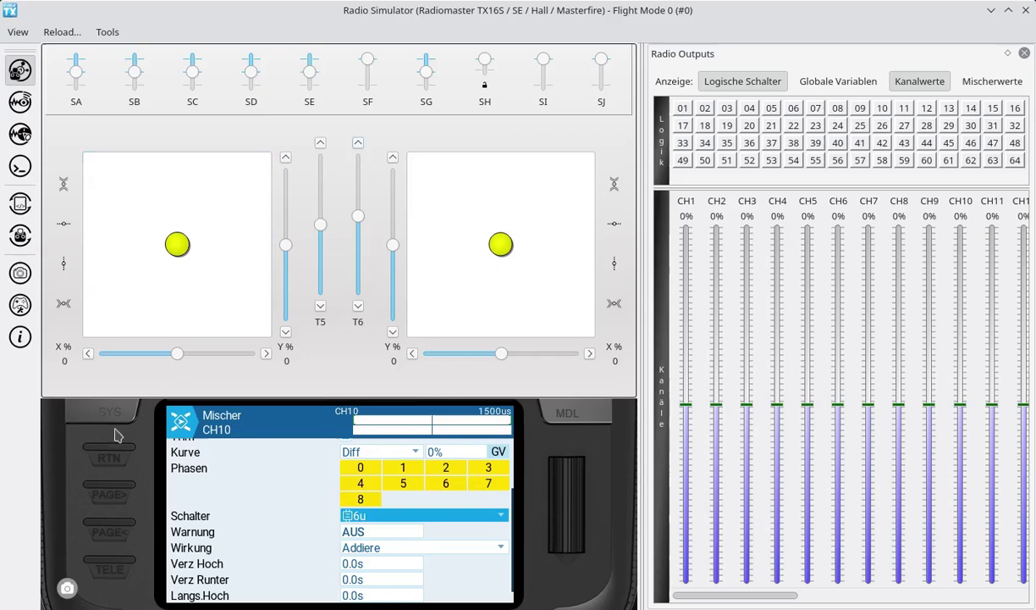
# Return to the mixer list and insert a new mix line after the existing MAX line on CH10
pyautogui.scroll(10, 107, 449)
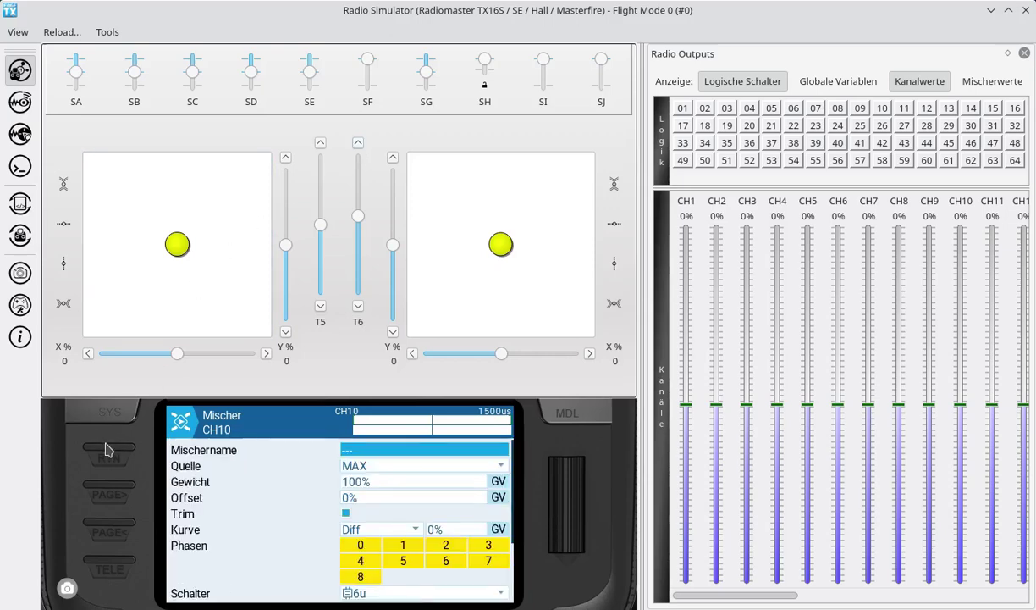
pyautogui.click(107, 449)
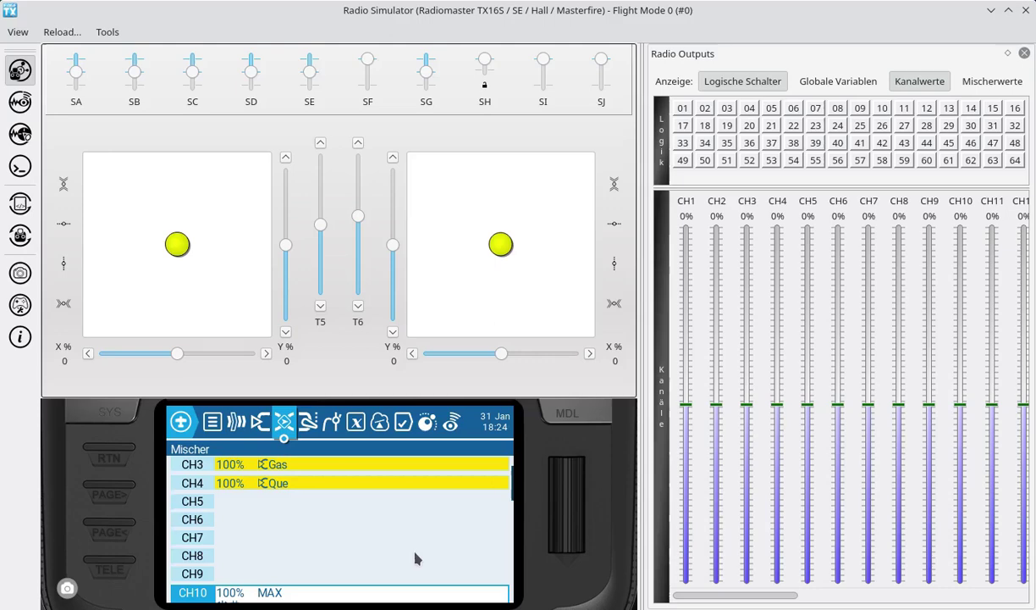
pyautogui.scroll(-3, 415, 559)
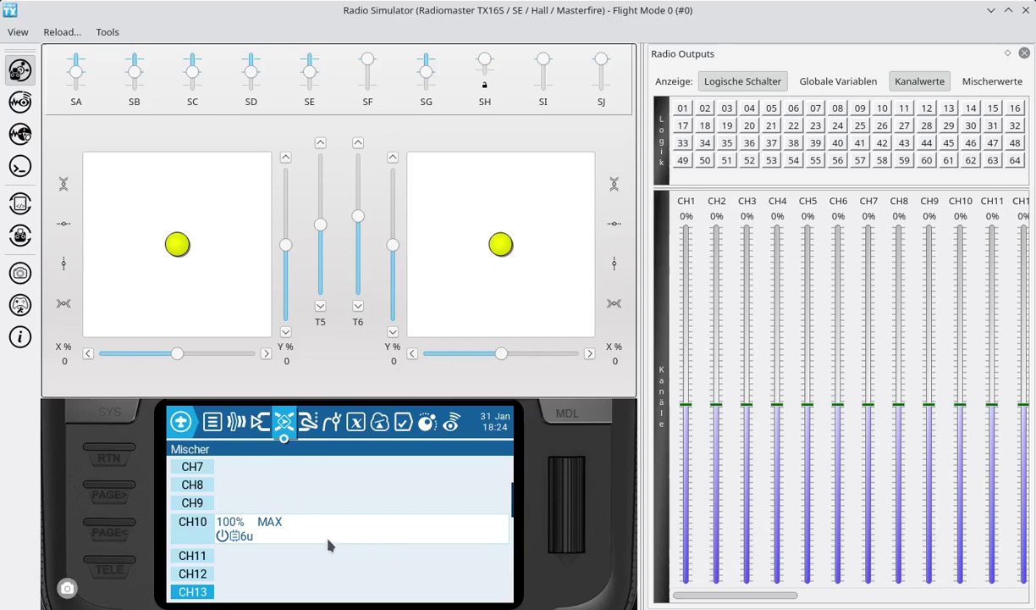
pyautogui.click(310, 535)
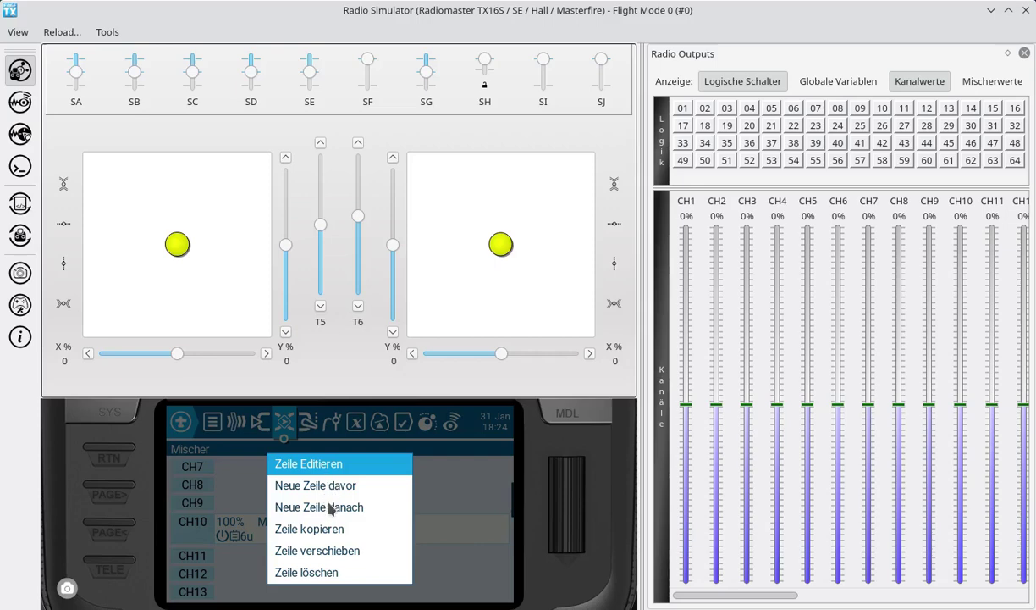
pyautogui.click(330, 506)
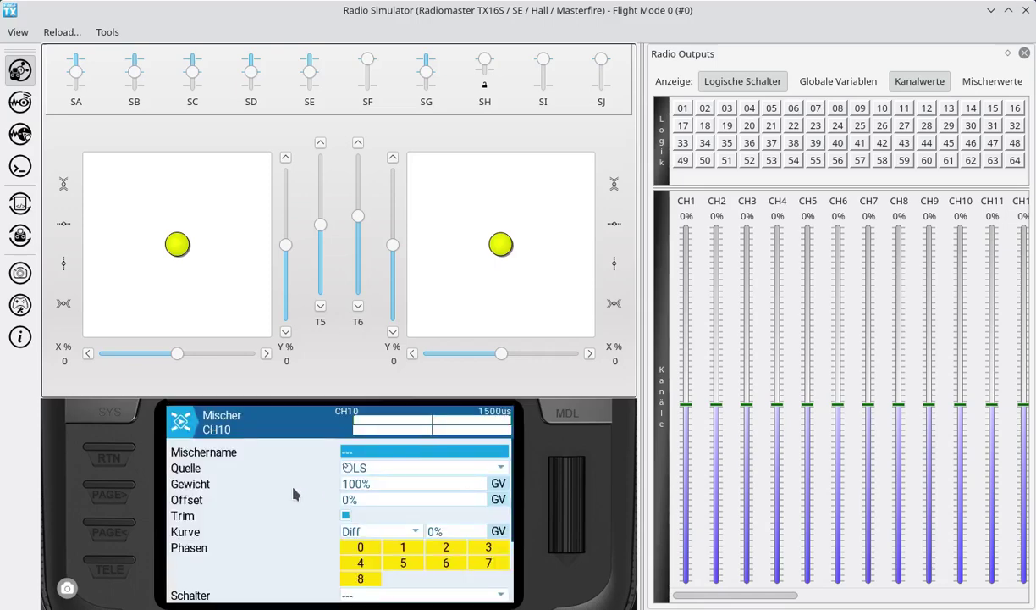
pyautogui.moveTo(243, 414)
pyautogui.mouseDown()
pyautogui.moveTo(208, 414)
pyautogui.moveTo(195, 439)
pyautogui.moveTo(240, 416)
pyautogui.mouseUp()
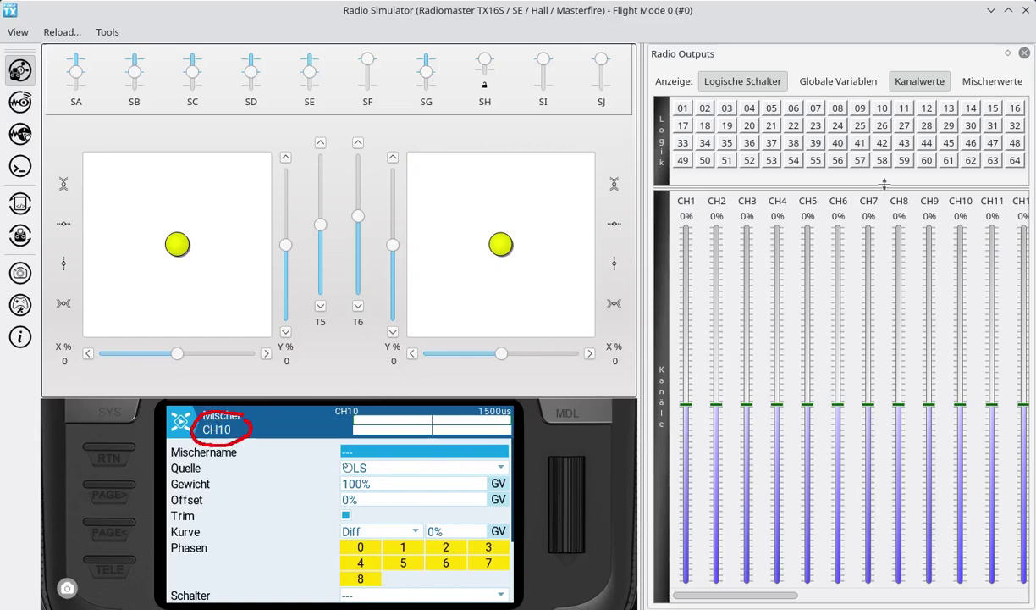
pyautogui.moveTo(972, 188)
pyautogui.mouseDown()
pyautogui.moveTo(930, 206)
pyautogui.moveTo(965, 217)
pyautogui.moveTo(985, 202)
pyautogui.mouseUp()
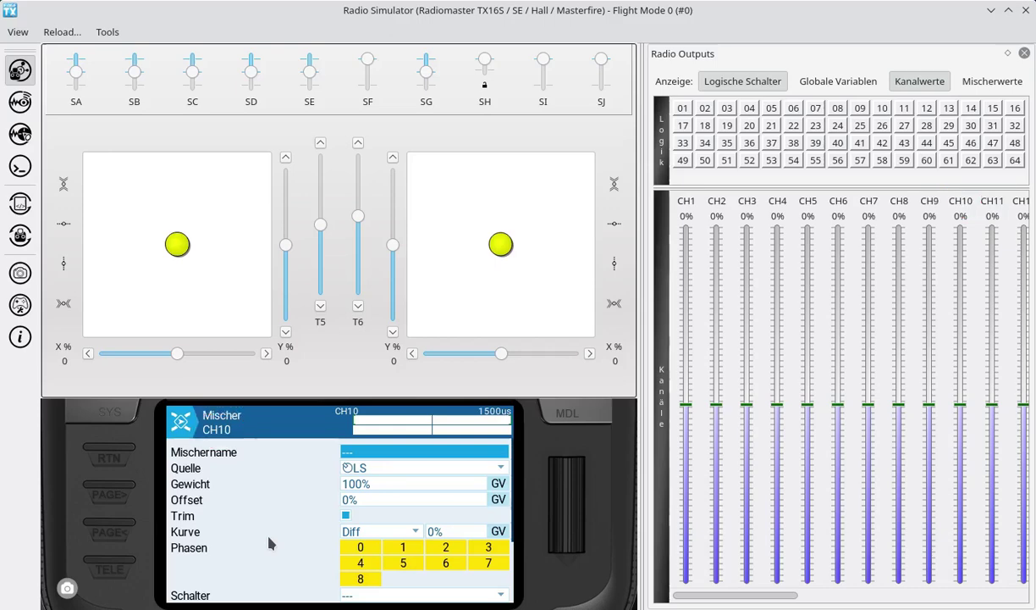
# Set the source (Quelle) of the new CH10 mix line to MAX and its activating switch (Schalter) to downward trim 6d
pyautogui.click(381, 468)
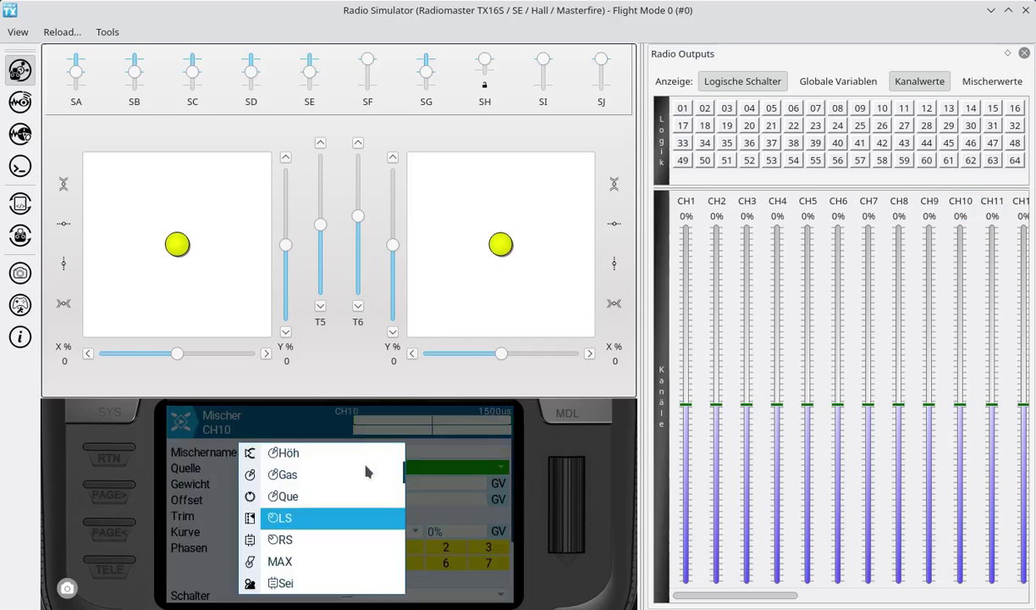
pyautogui.click(281, 560)
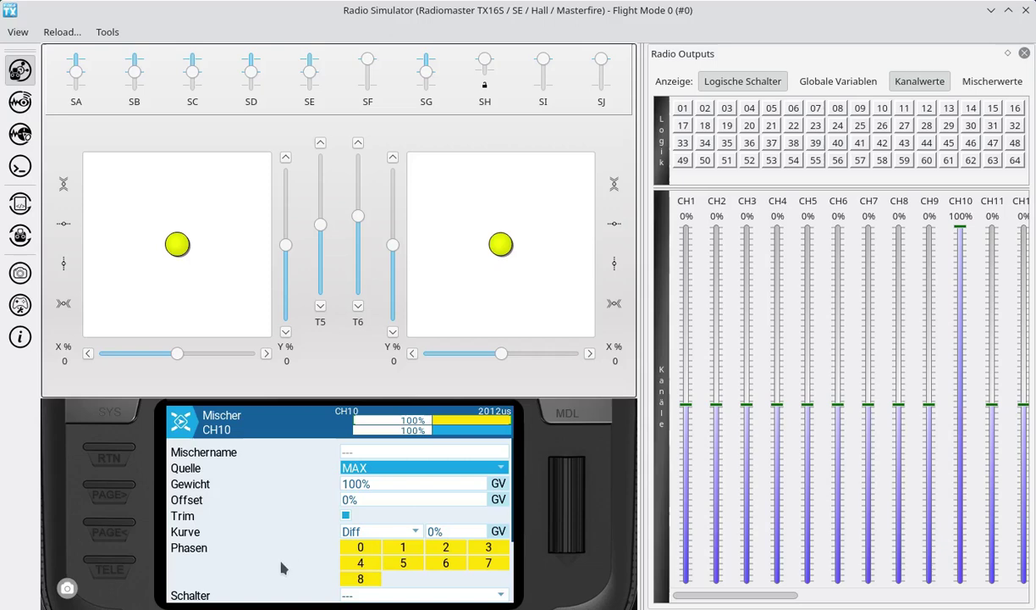
pyautogui.scroll(-3, 287, 516)
pyautogui.scroll(-3, 286, 515)
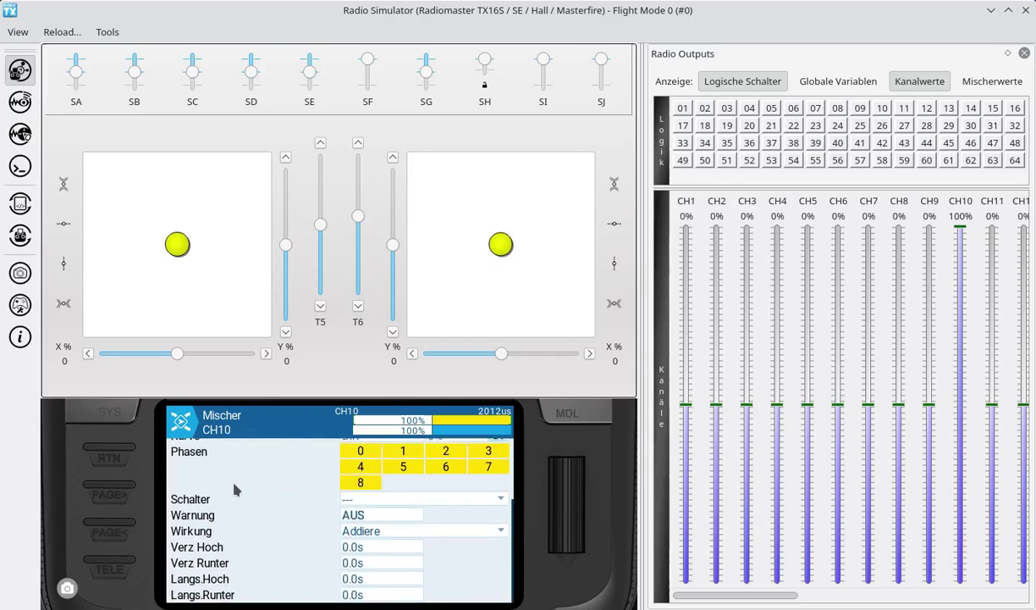
pyautogui.moveTo(210, 488)
pyautogui.mouseDown()
pyautogui.moveTo(162, 489)
pyautogui.moveTo(181, 501)
pyautogui.moveTo(211, 490)
pyautogui.moveTo(202, 472)
pyautogui.mouseUp()
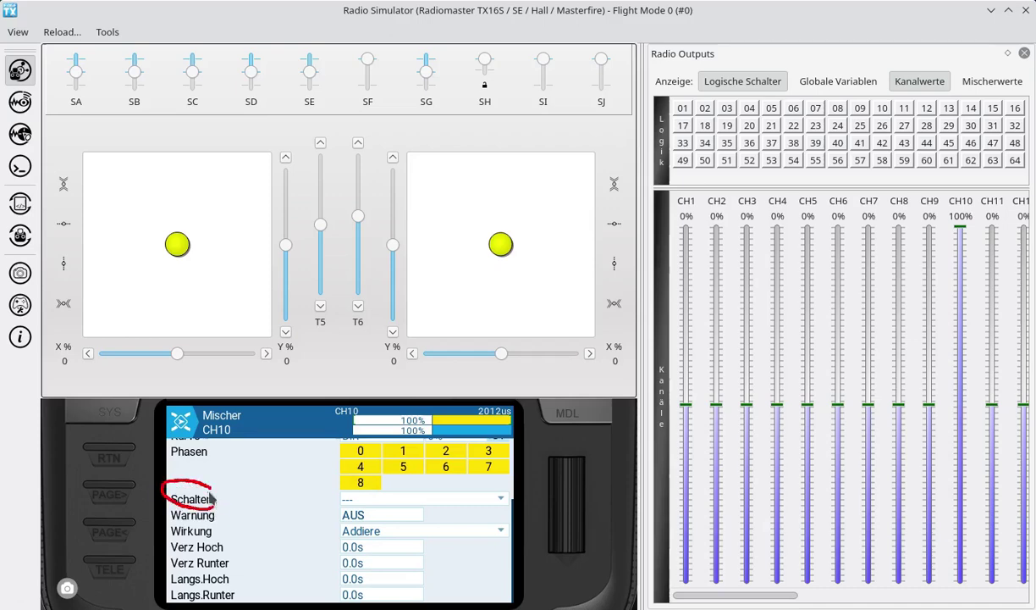
pyautogui.click(359, 501)
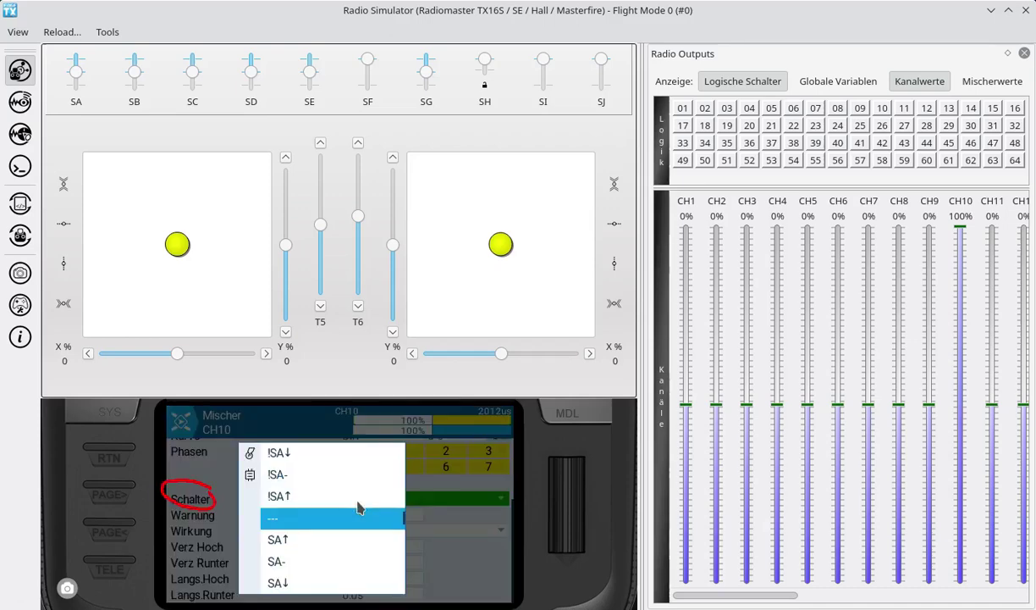
pyautogui.click(250, 474)
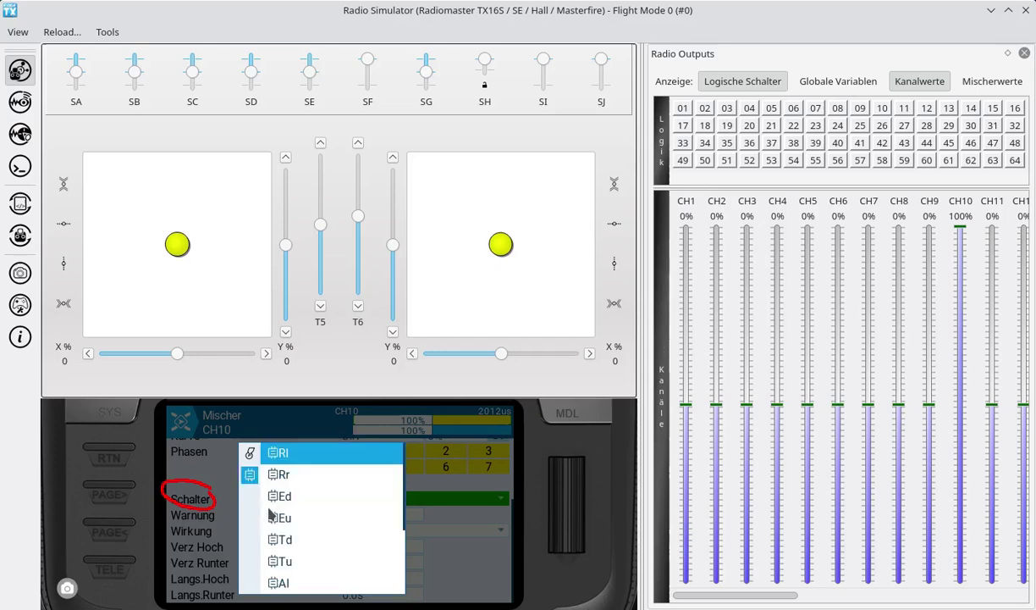
pyautogui.scroll(-9, 271, 513)
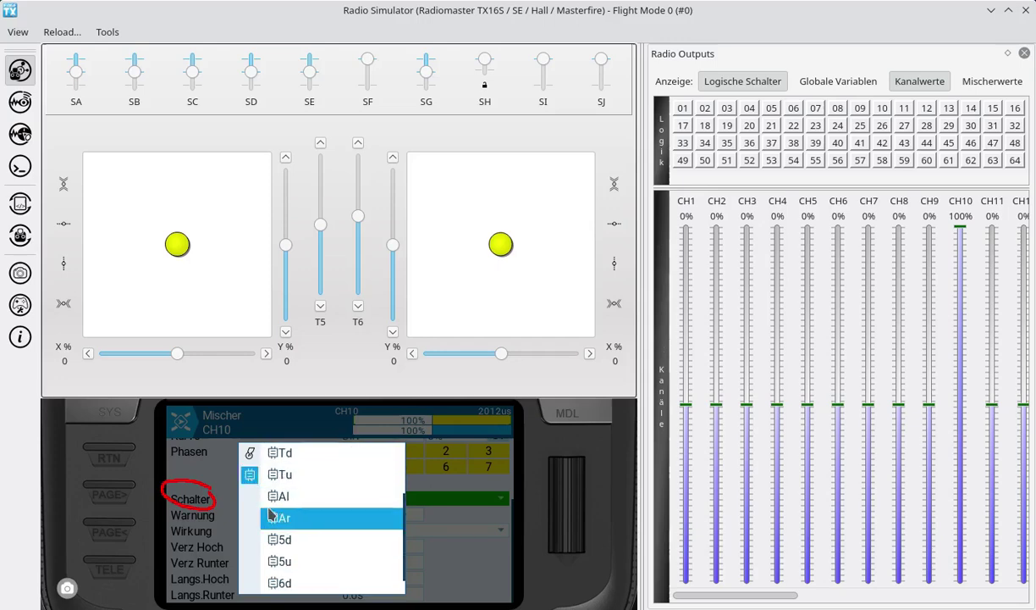
pyautogui.scroll(-1, 271, 513)
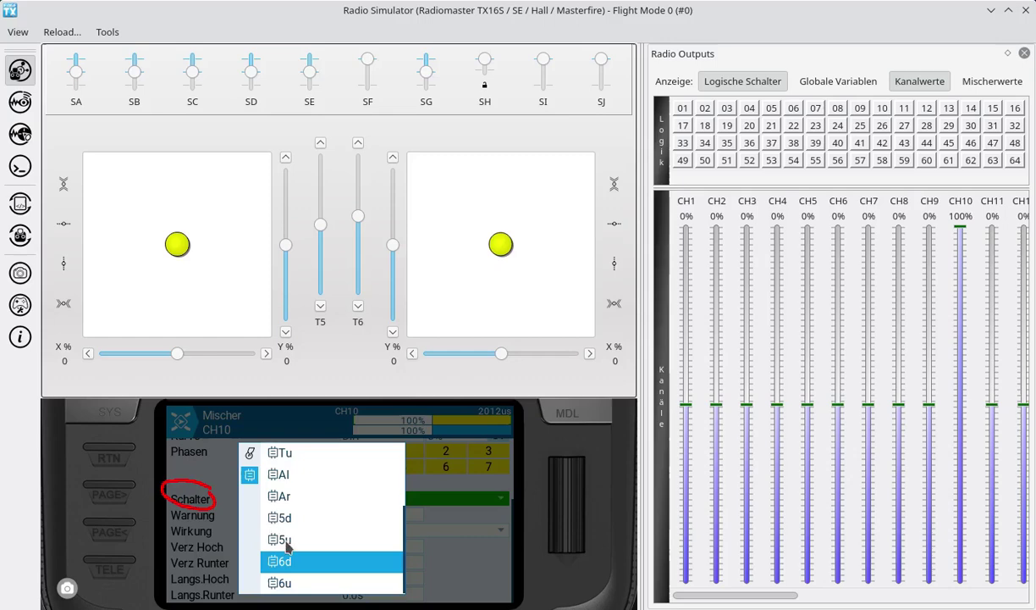
pyautogui.moveTo(283, 544)
pyautogui.mouseDown()
pyautogui.moveTo(257, 566)
pyautogui.moveTo(296, 576)
pyautogui.moveTo(309, 555)
pyautogui.moveTo(282, 546)
pyautogui.mouseUp()
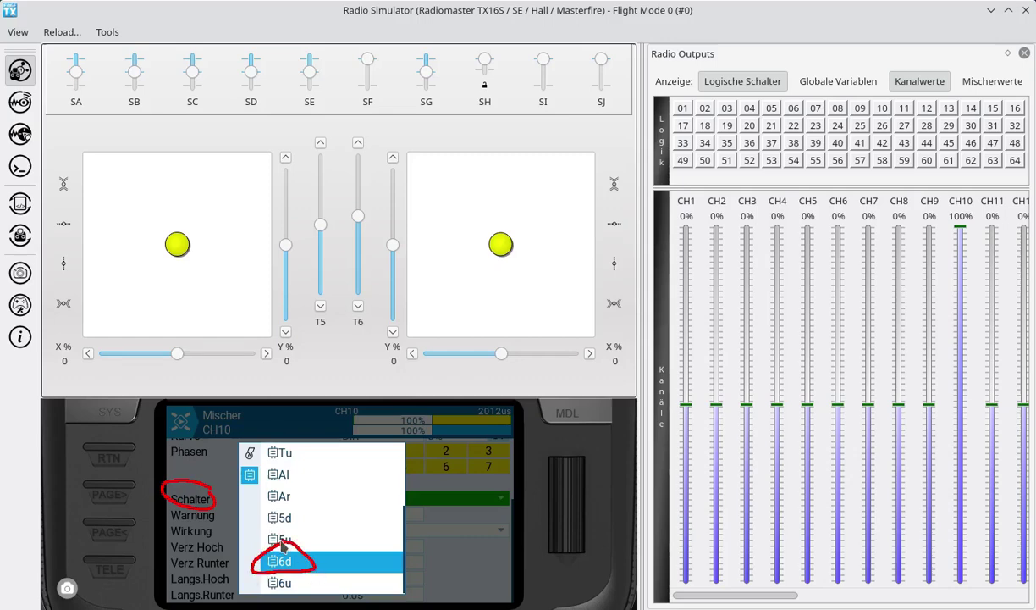
pyautogui.press('Return')
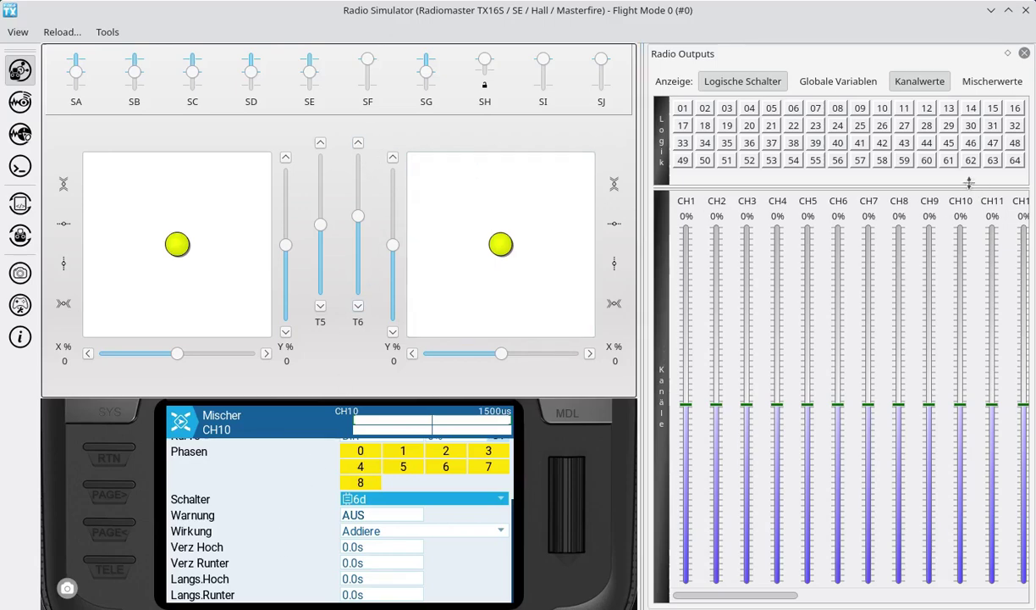
# Actuate trim T6 upward and downward once while watching the CH10 output in the mix editor and the channel display
pyautogui.moveTo(932, 179)
pyautogui.mouseDown()
pyautogui.moveTo(974, 186)
pyautogui.moveTo(944, 224)
pyautogui.moveTo(936, 191)
pyautogui.mouseUp()
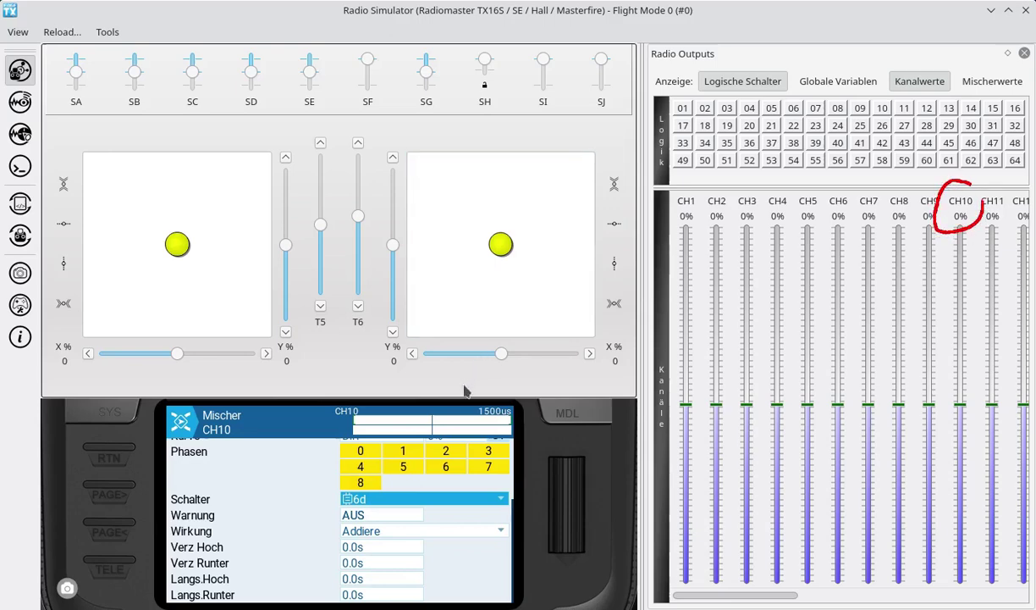
pyautogui.moveTo(425, 393)
pyautogui.mouseDown()
pyautogui.moveTo(330, 400)
pyautogui.moveTo(387, 423)
pyautogui.moveTo(495, 436)
pyautogui.moveTo(426, 399)
pyautogui.mouseUp()
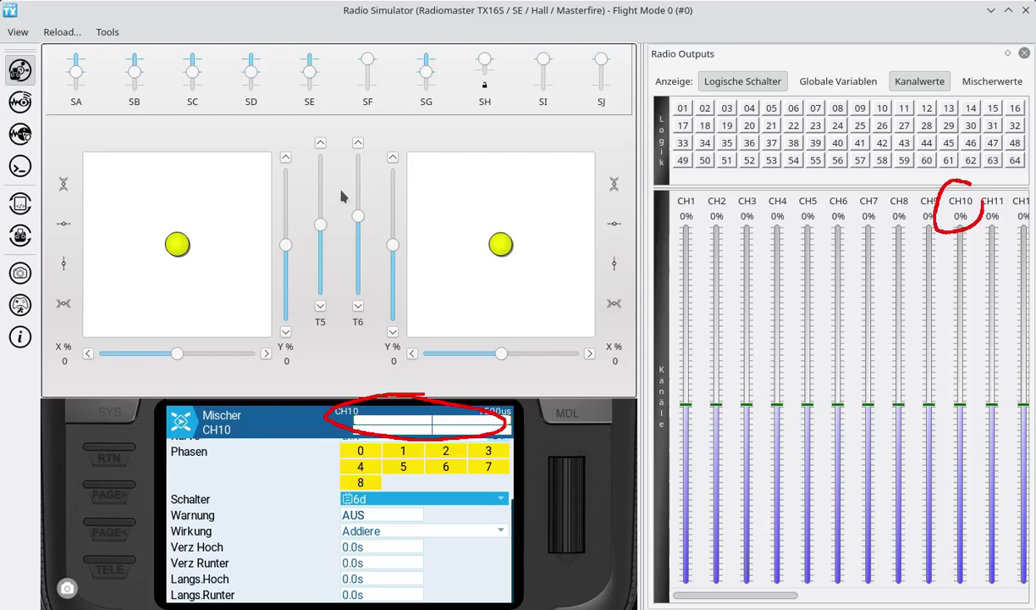
pyautogui.click(358, 143)
pyautogui.click(357, 306)
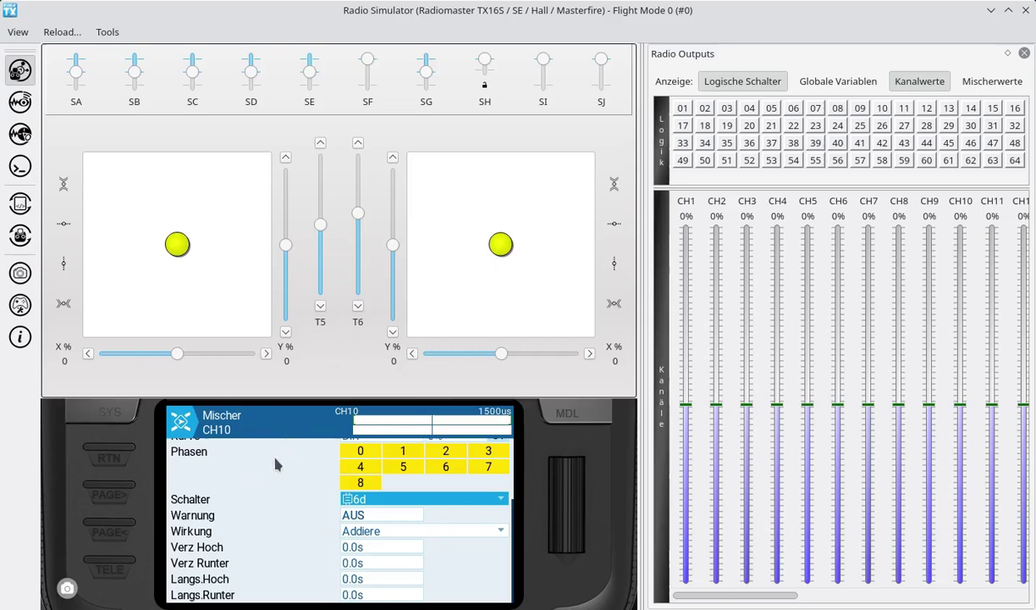
# Set the weight (Gewicht) of the second CH10 mix line to -100%
pyautogui.scroll(5, 276, 466)
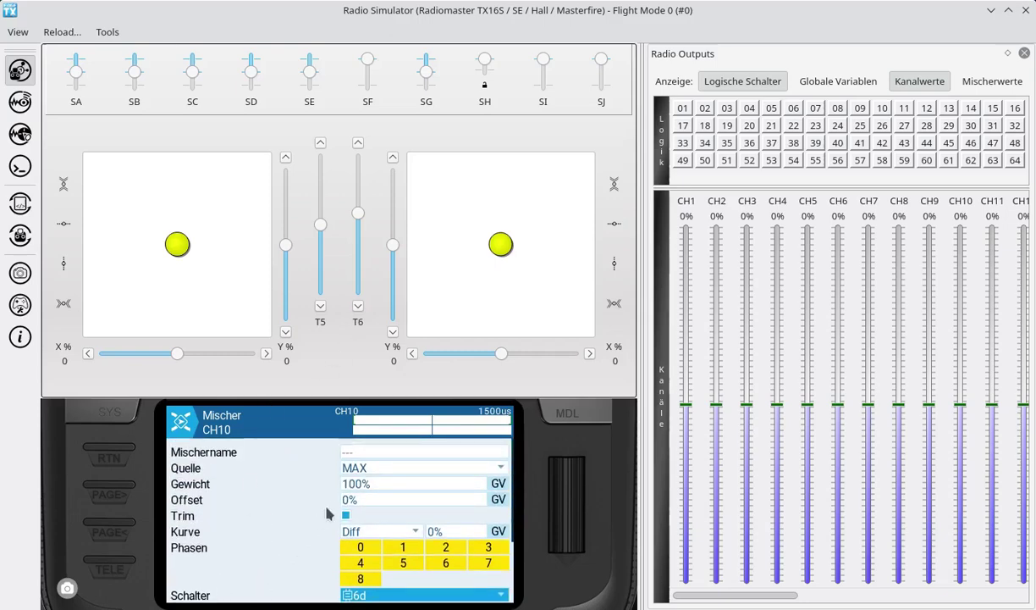
pyautogui.click(364, 485)
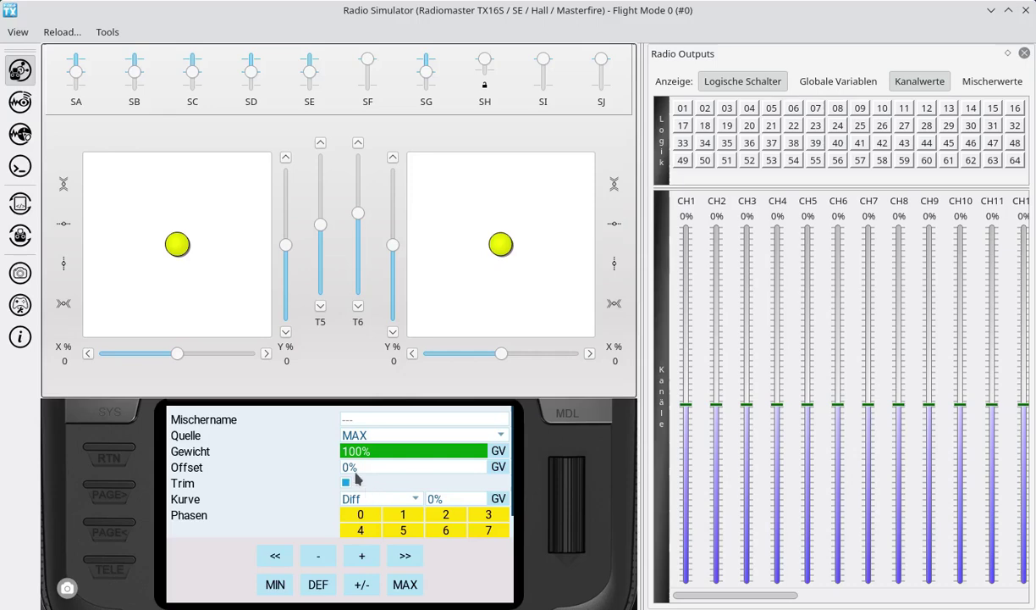
pyautogui.click(350, 432)
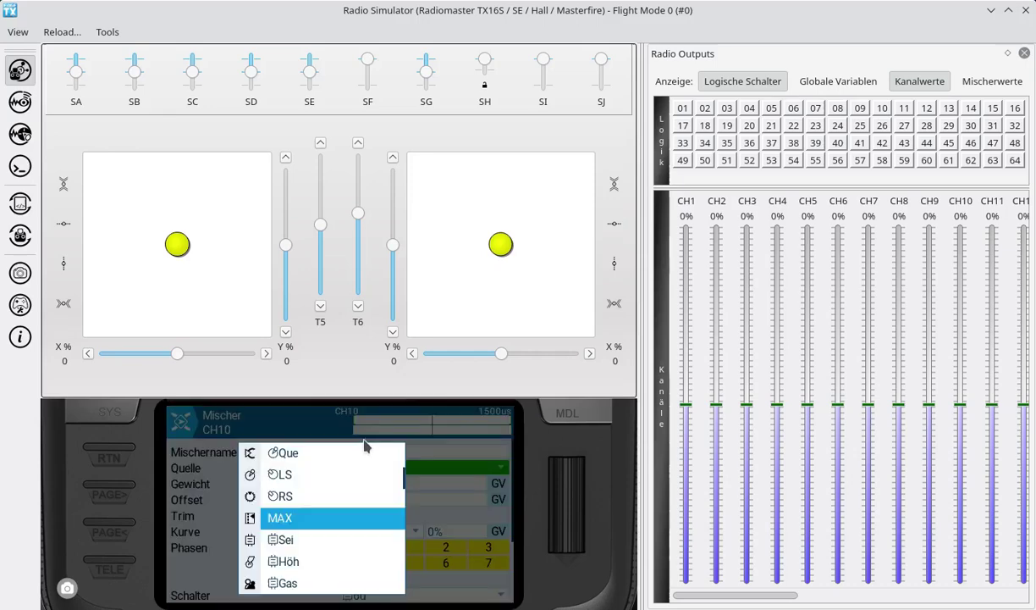
pyautogui.click(297, 517)
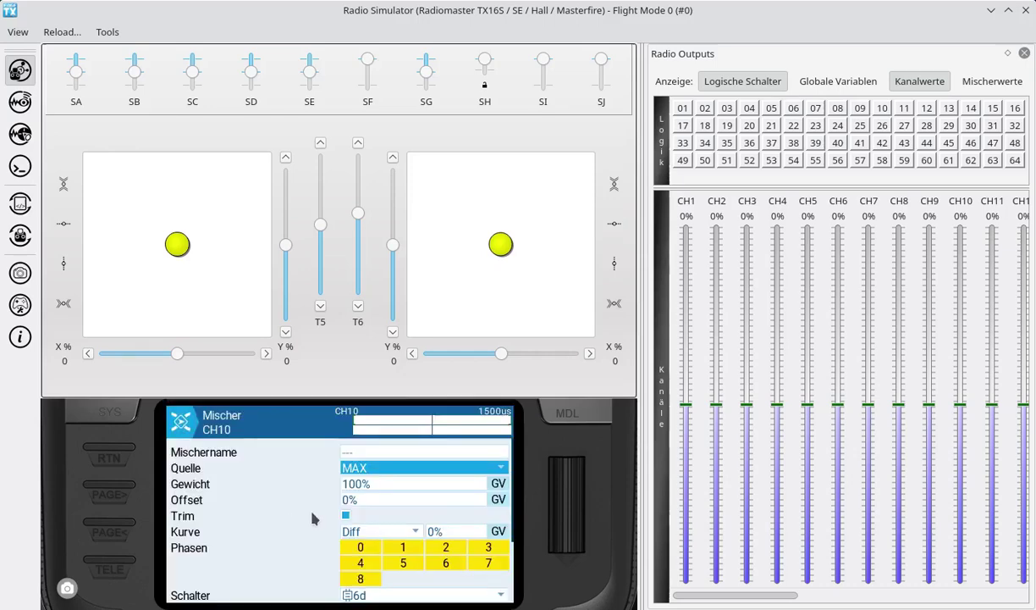
pyautogui.click(368, 487)
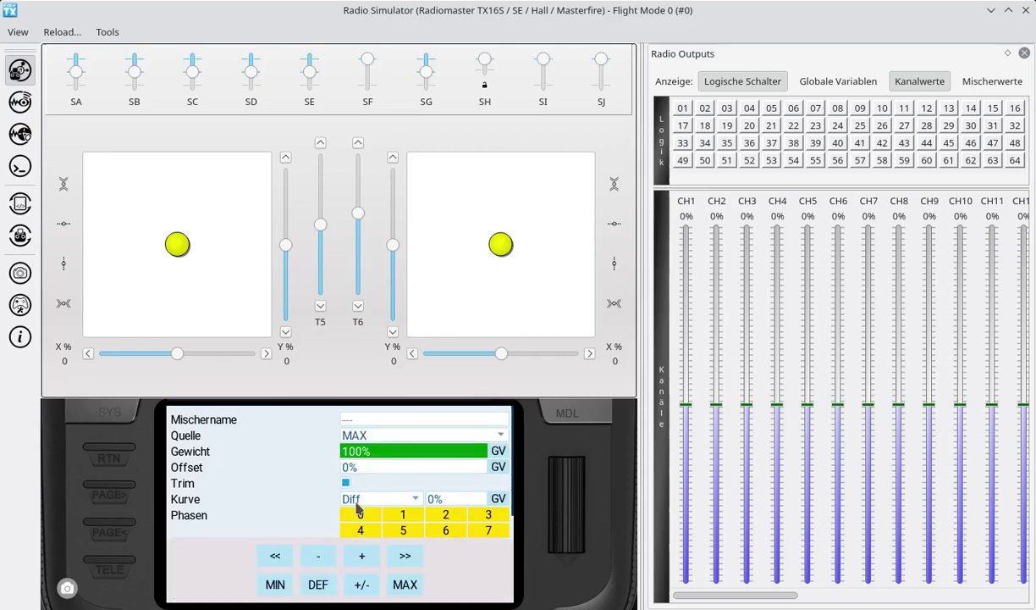
pyautogui.click(274, 584)
pyautogui.click(395, 561)
pyautogui.click(395, 561)
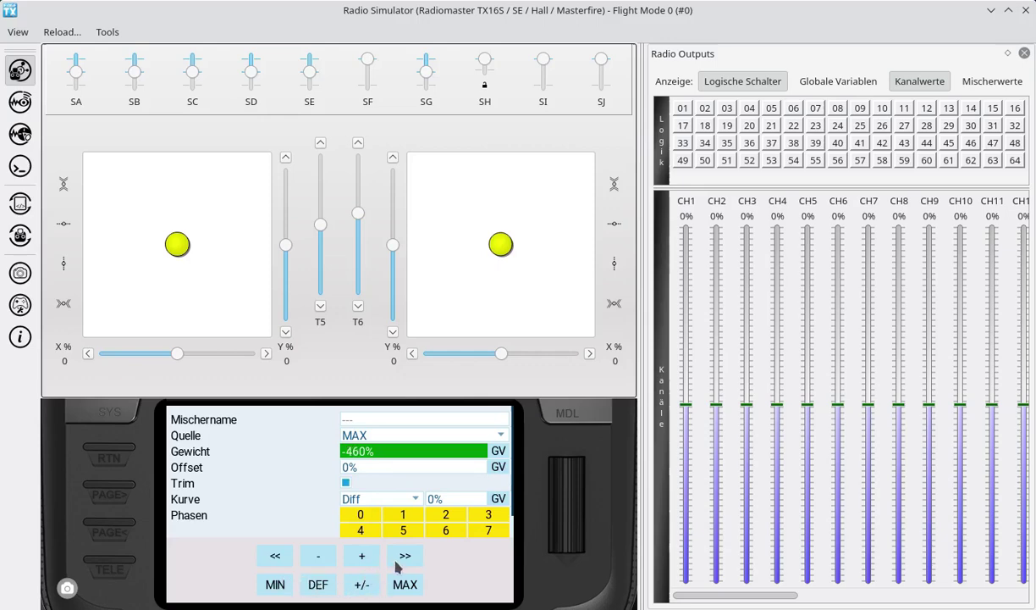
pyautogui.click(319, 579)
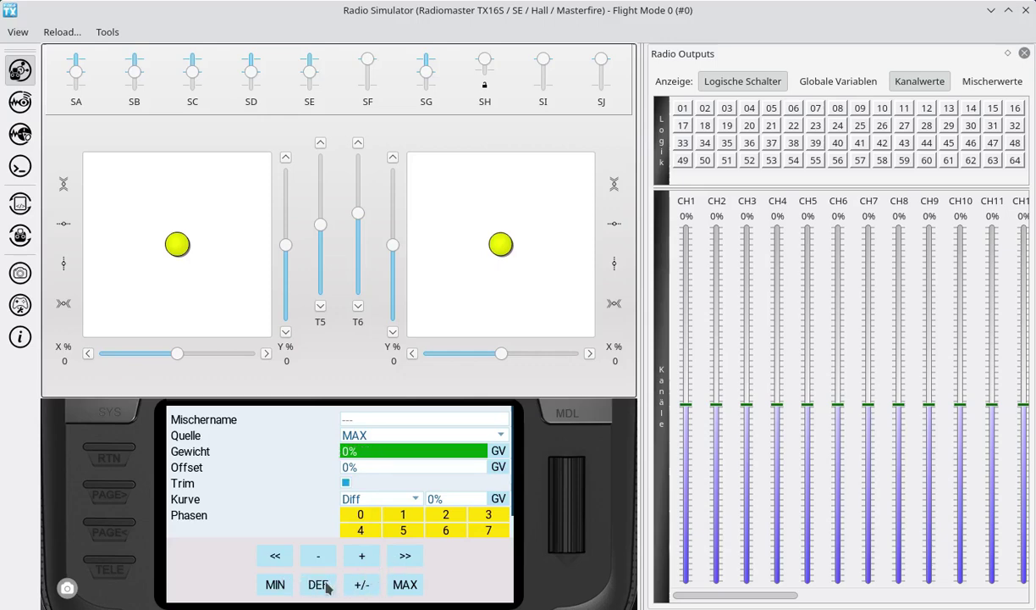
pyautogui.click(278, 562)
pyautogui.click(276, 557)
pyautogui.click(276, 556)
pyautogui.click(276, 556)
pyautogui.click(276, 557)
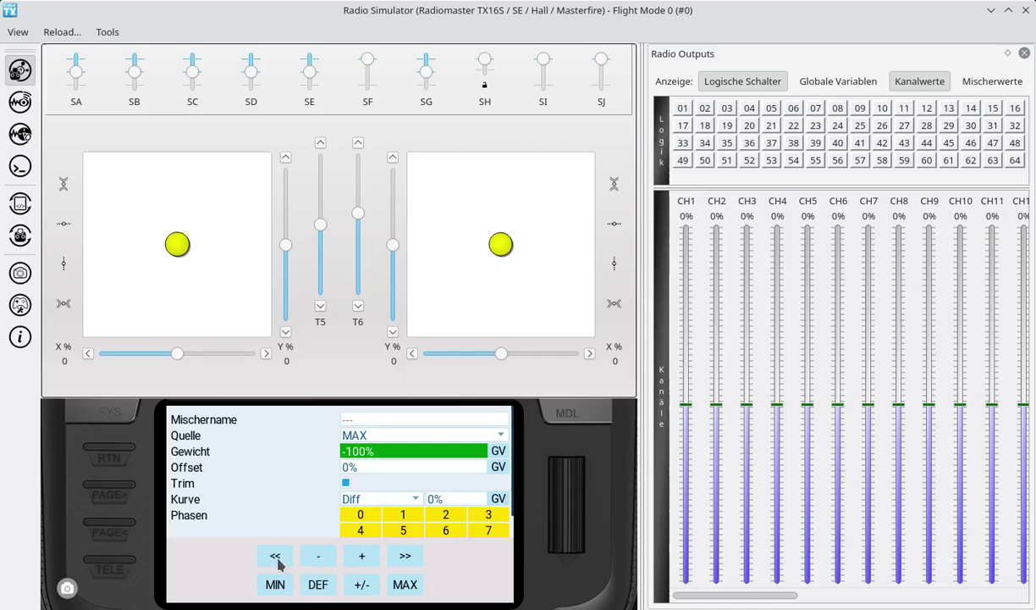
pyautogui.click(283, 513)
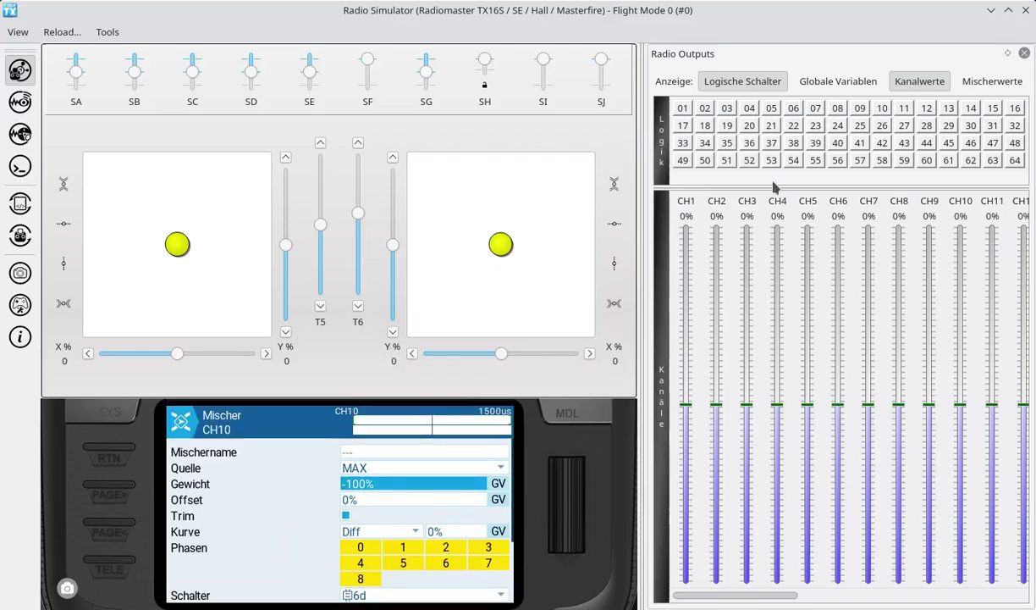
# Actuate trim T6 twice upward and twice downward to check the CH10 output with the negative weight
pyautogui.moveTo(921, 197)
pyautogui.mouseDown()
pyautogui.moveTo(954, 188)
pyautogui.moveTo(965, 227)
pyautogui.moveTo(940, 219)
pyautogui.mouseUp()
pyautogui.moveTo(472, 400)
pyautogui.mouseDown()
pyautogui.moveTo(307, 423)
pyautogui.moveTo(401, 450)
pyautogui.moveTo(484, 426)
pyautogui.moveTo(471, 395)
pyautogui.mouseUp()
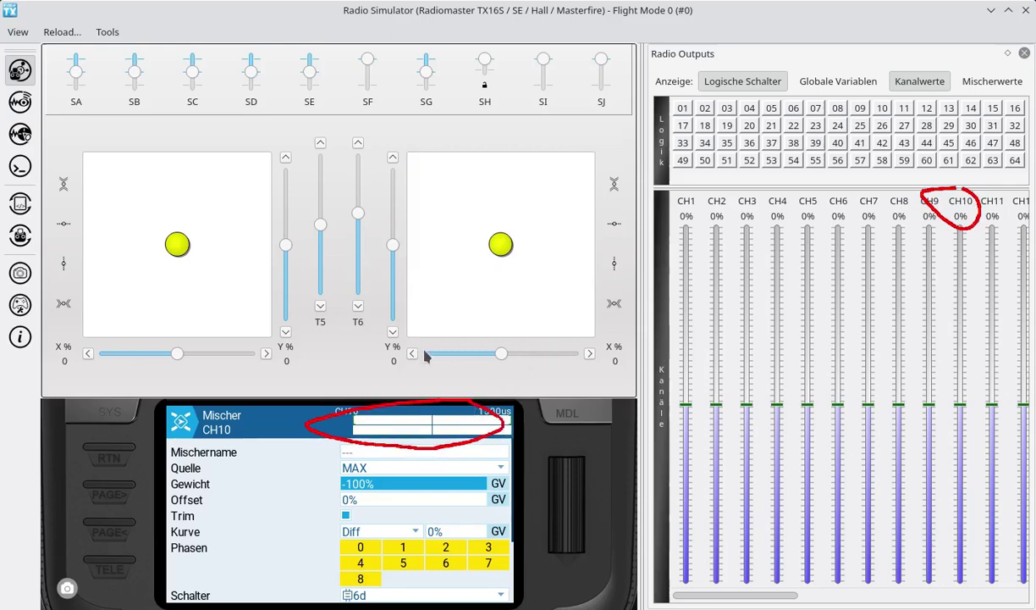
pyautogui.click(356, 144)
pyautogui.click(357, 144)
pyautogui.click(358, 306)
pyautogui.click(358, 306)
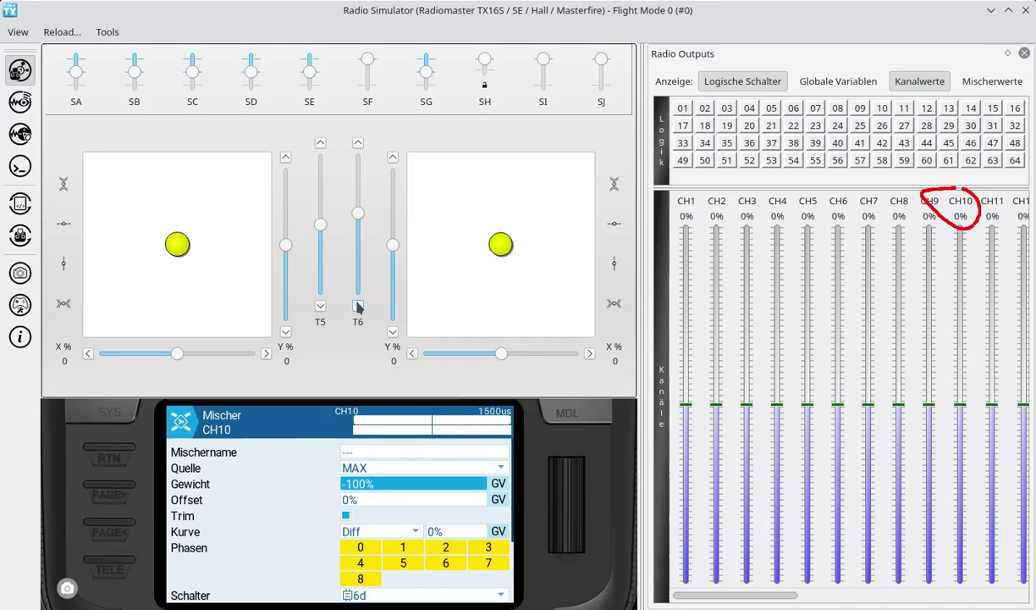
# Return to the mixer list and review the two MAX lines on CH10
pyautogui.scroll(2, 106, 451)
pyautogui.click(107, 451)
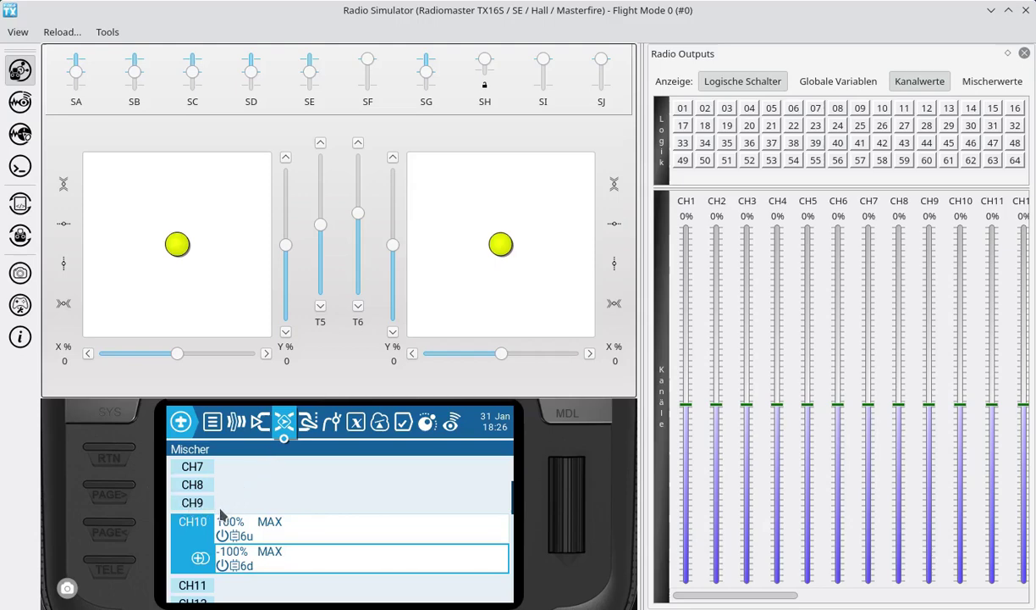
pyautogui.moveTo(216, 509)
pyautogui.mouseDown()
pyautogui.moveTo(163, 527)
pyautogui.moveTo(176, 559)
pyautogui.moveTo(220, 560)
pyautogui.moveTo(221, 504)
pyautogui.mouseUp()
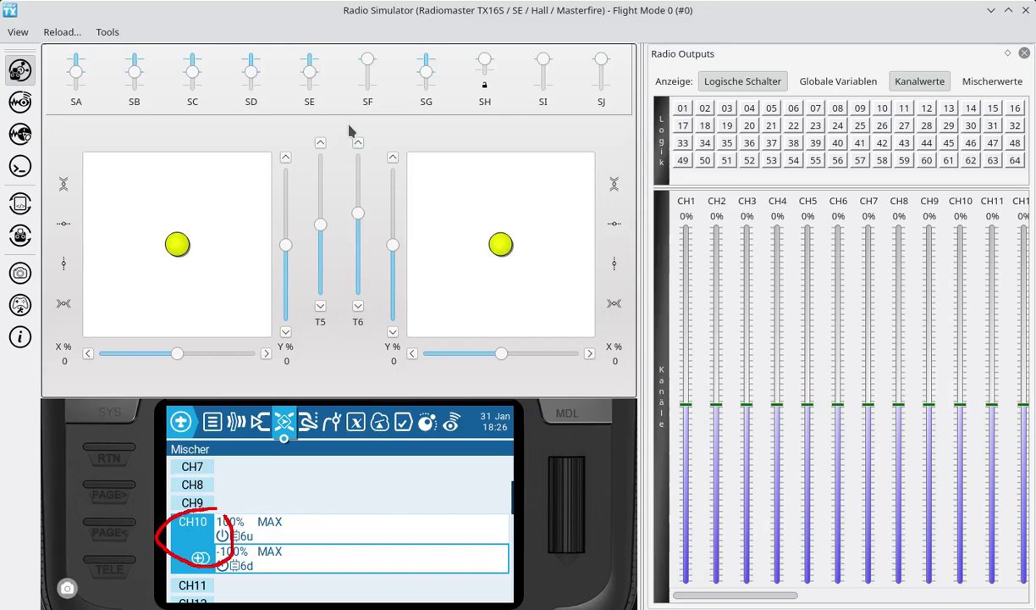
# Actuate trim T6 repeatedly upward and downward to check which CH10 mix line activates and how the output responds
pyautogui.moveTo(346, 125)
pyautogui.mouseDown()
pyautogui.moveTo(345, 308)
pyautogui.moveTo(362, 320)
pyautogui.moveTo(371, 182)
pyautogui.moveTo(357, 115)
pyautogui.moveTo(354, 127)
pyautogui.mouseUp()
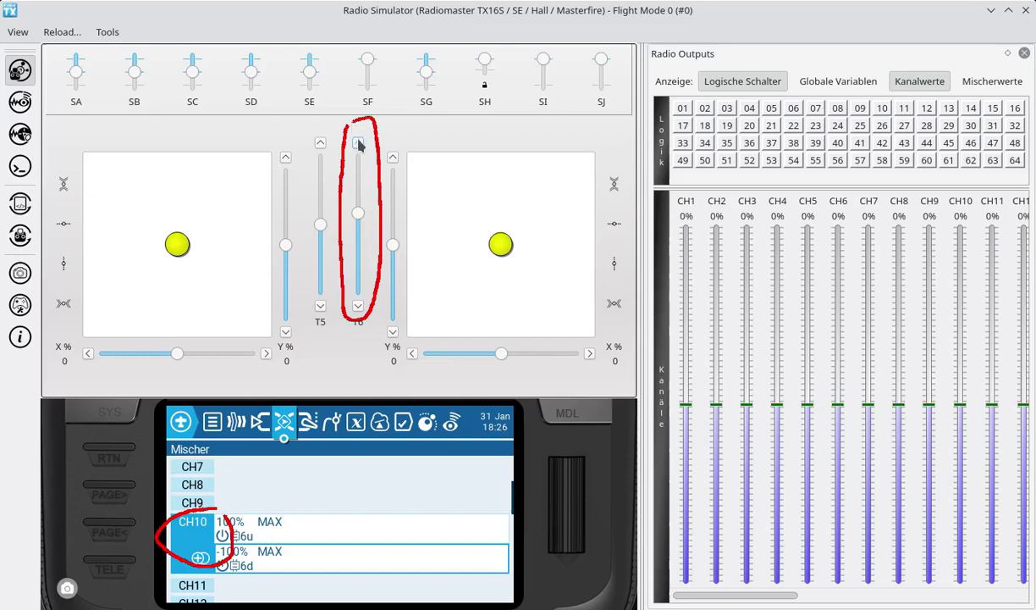
pyautogui.click(358, 143)
pyautogui.click(358, 143)
pyautogui.click(358, 143)
pyautogui.click(358, 143)
pyautogui.click(358, 143)
pyautogui.click(358, 143)
pyautogui.click(358, 143)
pyautogui.click(357, 307)
pyautogui.click(357, 307)
pyautogui.click(357, 307)
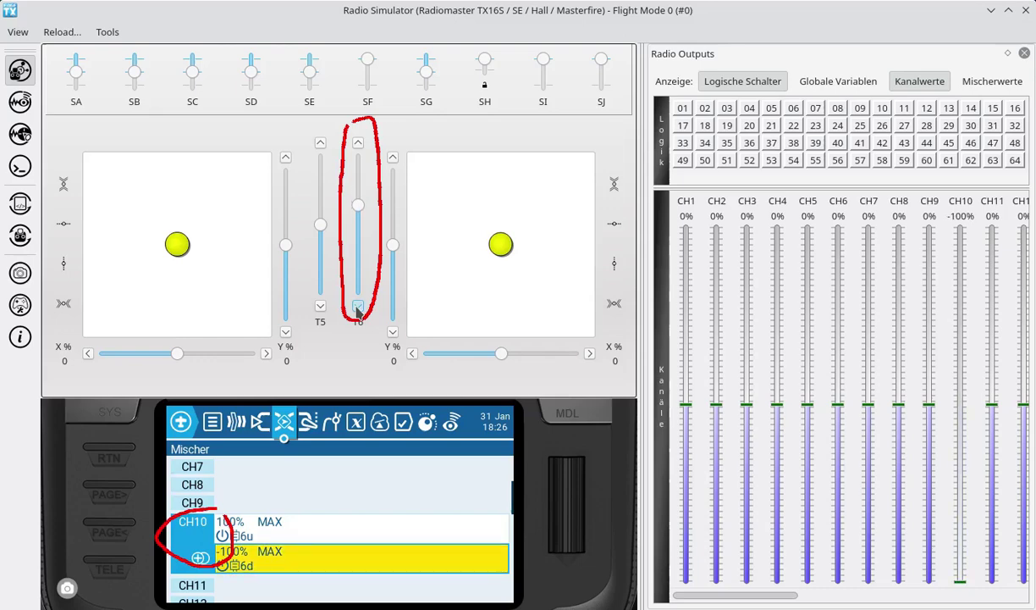
pyautogui.click(358, 307)
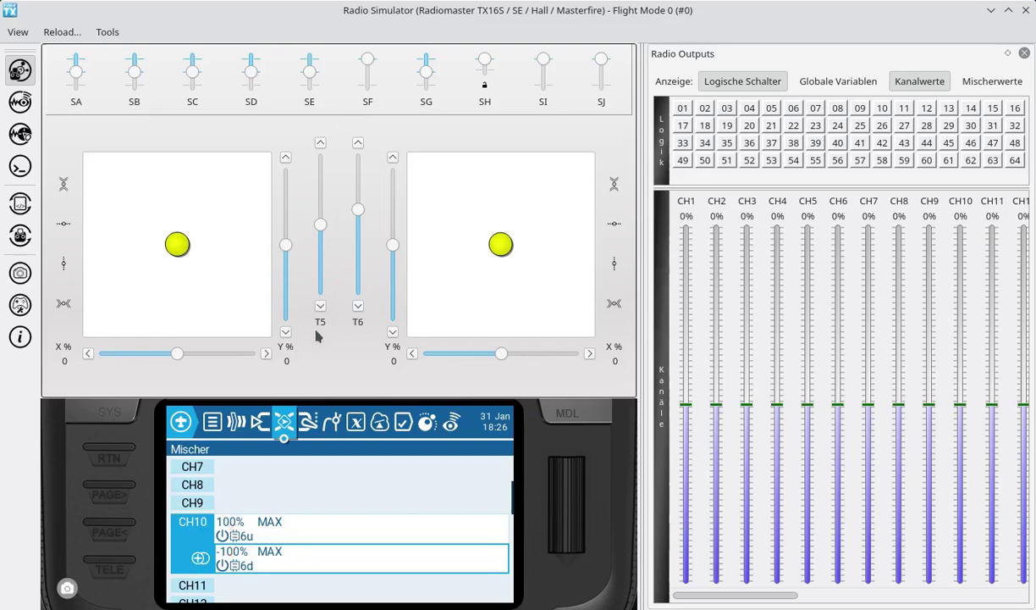
# Return to the radio's main screen and switch to the Emacs window with the SD card directory listing
pyautogui.click(132, 456)
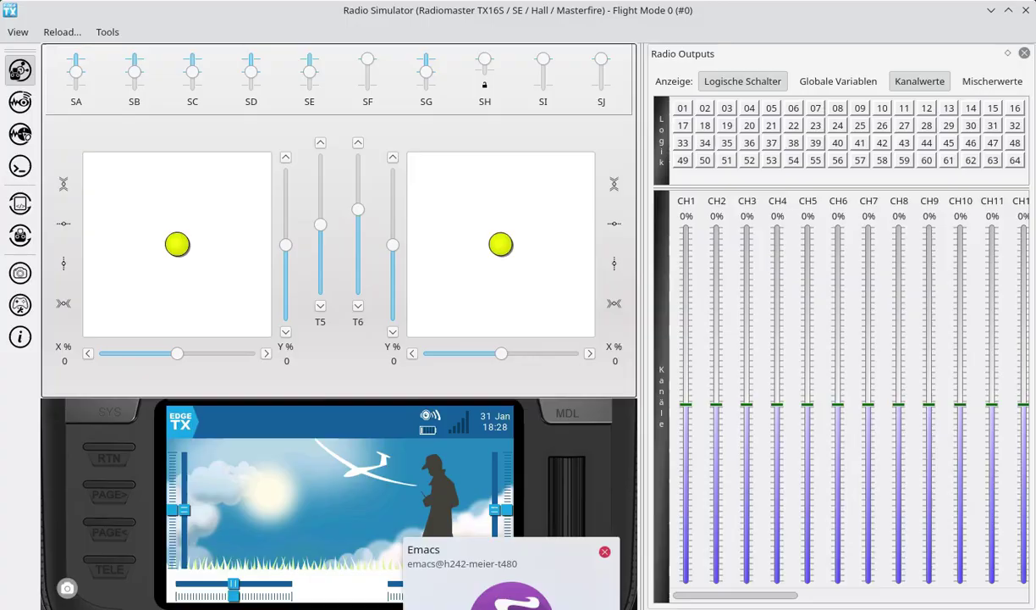
pyautogui.hotkey('alt', 'Tab')
pyautogui.hotkey('alt', 'Tab')
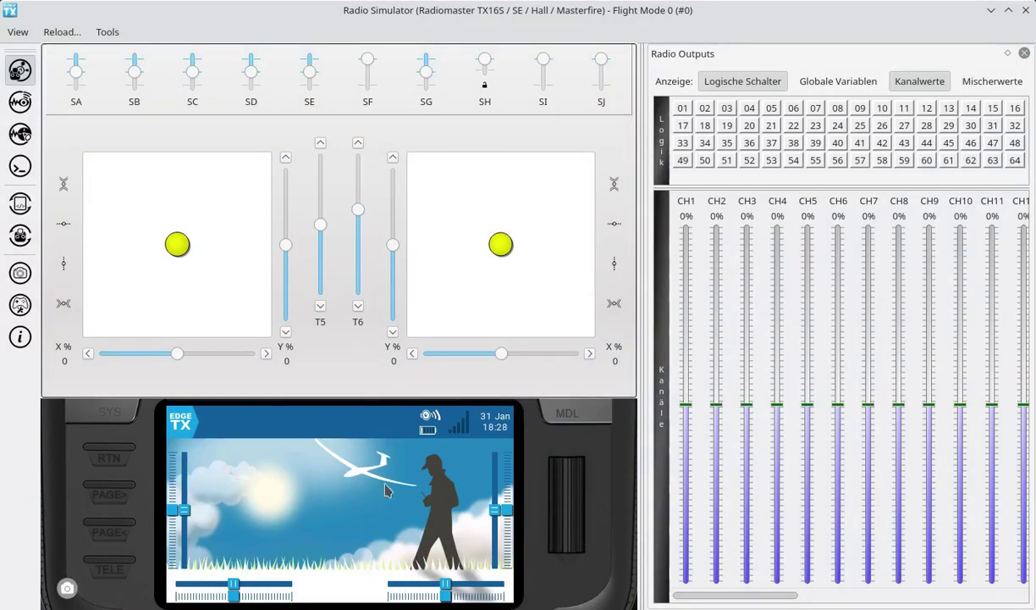
pyautogui.hotkey('alt', 'Tab')
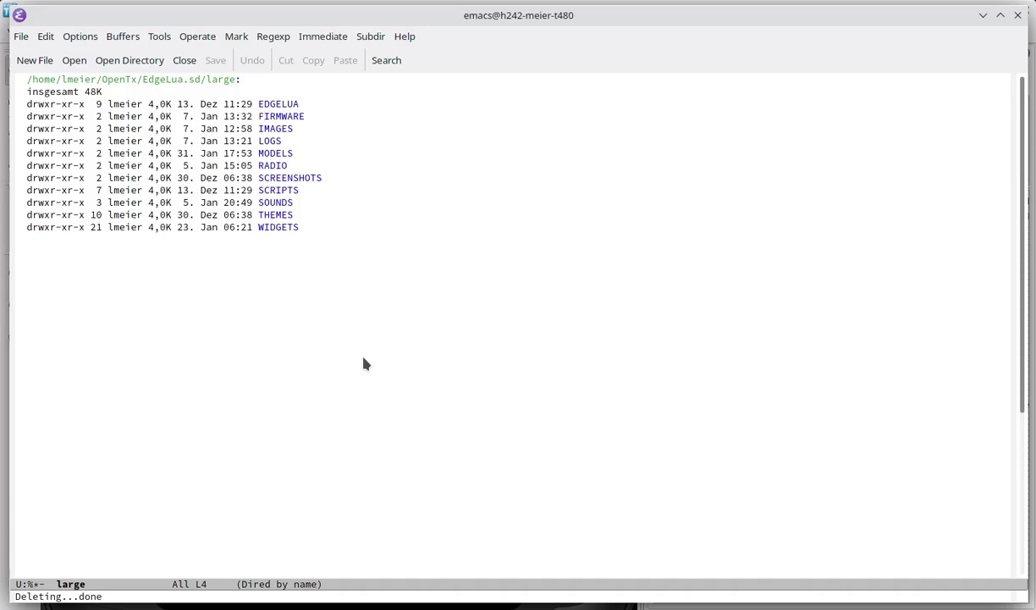
# Open the WIDGETS folder inside the large SD card directory
pyautogui.press('Down')
pyautogui.press('Down')
pyautogui.press('Down')
pyautogui.press('Down')
pyautogui.press('Down')
pyautogui.press('Down')
pyautogui.press('Down')
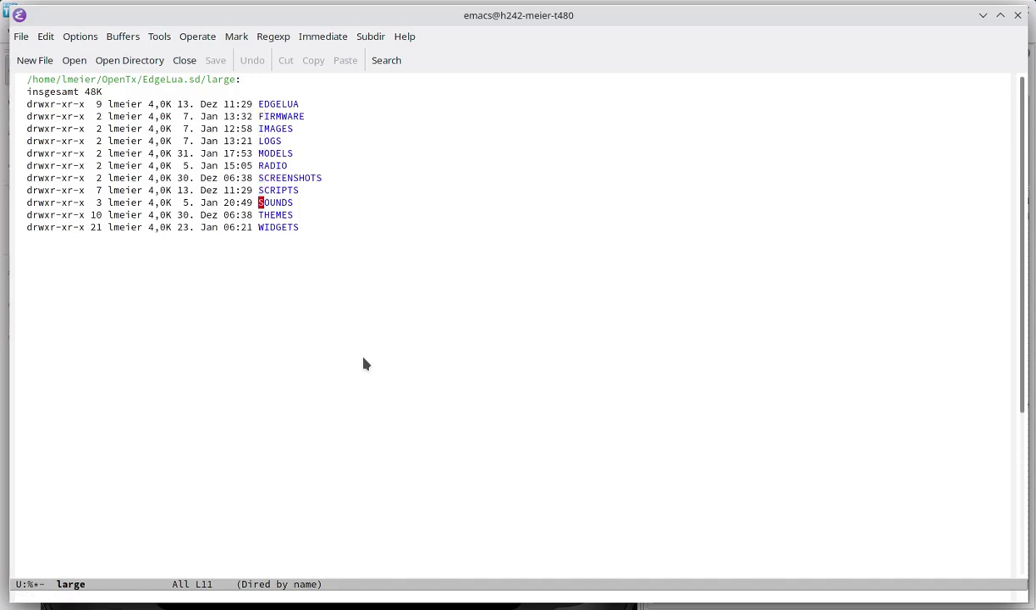
pyautogui.press('Down')
pyautogui.press('Down')
pyautogui.press('Return')
# Examine the ELUA widget folders in the WIDGETS directory, including ELUAIC, ELUASO, ELUASW and ELUATS
pyautogui.press('Down')
pyautogui.press('Down')
pyautogui.press('Down')
pyautogui.press('Down')
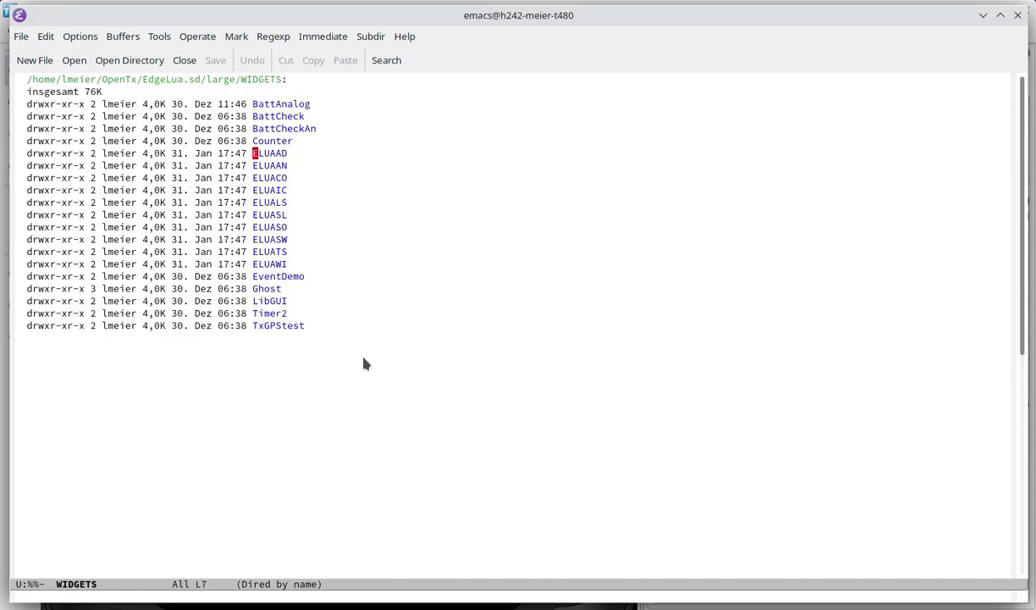
pyautogui.press('Down')
pyautogui.press('Down')
pyautogui.press('Down')
pyautogui.moveTo(288, 227); pyautogui.dragTo(286, 246)
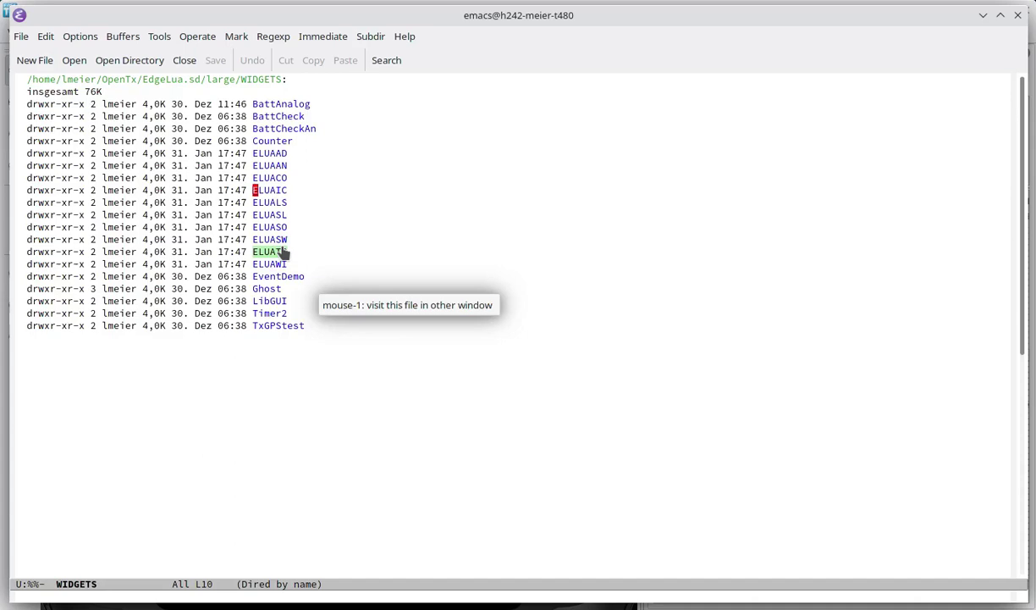
# Return to the large SD card directory and open its EDGELUA folder
pyautogui.press('^')
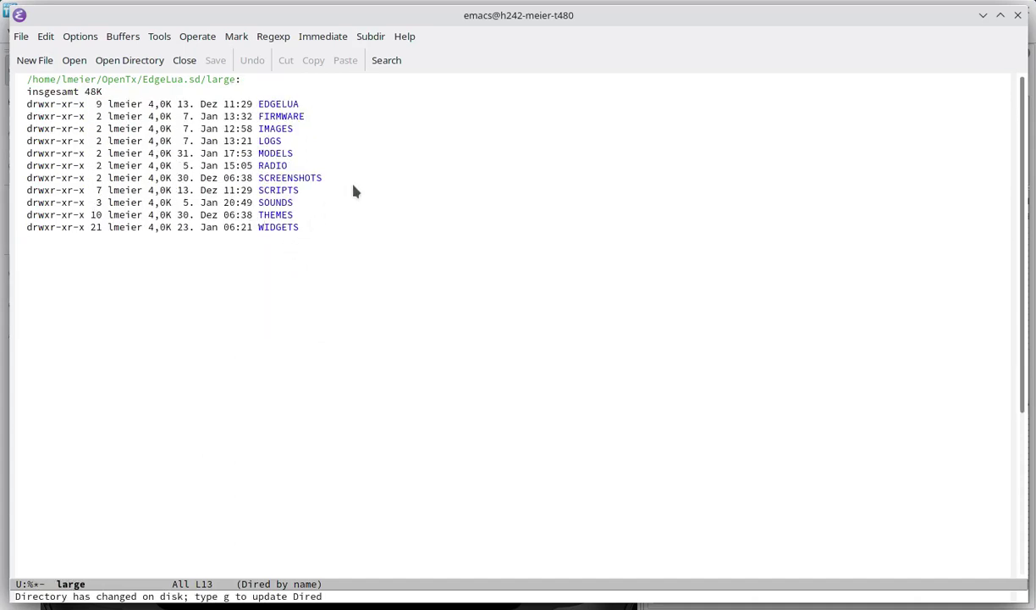
pyautogui.press('Up')
pyautogui.press('Up')
pyautogui.press('Up')
pyautogui.press('Up')
pyautogui.press('Up')
pyautogui.press('Up')
pyautogui.press('Up')
pyautogui.press('Up')
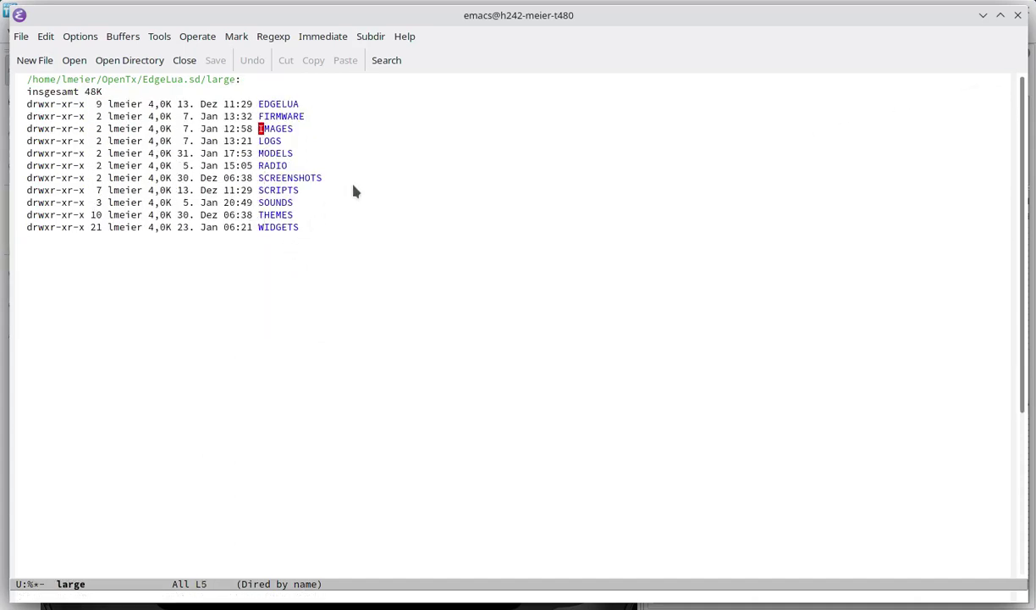
pyautogui.press('Up')
pyautogui.press('Up')
pyautogui.press('Return')
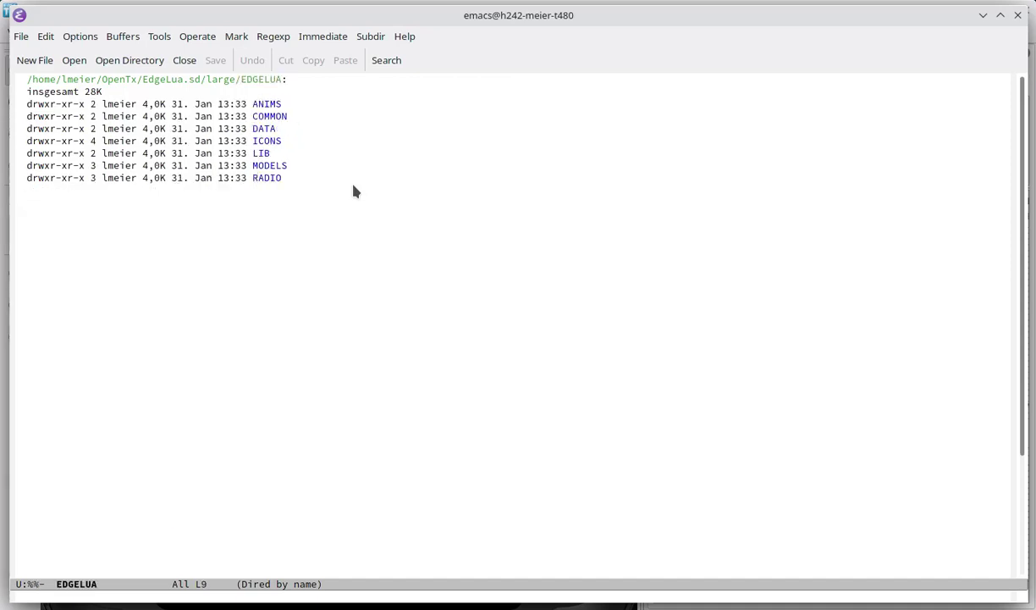
# Open the MODELS folder inside EDGELUA and visit the model configuration file tiptip.lua
pyautogui.press('Up')
pyautogui.moveTo(293, 153)
pyautogui.mouseDown()
pyautogui.moveTo(264, 154)
pyautogui.moveTo(278, 207)
pyautogui.moveTo(303, 173)
pyautogui.mouseUp()
pyautogui.press('Return')
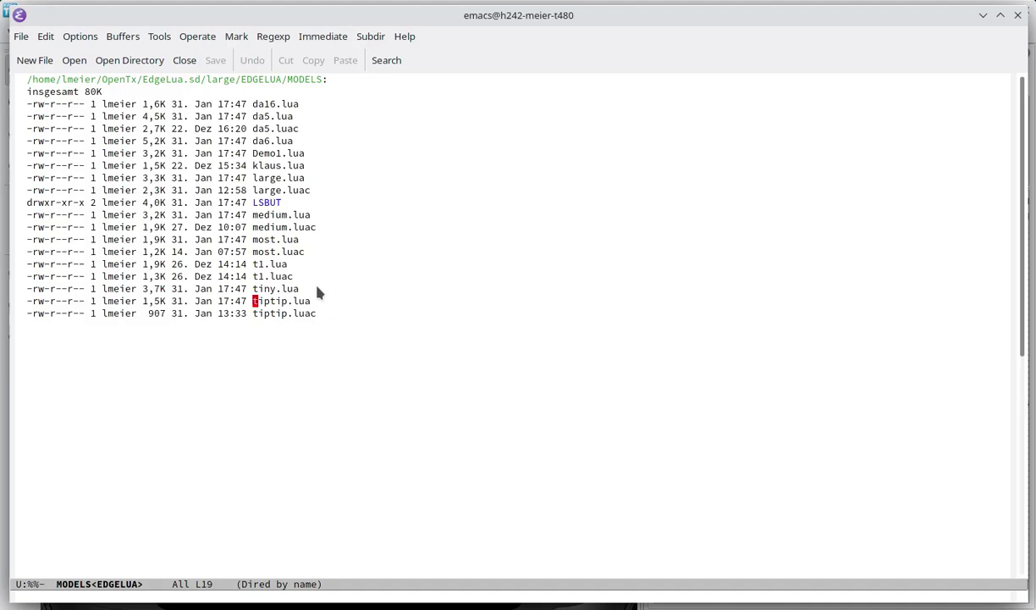
pyautogui.moveTo(318, 292)
pyautogui.mouseDown()
pyautogui.moveTo(290, 286)
pyautogui.moveTo(249, 303)
pyautogui.moveTo(331, 350)
pyautogui.moveTo(326, 286)
pyautogui.mouseUp()
pyautogui.press('Return')
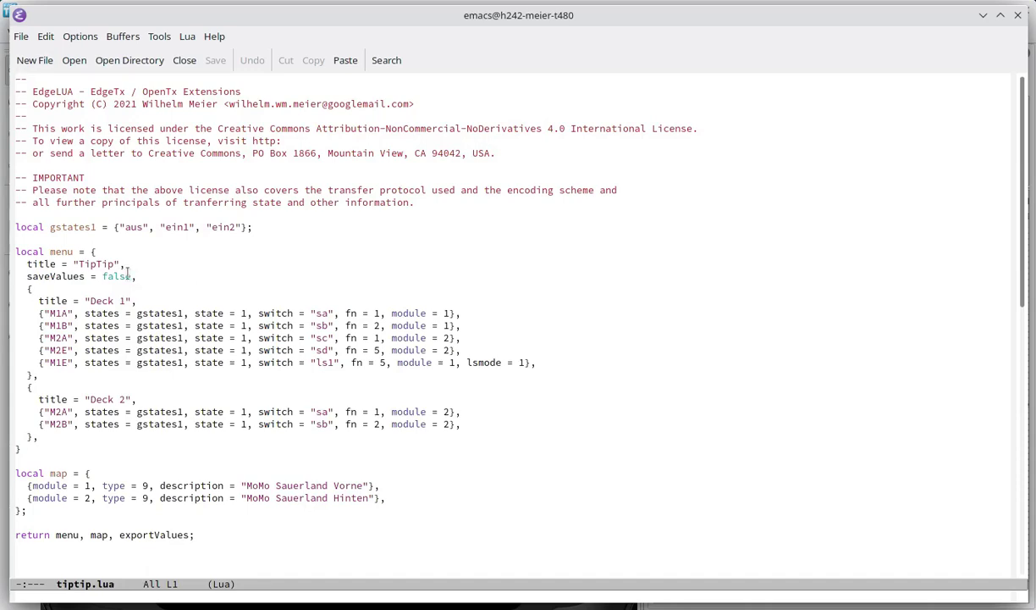
# Examine the TipTip menu's Deck 1 entries in tiptip.lua, including their function and module numbers
pyautogui.moveTo(116, 260)
pyautogui.mouseDown()
pyautogui.moveTo(83, 269)
pyautogui.moveTo(93, 290)
pyautogui.moveTo(135, 271)
pyautogui.mouseUp()
pyautogui.moveTo(203, 219)
pyautogui.mouseDown()
pyautogui.moveTo(193, 210)
pyautogui.moveTo(109, 227)
pyautogui.moveTo(174, 254)
pyautogui.moveTo(246, 251)
pyautogui.moveTo(262, 224)
pyautogui.moveTo(203, 214)
pyautogui.mouseUp()
pyautogui.moveTo(225, 290)
pyautogui.mouseDown()
pyautogui.moveTo(63, 293)
pyautogui.moveTo(56, 377)
pyautogui.moveTo(252, 387)
pyautogui.moveTo(474, 372)
pyautogui.moveTo(499, 309)
pyautogui.moveTo(288, 295)
pyautogui.moveTo(236, 302)
pyautogui.mouseUp()
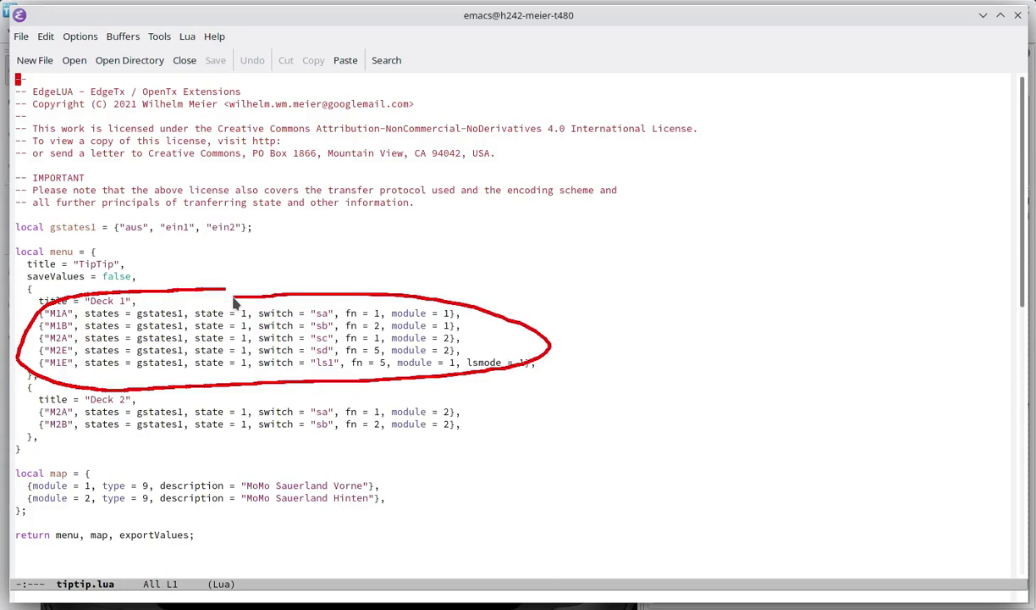
pyautogui.press('shift+super+F11')
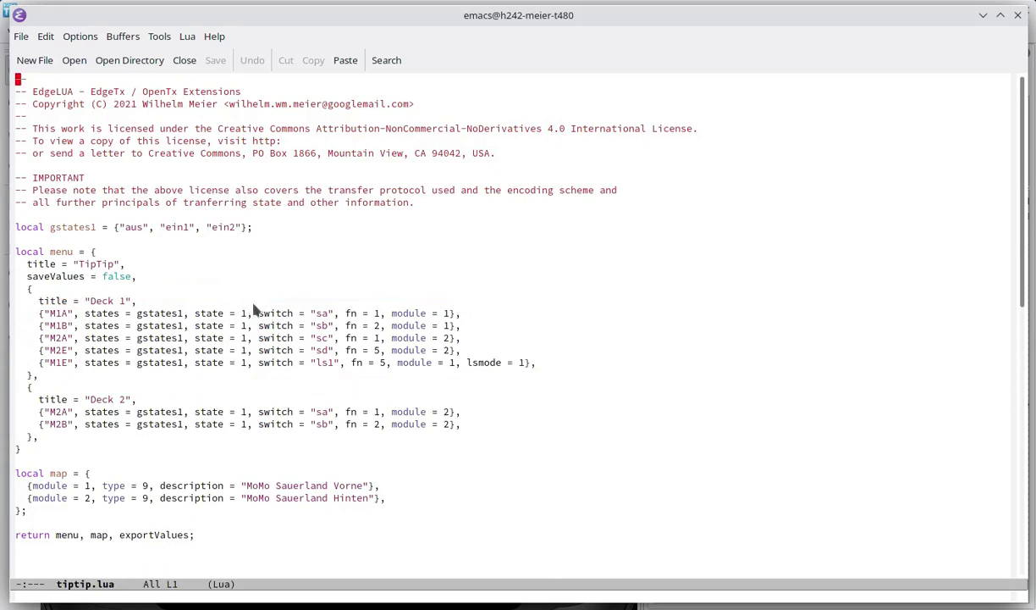
pyautogui.moveTo(336, 317)
pyautogui.mouseDown()
pyautogui.moveTo(373, 320)
pyautogui.moveTo(356, 334)
pyautogui.moveTo(463, 311)
pyautogui.mouseUp()
pyautogui.moveTo(348, 349); pyautogui.dragTo(455, 338)
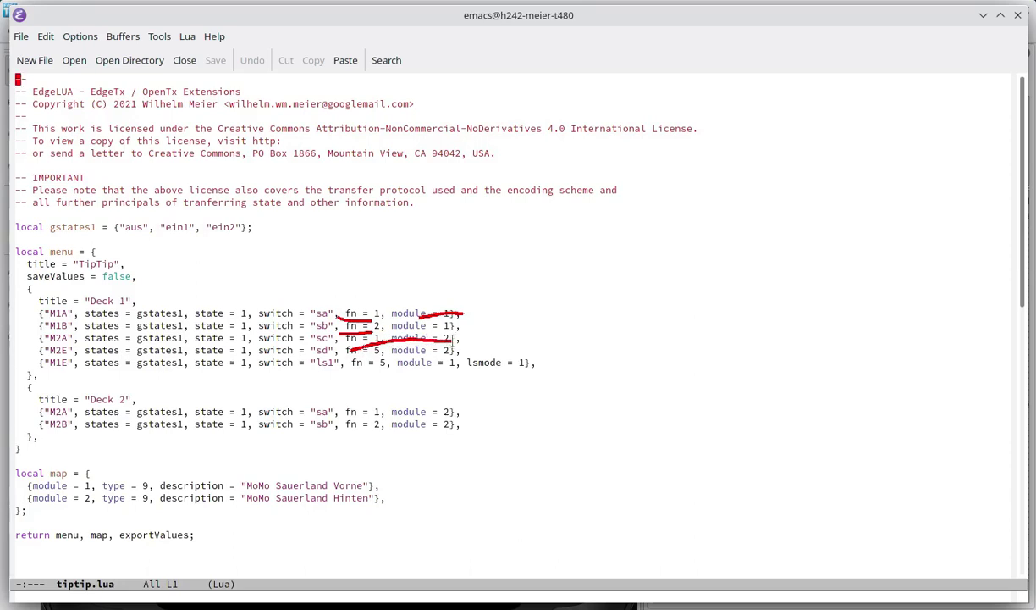
pyautogui.press('super+shift+F11')
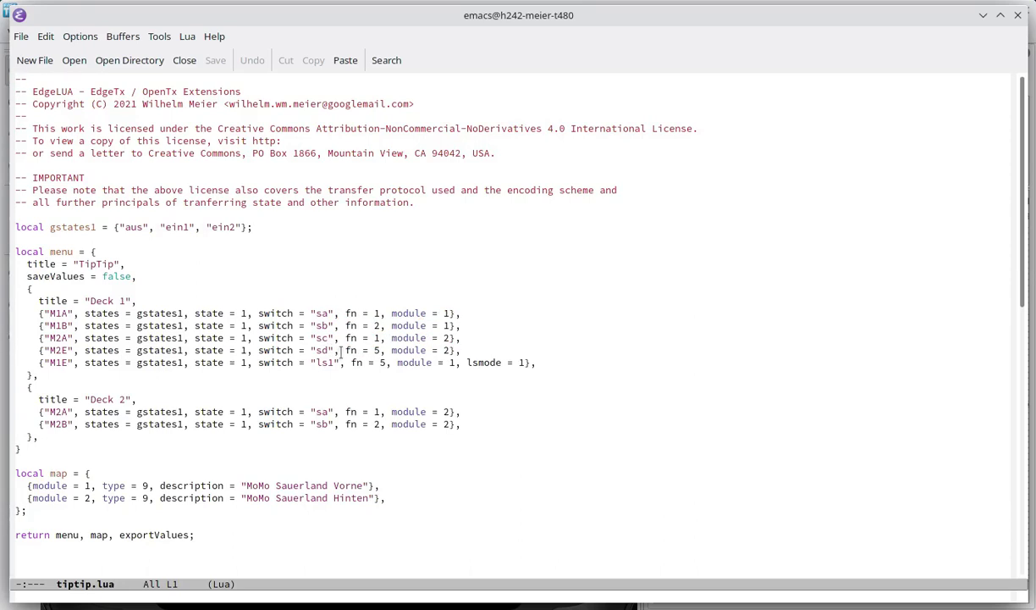
pyautogui.moveTo(340, 350); pyautogui.dragTo(461, 357)
pyautogui.moveTo(353, 371); pyautogui.dragTo(524, 379)
# Review the gstates1 state names and the module assignments of the Deck 1 entries
pyautogui.moveTo(196, 231)
pyautogui.mouseDown()
pyautogui.moveTo(134, 211)
pyautogui.moveTo(118, 229)
pyautogui.moveTo(139, 239)
pyautogui.moveTo(193, 231)
pyautogui.mouseUp()
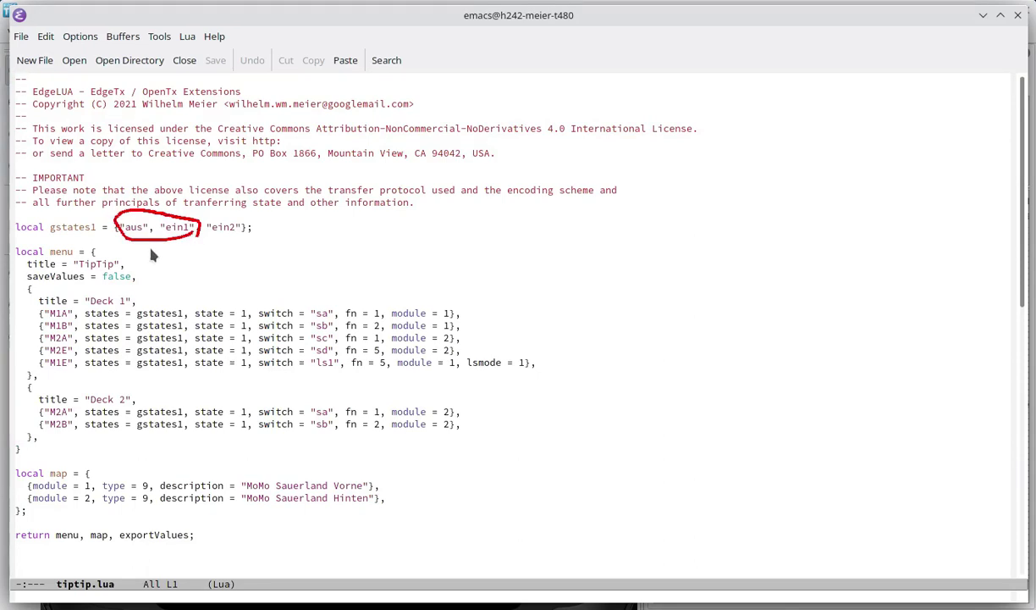
pyautogui.moveTo(133, 224)
pyautogui.mouseDown()
pyautogui.moveTo(140, 252)
pyautogui.moveTo(179, 256)
pyautogui.moveTo(218, 240)
pyautogui.mouseUp()
pyautogui.press('shift+super+F11')
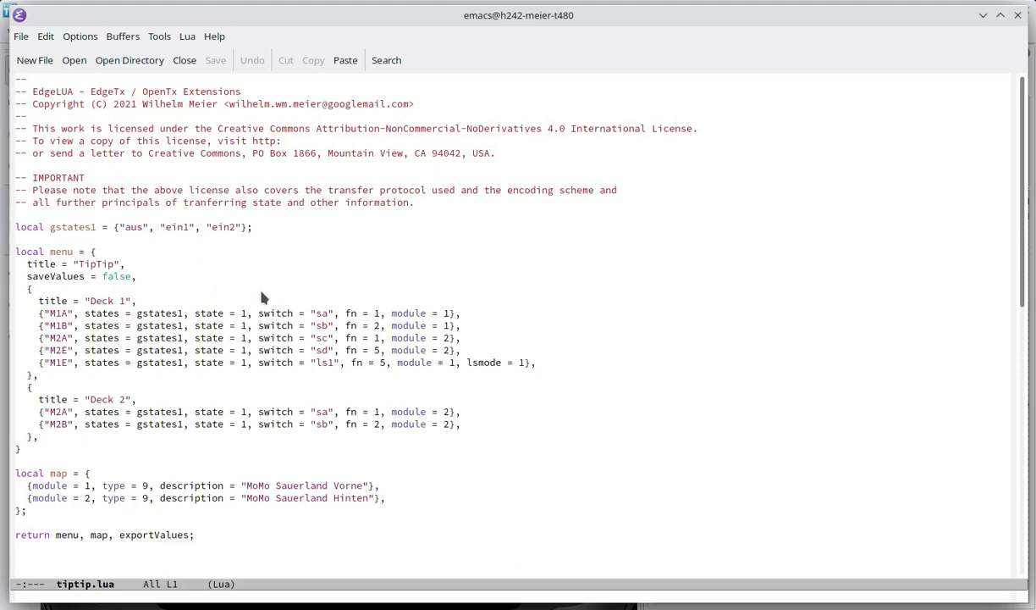
pyautogui.moveTo(398, 286)
pyautogui.mouseDown()
pyautogui.moveTo(394, 388)
pyautogui.moveTo(461, 356)
pyautogui.moveTo(453, 297)
pyautogui.moveTo(396, 295)
pyautogui.mouseUp()
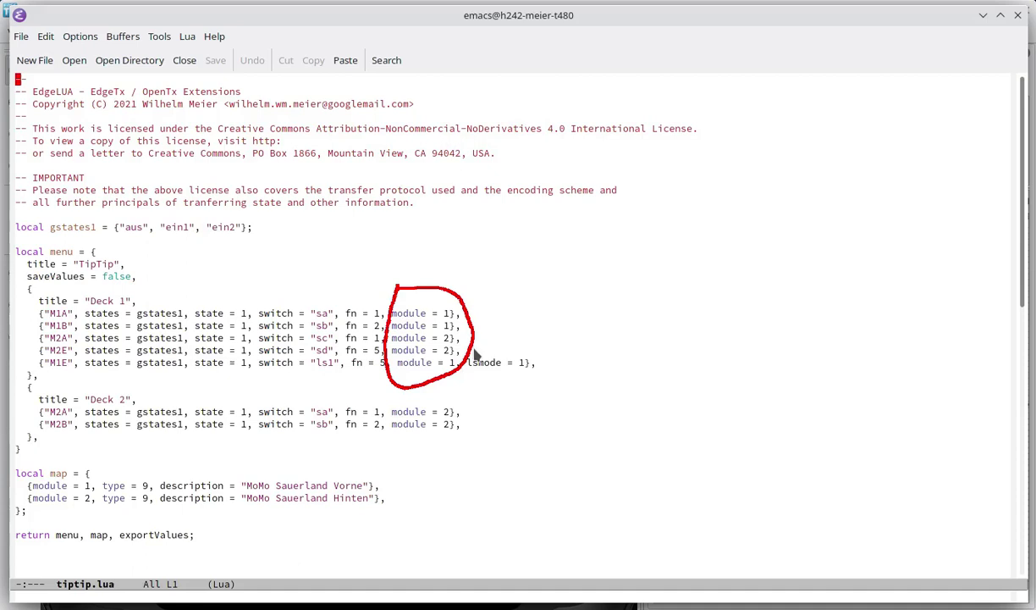
pyautogui.press('Escape')
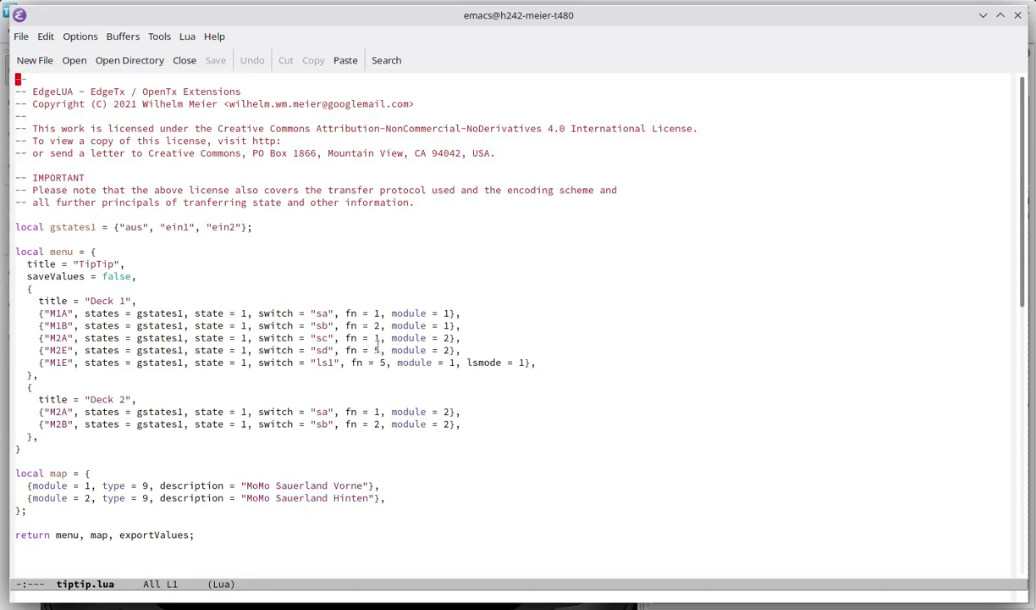
pyautogui.moveTo(352, 321)
pyautogui.mouseDown()
pyautogui.moveTo(377, 321)
pyautogui.moveTo(343, 324)
pyautogui.moveTo(359, 335)
pyautogui.moveTo(445, 319)
pyautogui.moveTo(455, 337)
pyautogui.mouseUp()
pyautogui.press('shift+super+F11')
# Examine the module map table with its type and description fields, plus the Deck 1 entry names
pyautogui.moveTo(68, 462)
pyautogui.mouseDown()
pyautogui.moveTo(29, 476)
pyautogui.moveTo(18, 505)
pyautogui.moveTo(216, 508)
pyautogui.moveTo(398, 482)
pyautogui.moveTo(177, 428)
pyautogui.moveTo(101, 466)
pyautogui.moveTo(53, 468)
pyautogui.mouseUp()
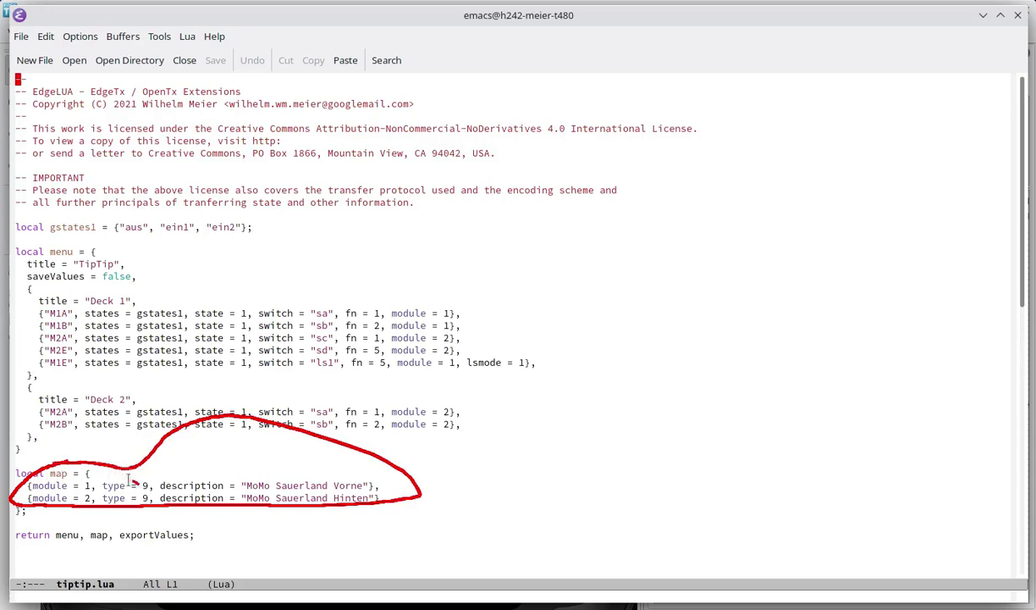
pyautogui.moveTo(135, 478)
pyautogui.mouseDown()
pyautogui.moveTo(95, 497)
pyautogui.moveTo(150, 518)
pyautogui.moveTo(169, 493)
pyautogui.moveTo(144, 479)
pyautogui.mouseUp()
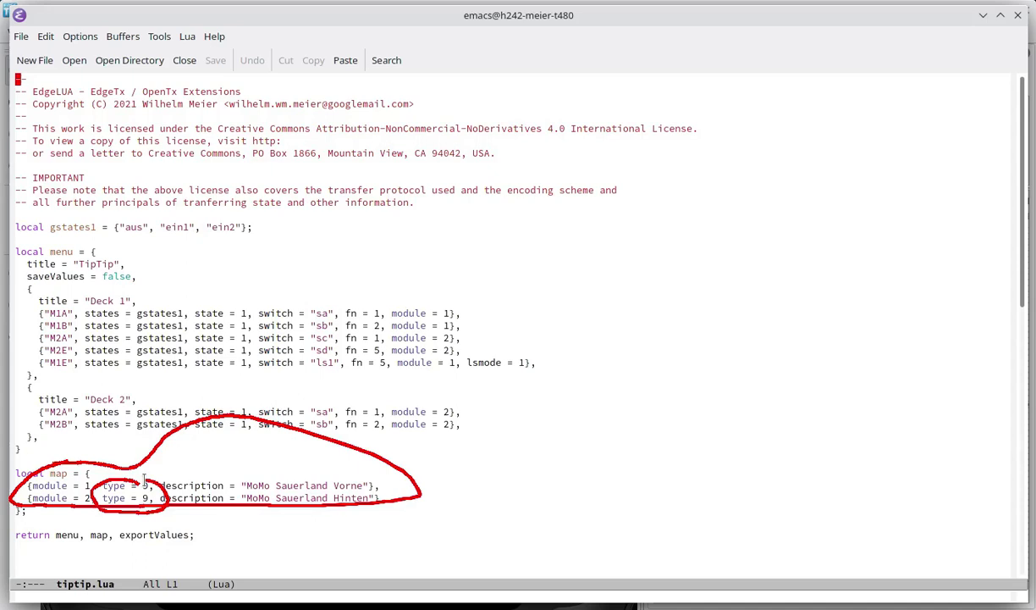
pyautogui.press('shift+super+F11')
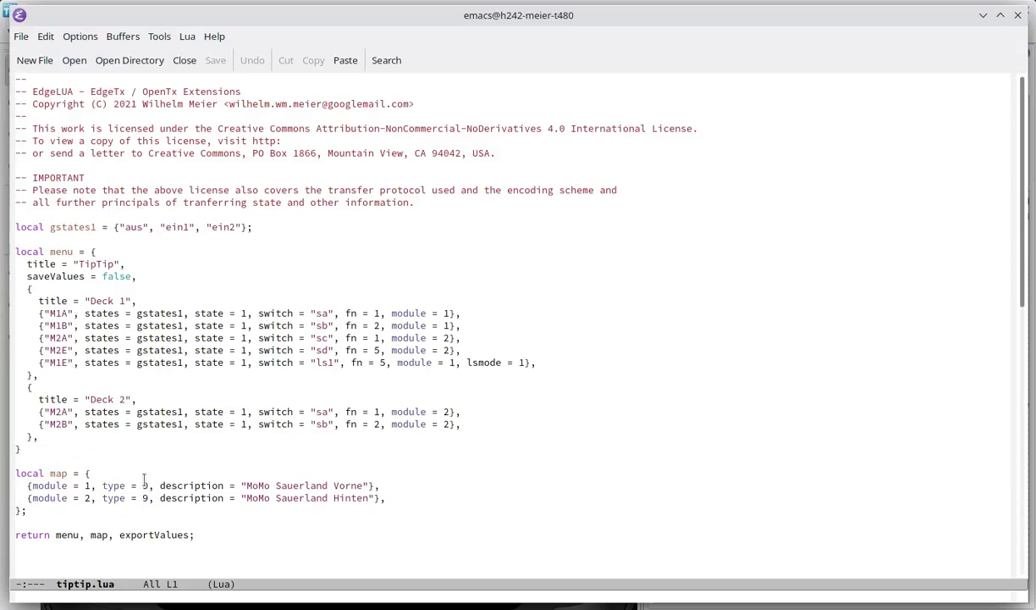
pyautogui.moveTo(538, 143)
pyautogui.mouseDown()
pyautogui.moveTo(559, 388)
pyautogui.moveTo(551, 500)
pyautogui.mouseUp()
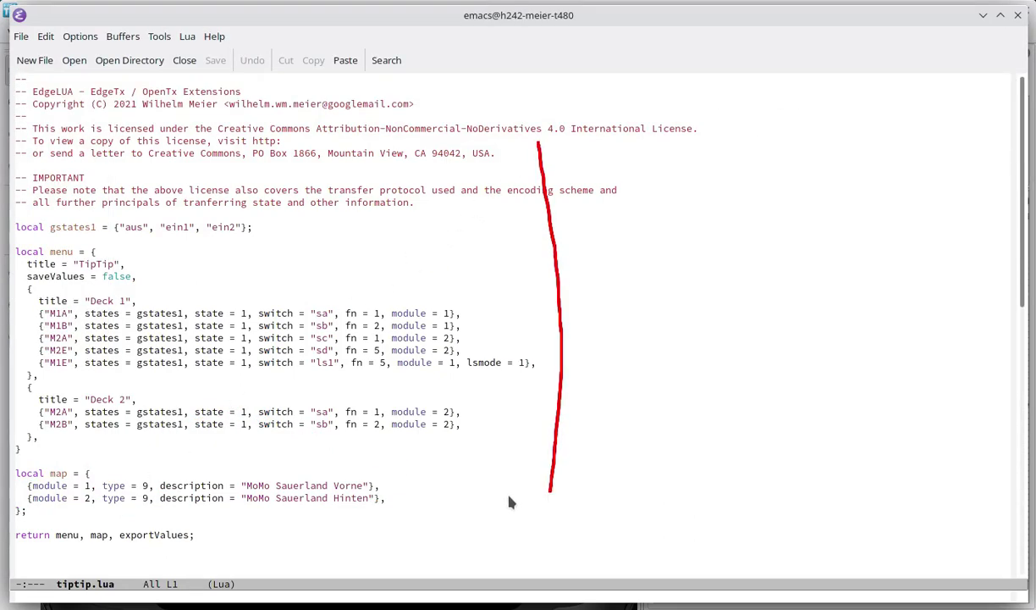
pyautogui.press('shift+super+F11')
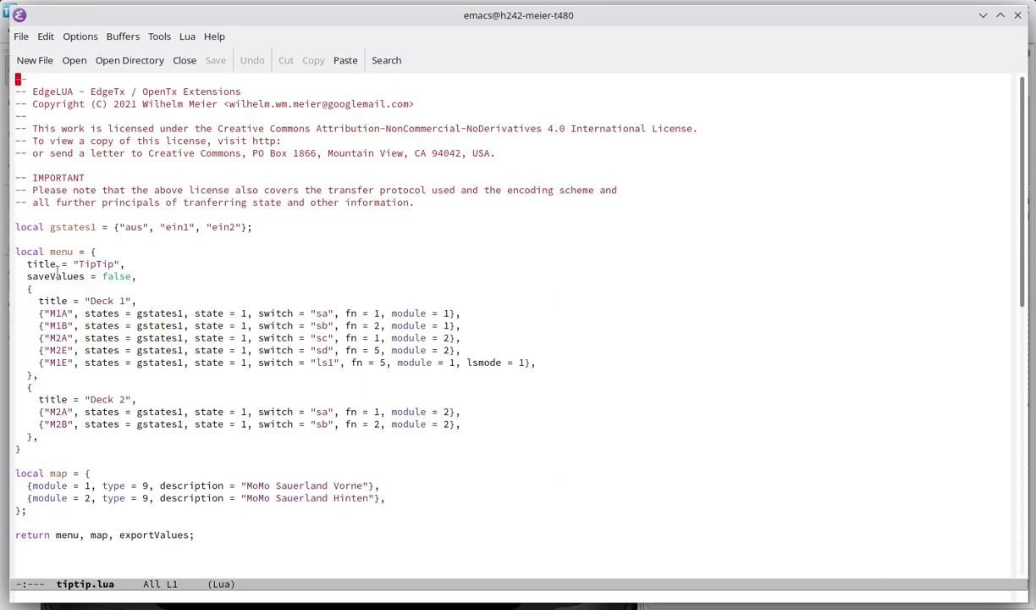
pyautogui.moveTo(59, 283)
pyautogui.mouseDown()
pyautogui.moveTo(31, 313)
pyautogui.moveTo(64, 373)
pyautogui.moveTo(95, 314)
pyautogui.moveTo(82, 288)
pyautogui.mouseUp()
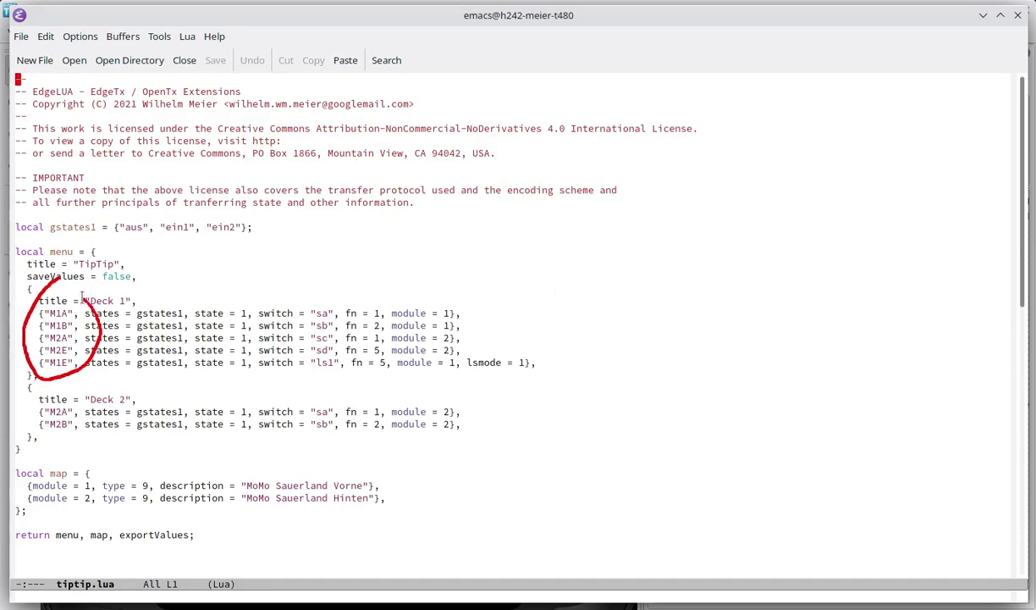
pyautogui.press('shift+super+F11')
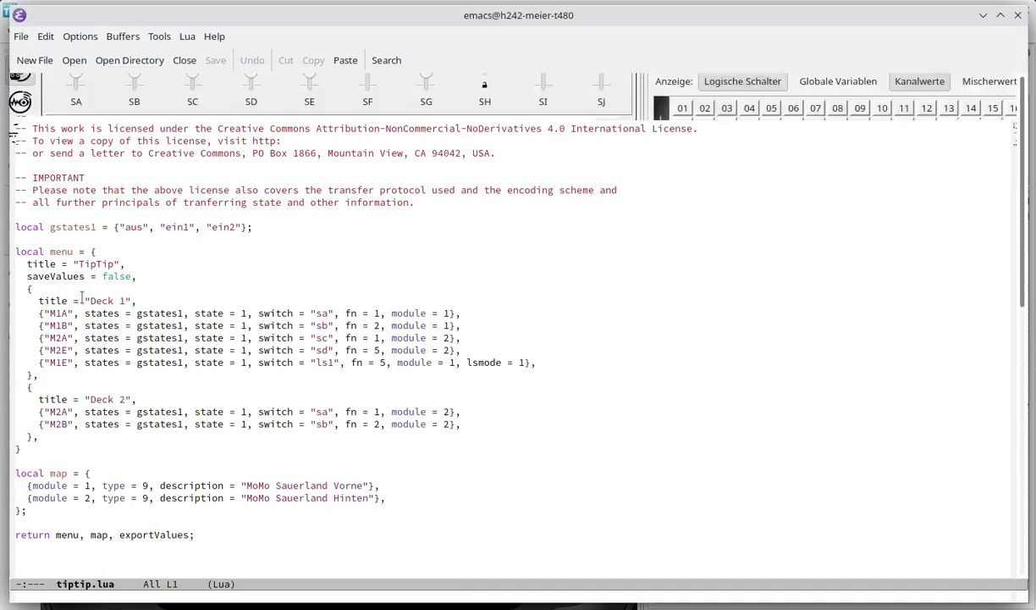
# Close the model file tiptip.lua and go back up to the EDGELUA directory
pyautogui.hotkey('ctrl', 'x')
pyautogui.press('k')
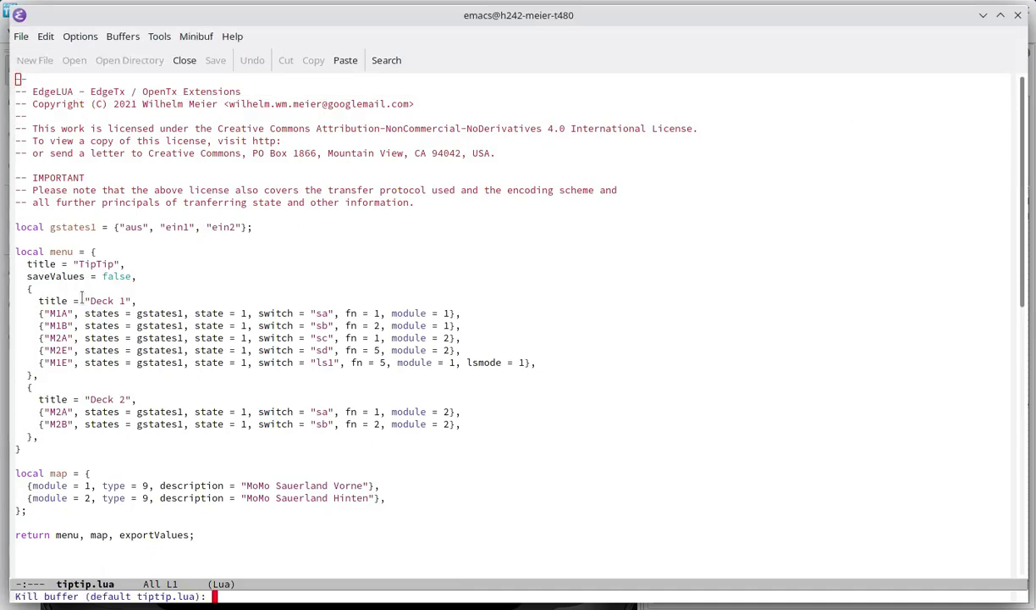
pyautogui.press('Return')
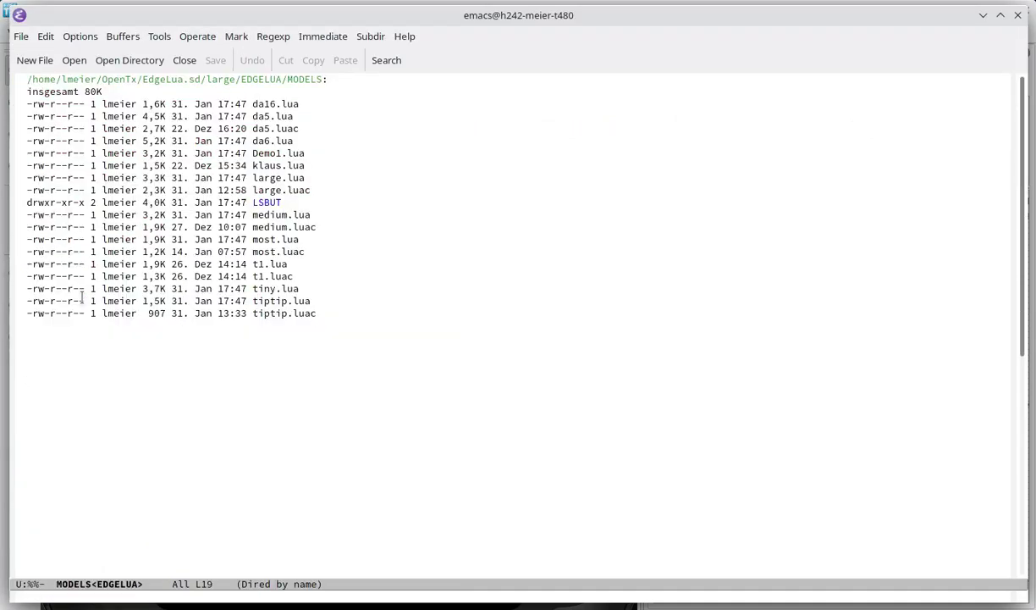
pyautogui.press('^')
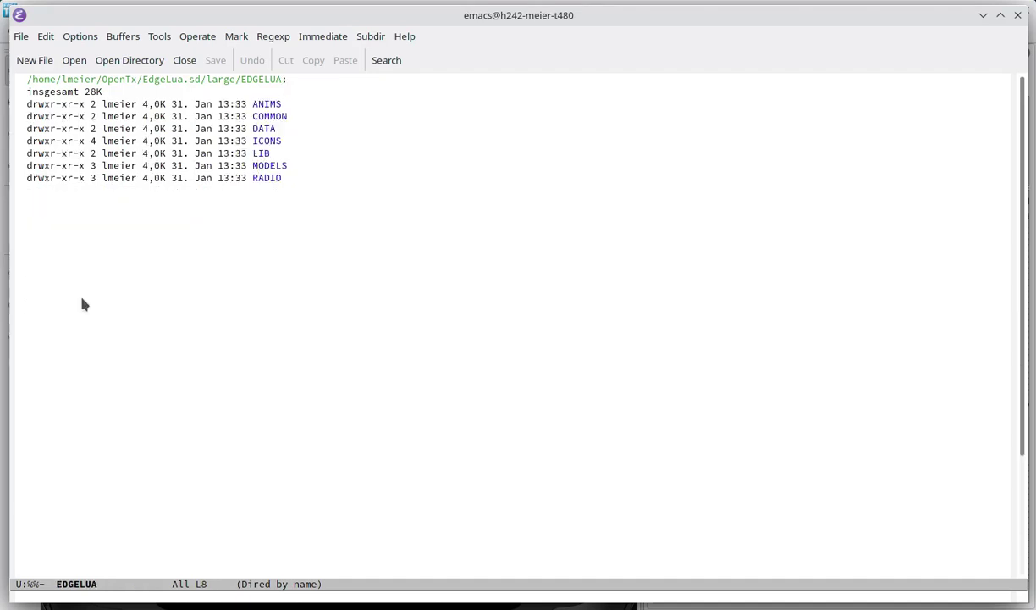
# Open the RADIO folder inside EDGELUA and visit its tiptip.lua file
pyautogui.press('Down')
pyautogui.press('Return')
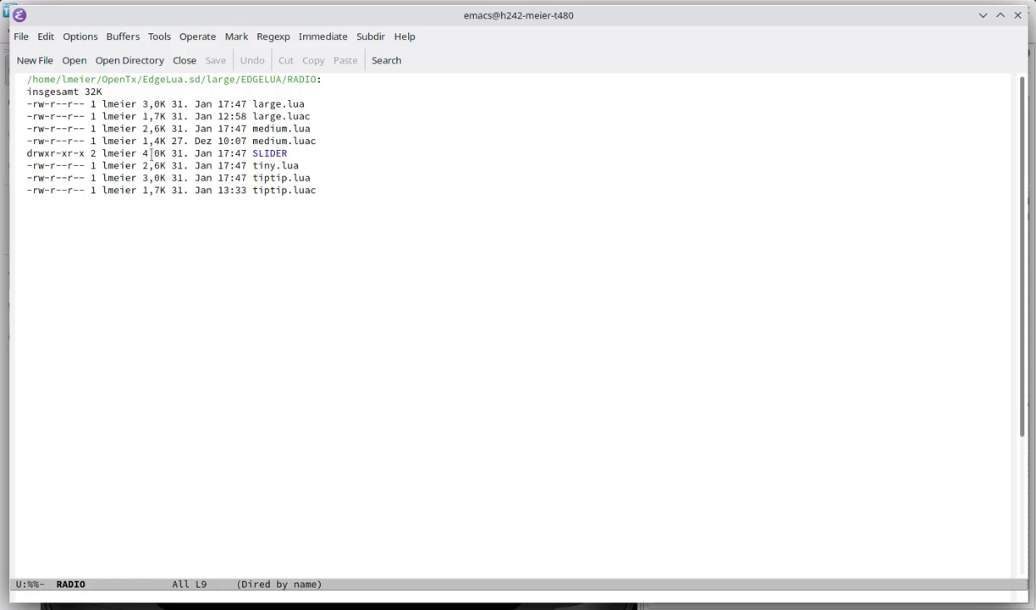
pyautogui.moveTo(246, 87); pyautogui.dragTo(329, 84)
pyautogui.press('Return')
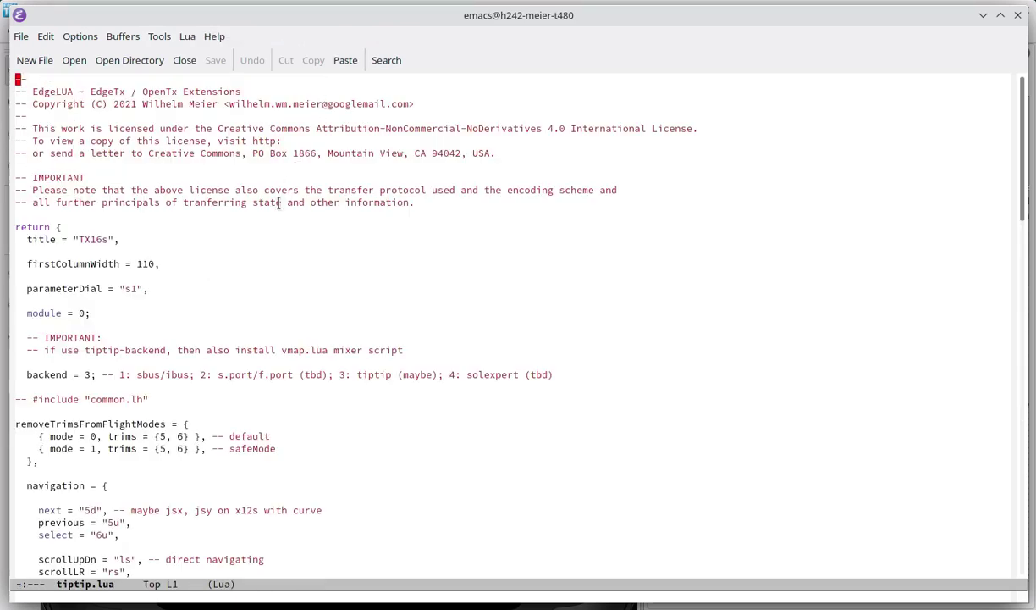
# Examine the backend setting in the radio's tiptip.lua and the comment listing the backend options
pyautogui.press('Down')
pyautogui.press('Down')
pyautogui.press('Down')
pyautogui.press('Down')
pyautogui.press('Down')
pyautogui.press('Down')
pyautogui.press('Down')
pyautogui.press('Down')
pyautogui.press('Down')
pyautogui.press('Down')
pyautogui.press('Down')
pyautogui.press('Down')
pyautogui.press('Down')
pyautogui.press('Down')
pyautogui.press('Down')
pyautogui.press('Down')
pyautogui.press('Down')
pyautogui.press('Down')
pyautogui.press('Down')
pyautogui.press('Down')
pyautogui.press('Down')
pyautogui.moveTo(114, 360)
pyautogui.mouseDown()
pyautogui.moveTo(54, 351)
pyautogui.moveTo(13, 370)
pyautogui.moveTo(47, 405)
pyautogui.moveTo(97, 391)
pyautogui.moveTo(119, 354)
pyautogui.mouseUp()
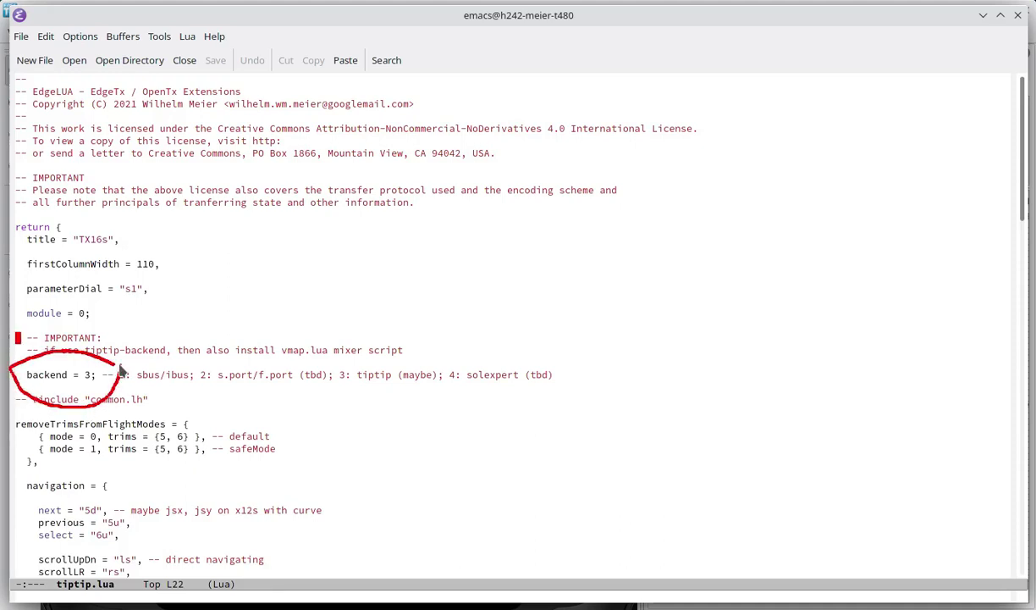
pyautogui.moveTo(68, 385); pyautogui.dragTo(98, 383)
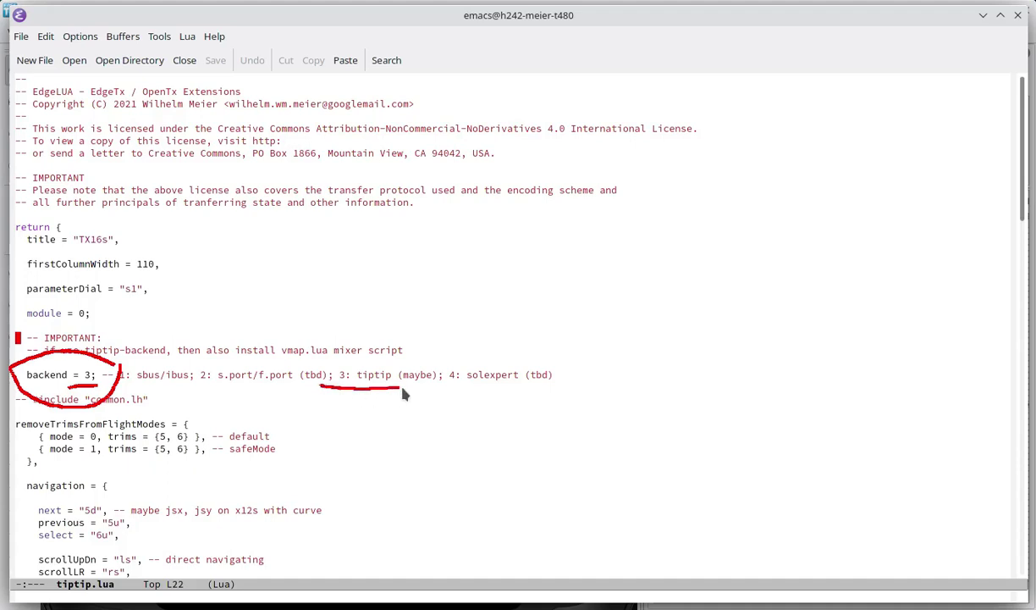
pyautogui.moveTo(434, 394); pyautogui.dragTo(439, 398)
pyautogui.hotkey('shift', 'F9')
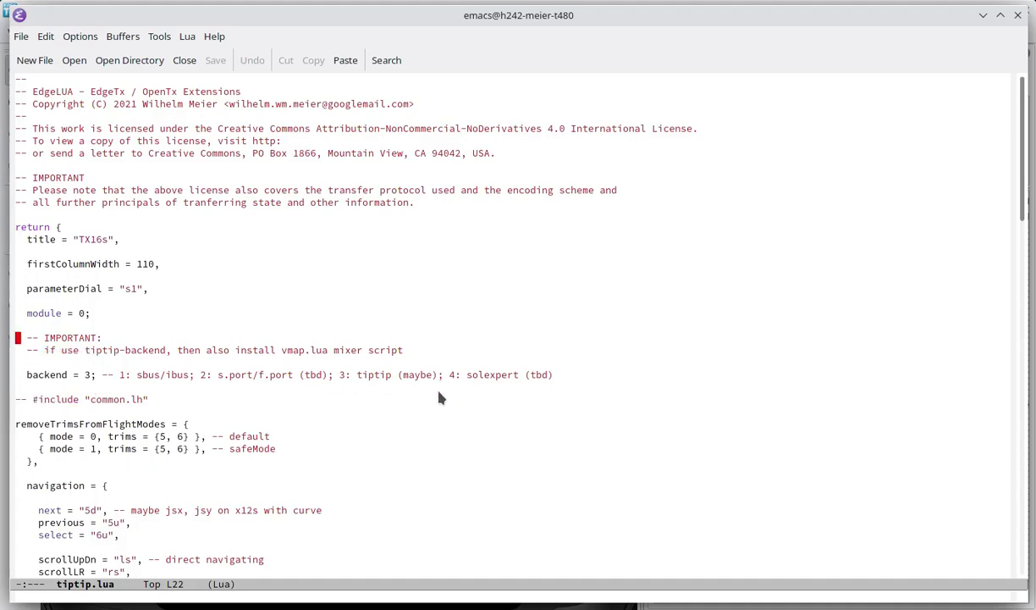
# Go to the tiptip section under backends and examine its timeouts, mixer settings and values list
pyautogui.press('Down')
pyautogui.press('Down')
pyautogui.press('Down')
pyautogui.press('Down')
pyautogui.press('Down')
pyautogui.press('Down')
pyautogui.press('Down')
pyautogui.press('Down')
pyautogui.press('Down')
pyautogui.press('Down')
pyautogui.press('Down')
pyautogui.press('Down')
pyautogui.press('Down')
pyautogui.press('Down')
pyautogui.press('Down')
pyautogui.press('Down')
pyautogui.press('Down')
pyautogui.press('Down')
pyautogui.press('Down')
pyautogui.press('Down')
pyautogui.press('Down')
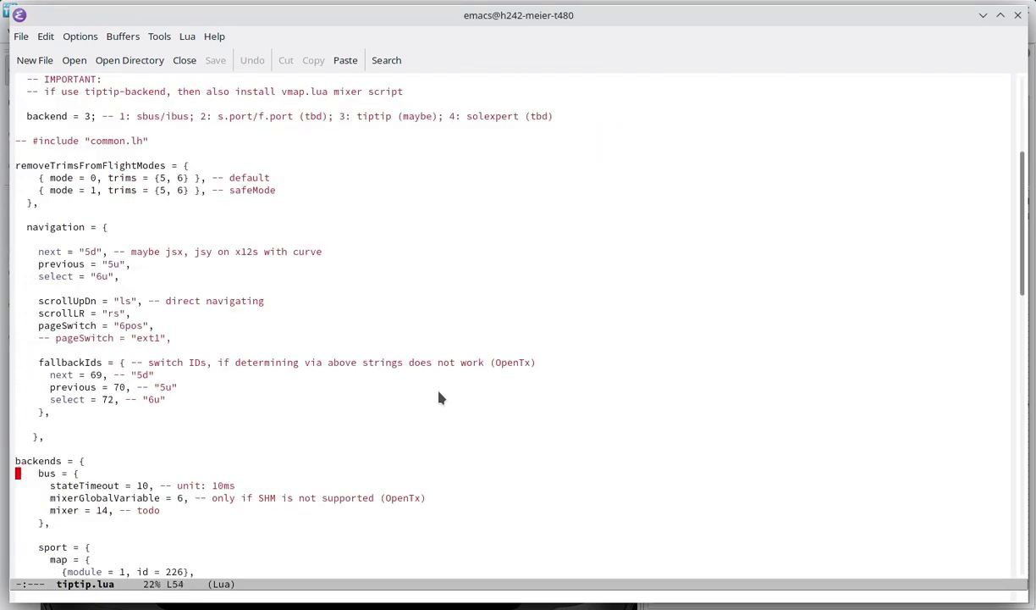
pyautogui.press('Down')
pyautogui.press('Down')
pyautogui.press('Down')
pyautogui.press('Down')
pyautogui.press('Down')
pyautogui.press('Down')
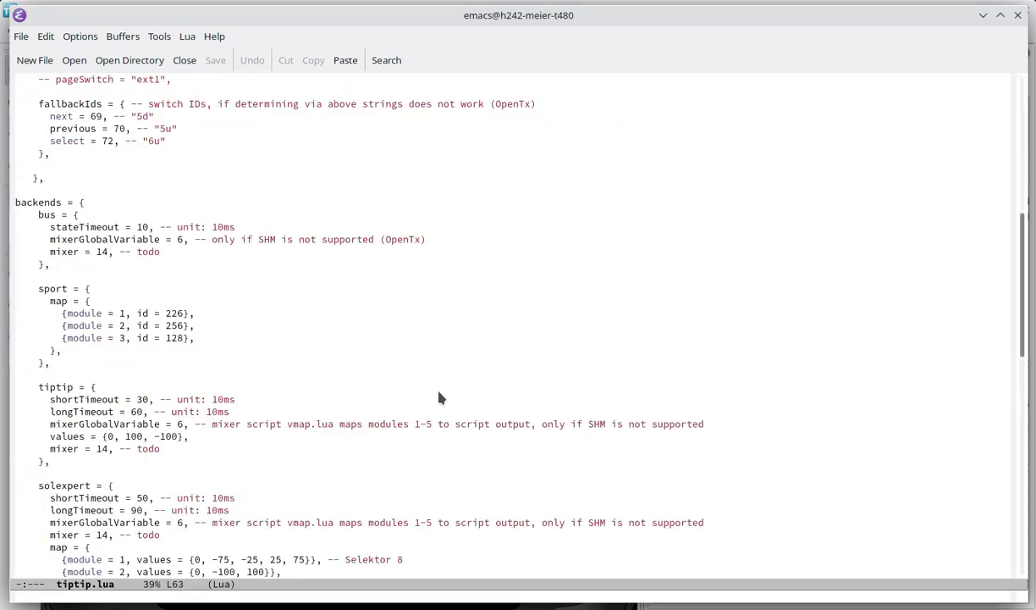
pyautogui.press('Down')
pyautogui.press('Down')
pyautogui.press('Down')
pyautogui.press('Down')
pyautogui.moveTo(147, 369)
pyautogui.mouseDown()
pyautogui.moveTo(47, 389)
pyautogui.moveTo(36, 447)
pyautogui.moveTo(119, 471)
pyautogui.moveTo(190, 427)
pyautogui.moveTo(186, 391)
pyautogui.moveTo(166, 385)
pyautogui.mouseUp()
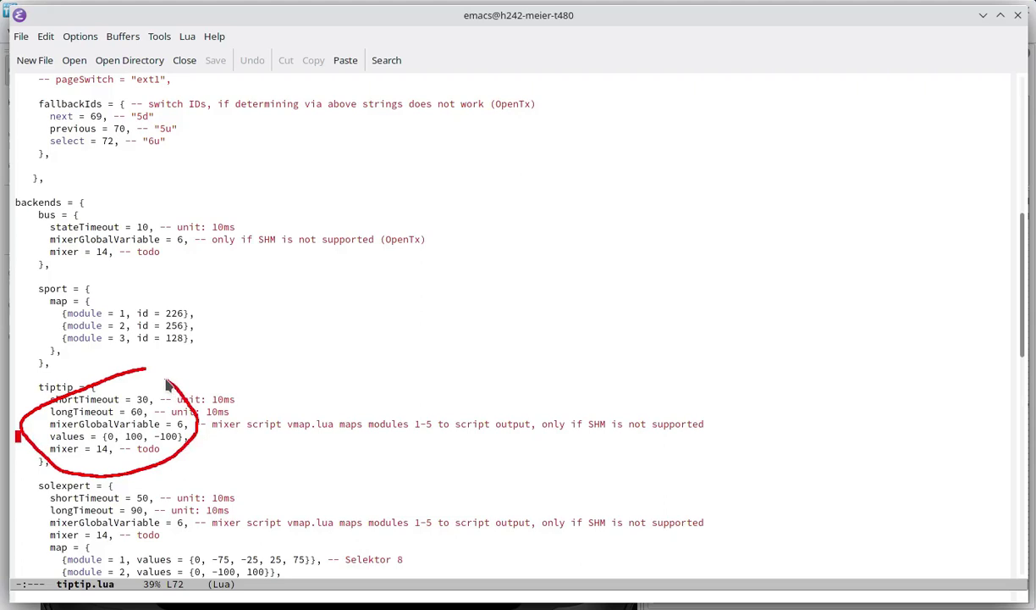
pyautogui.moveTo(150, 389)
pyautogui.mouseDown()
pyautogui.moveTo(127, 396)
pyautogui.moveTo(118, 420)
pyautogui.moveTo(155, 432)
pyautogui.moveTo(157, 391)
pyautogui.mouseUp()
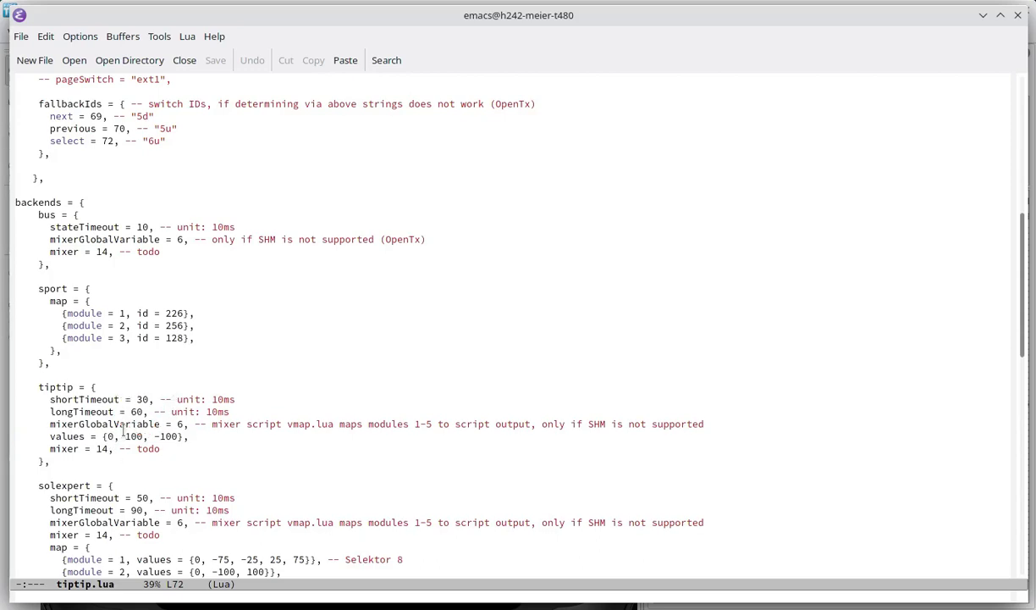
pyautogui.moveTo(123, 431)
pyautogui.mouseDown()
pyautogui.moveTo(97, 437)
pyautogui.moveTo(120, 463)
pyautogui.moveTo(175, 462)
pyautogui.moveTo(195, 441)
pyautogui.moveTo(161, 423)
pyautogui.moveTo(127, 430)
pyautogui.mouseUp()
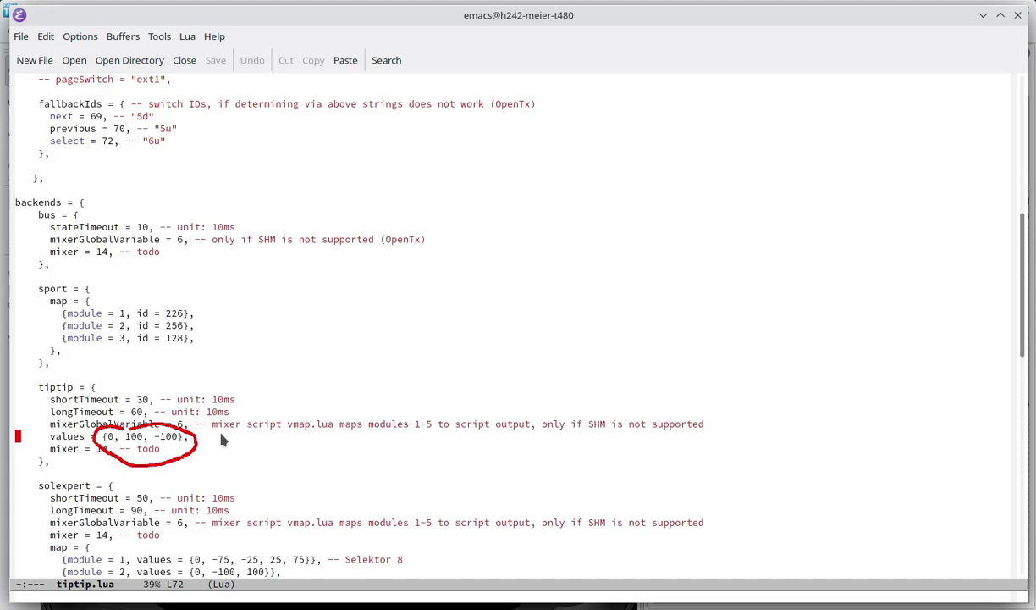
pyautogui.press('Escape')
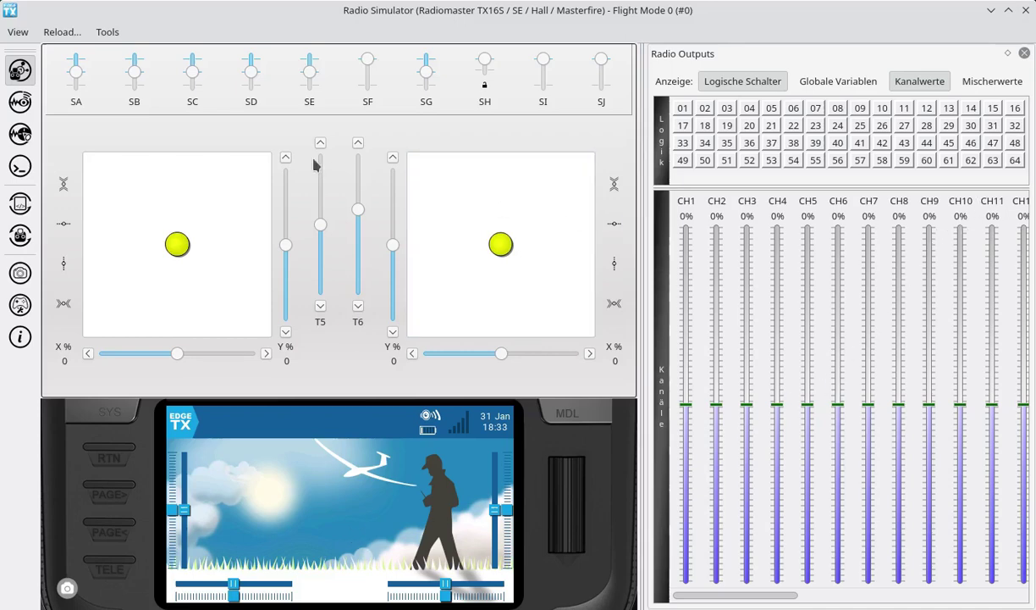
# Nudge trim T6 down and observe the CH10 value in the channel outputs
pyautogui.moveTo(359, 275)
pyautogui.mouseDown()
pyautogui.moveTo(354, 330)
pyautogui.moveTo(370, 300)
pyautogui.mouseUp()
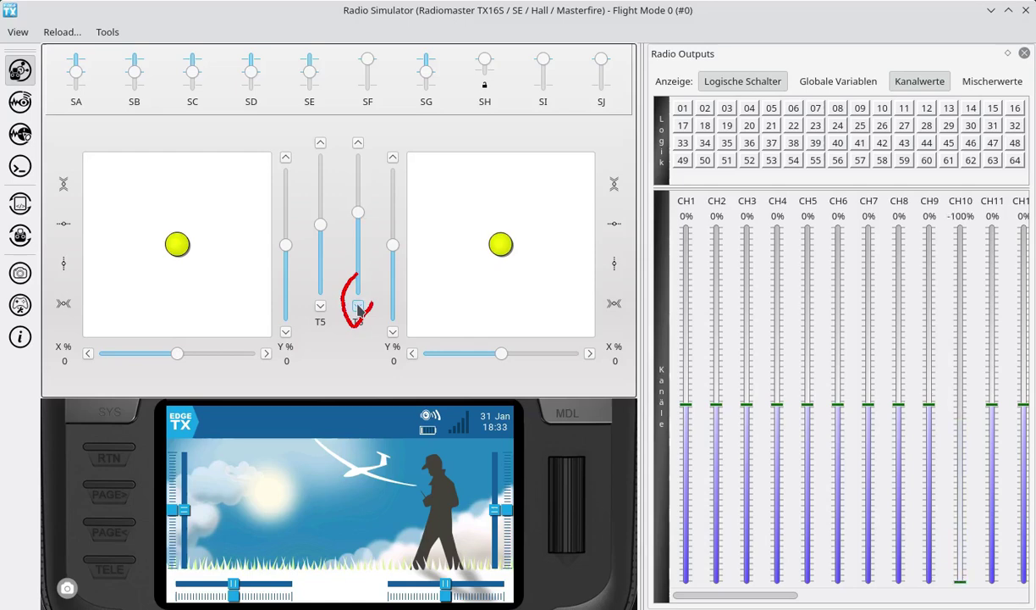
pyautogui.moveTo(963, 198)
pyautogui.mouseDown()
pyautogui.moveTo(950, 203)
pyautogui.moveTo(967, 206)
pyautogui.mouseUp()
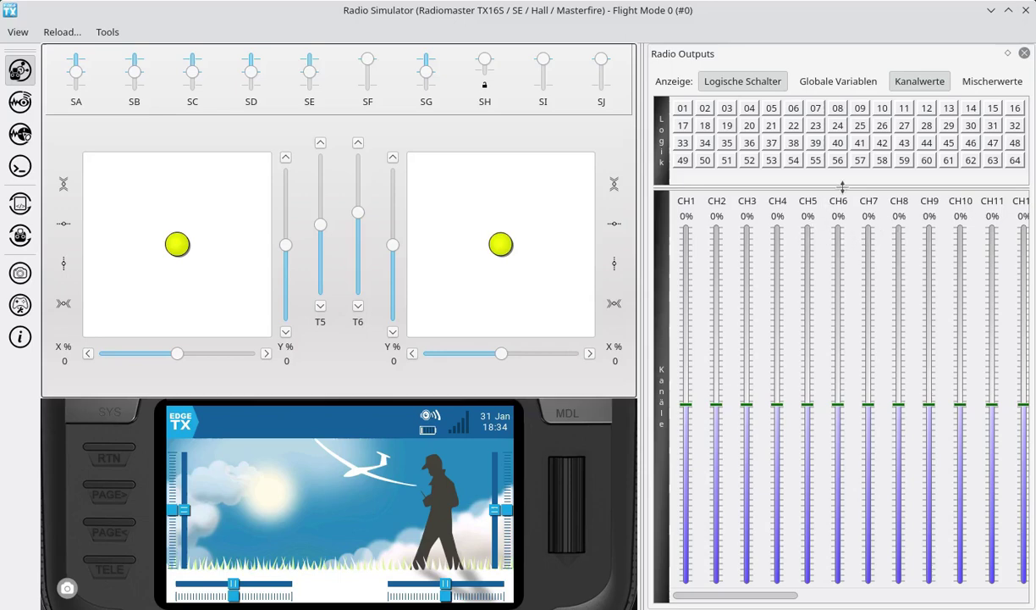
pyautogui.moveTo(838, 186)
pyautogui.mouseDown()
pyautogui.moveTo(806, 185)
pyautogui.moveTo(790, 211)
pyautogui.moveTo(823, 220)
pyautogui.moveTo(856, 202)
pyautogui.moveTo(836, 187)
pyautogui.mouseUp()
# In the model's LUA scripts, assign the vmap script to slot LUA1
pyautogui.click(552, 418)
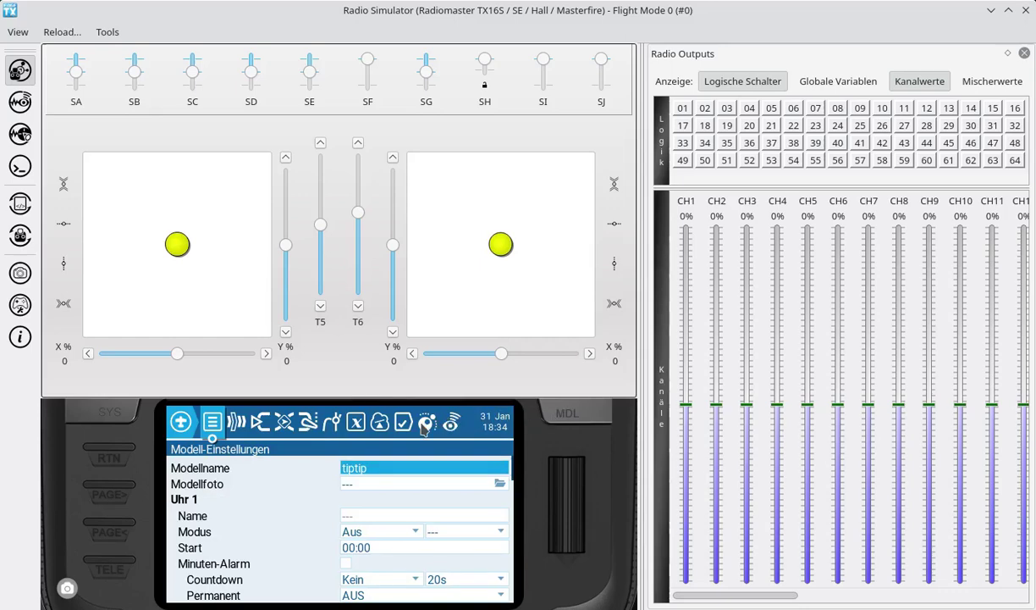
pyautogui.moveTo(419, 395)
pyautogui.mouseDown()
pyautogui.moveTo(391, 411)
pyautogui.moveTo(428, 432)
pyautogui.moveTo(449, 409)
pyautogui.mouseUp()
pyautogui.click(428, 424)
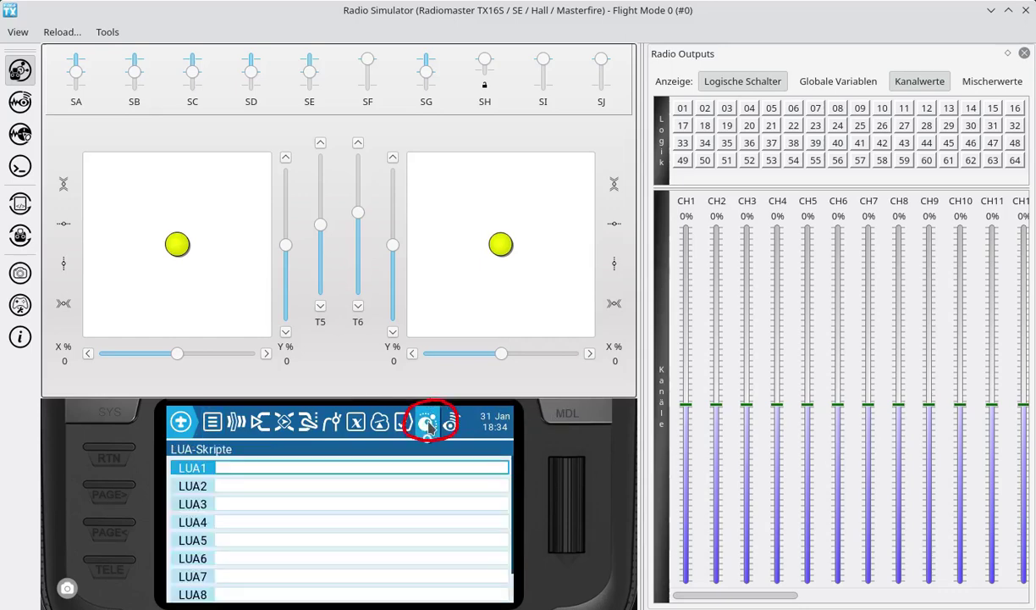
pyautogui.click(284, 471)
pyautogui.click(290, 506)
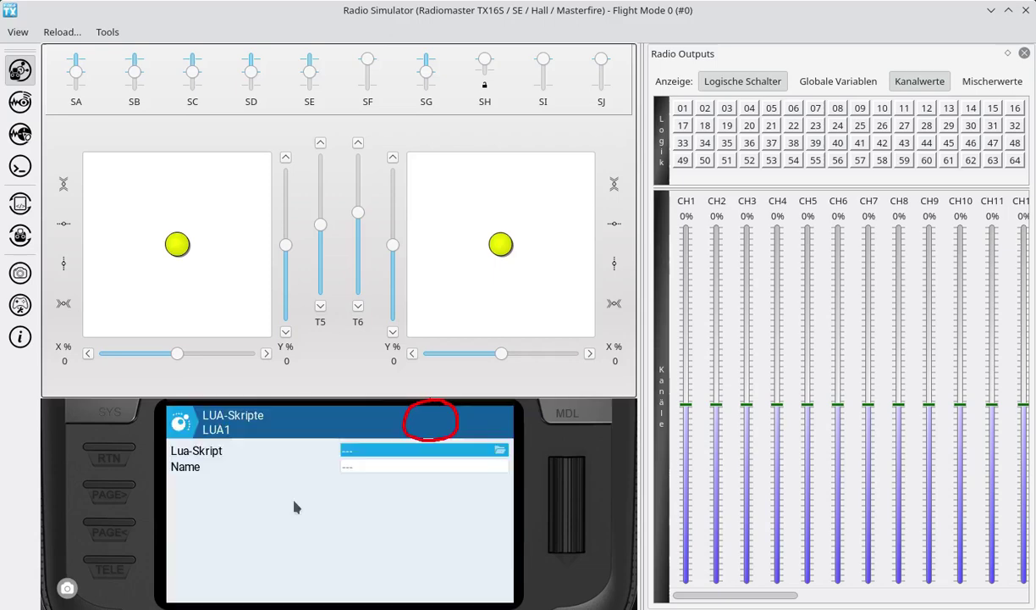
pyautogui.click(353, 453)
pyautogui.scroll(-8, 355, 454)
pyautogui.scroll(1, 356, 454)
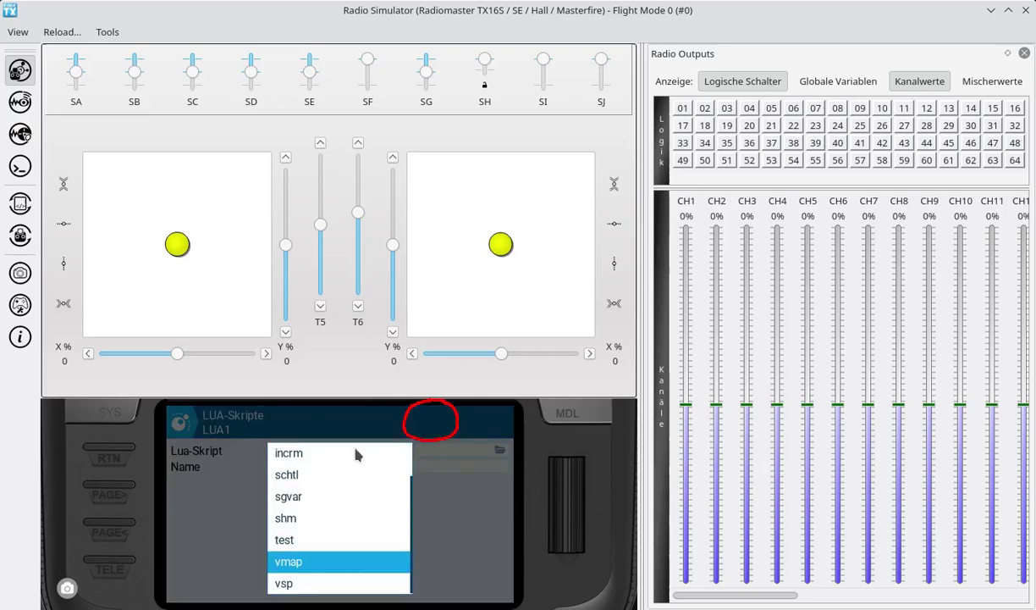
pyautogui.click(301, 563)
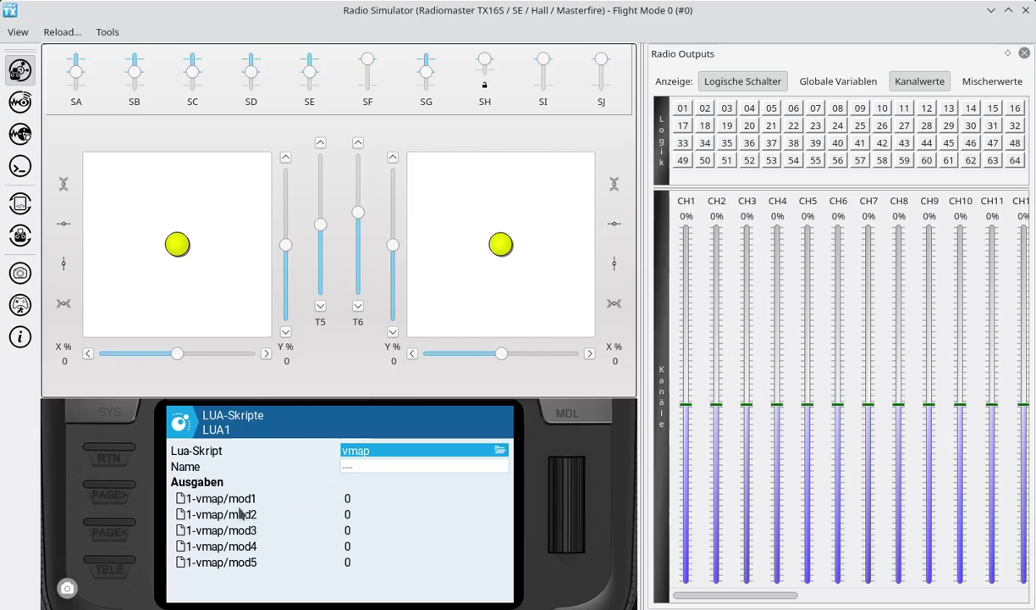
# Examine the script outputs mod1 to mod5 that vmap provides in LUA1
pyautogui.moveTo(244, 481)
pyautogui.mouseDown()
pyautogui.moveTo(218, 467)
pyautogui.moveTo(174, 507)
pyautogui.moveTo(217, 585)
pyautogui.moveTo(284, 552)
pyautogui.moveTo(263, 485)
pyautogui.mouseUp()
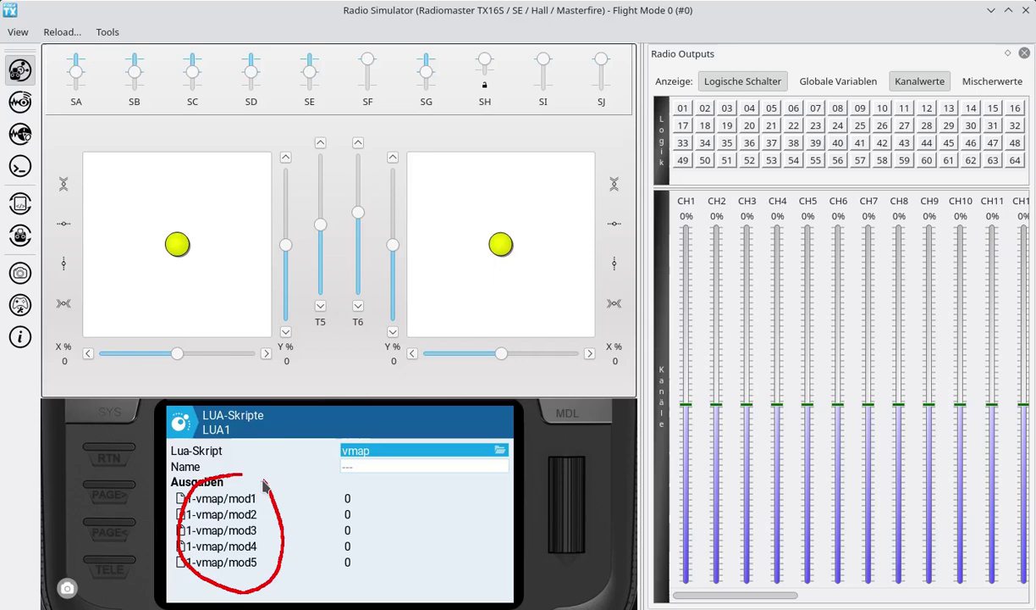
pyautogui.press('super+shift+F11')
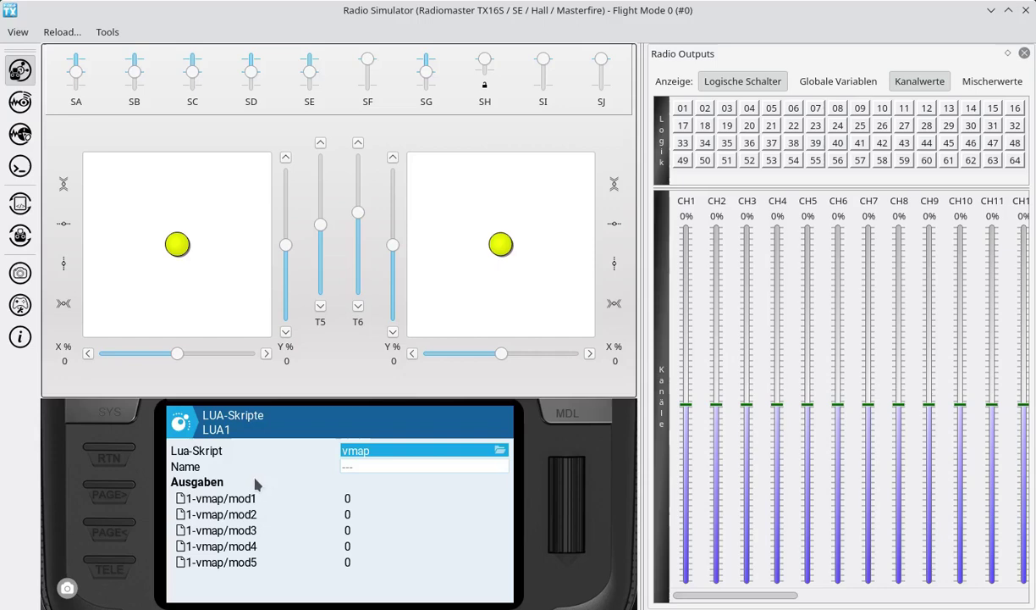
pyautogui.click(131, 451)
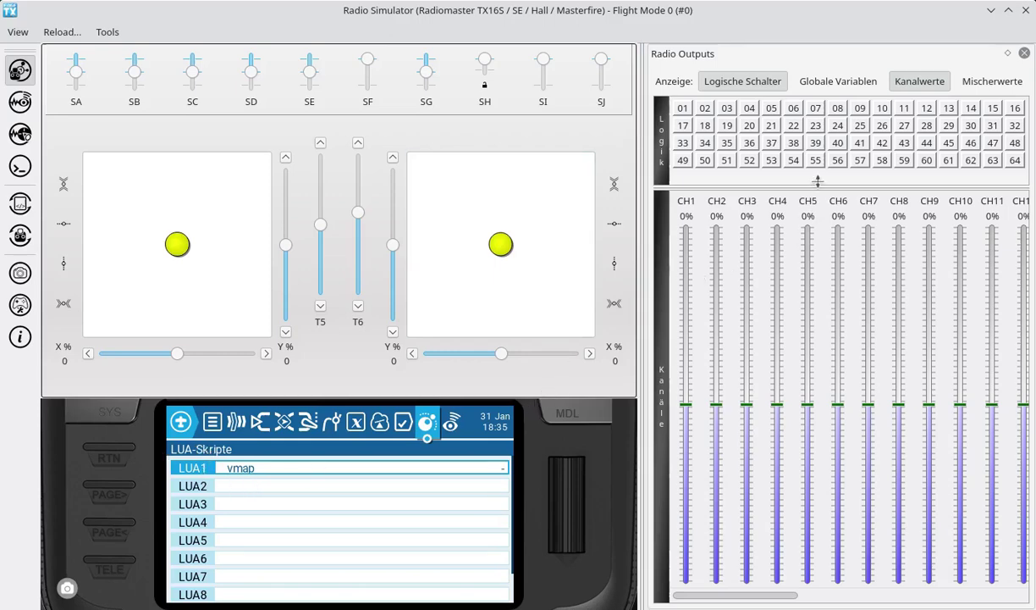
pyautogui.moveTo(814, 188)
pyautogui.mouseDown()
pyautogui.moveTo(787, 212)
pyautogui.moveTo(800, 225)
pyautogui.moveTo(825, 201)
pyautogui.moveTo(817, 182)
pyautogui.moveTo(840, 222)
pyautogui.moveTo(850, 208)
pyautogui.mouseUp()
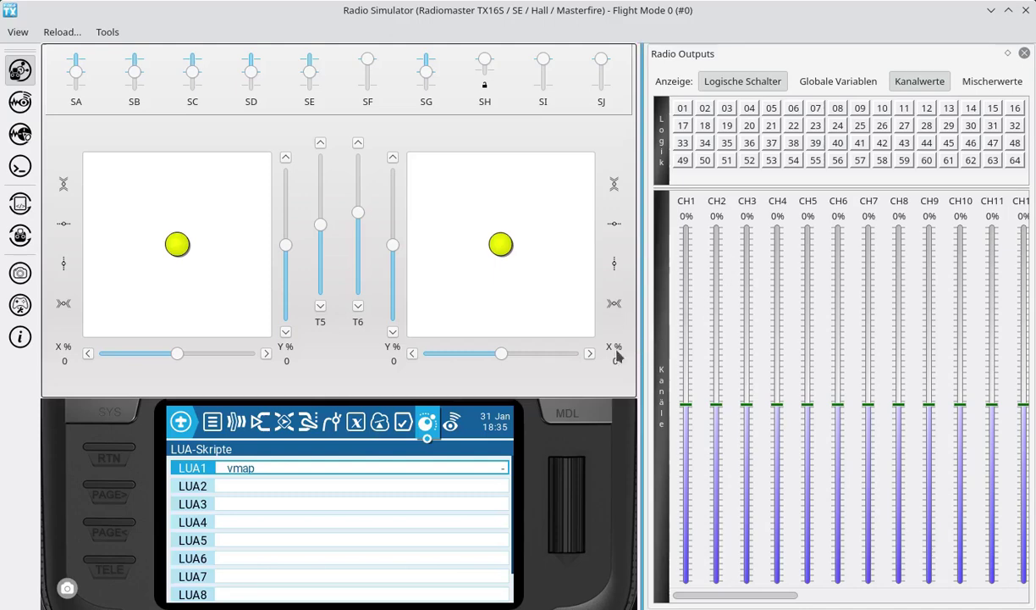
pyautogui.click(297, 475)
pyautogui.click(293, 505)
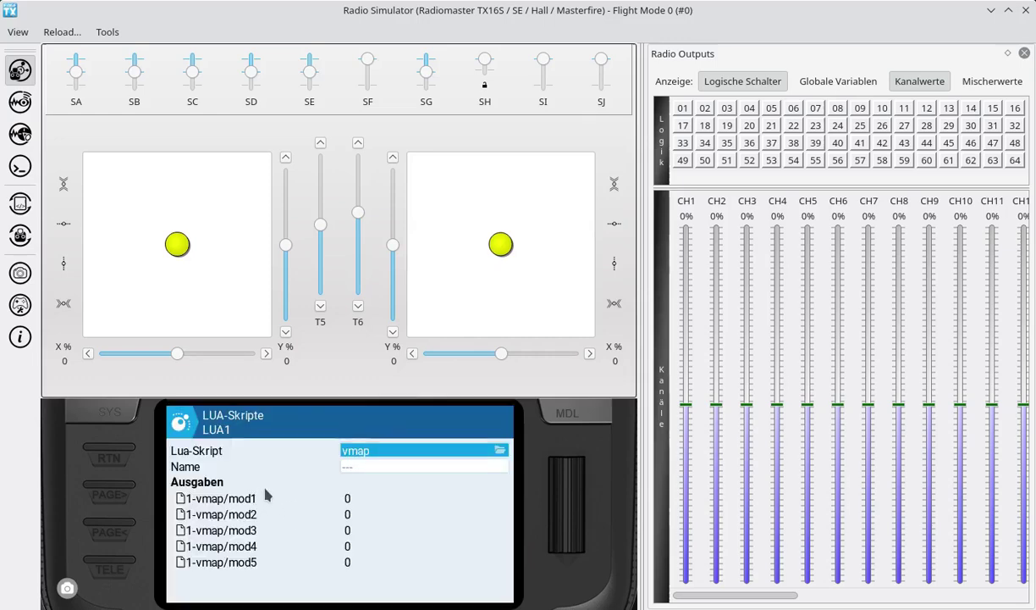
pyautogui.moveTo(254, 485)
pyautogui.mouseDown()
pyautogui.moveTo(227, 486)
pyautogui.moveTo(221, 502)
pyautogui.moveTo(263, 506)
pyautogui.moveTo(257, 488)
pyautogui.mouseUp()
pyautogui.moveTo(222, 489)
pyautogui.mouseDown()
pyautogui.moveTo(219, 501)
pyautogui.moveTo(252, 531)
pyautogui.moveTo(258, 511)
pyautogui.mouseUp()
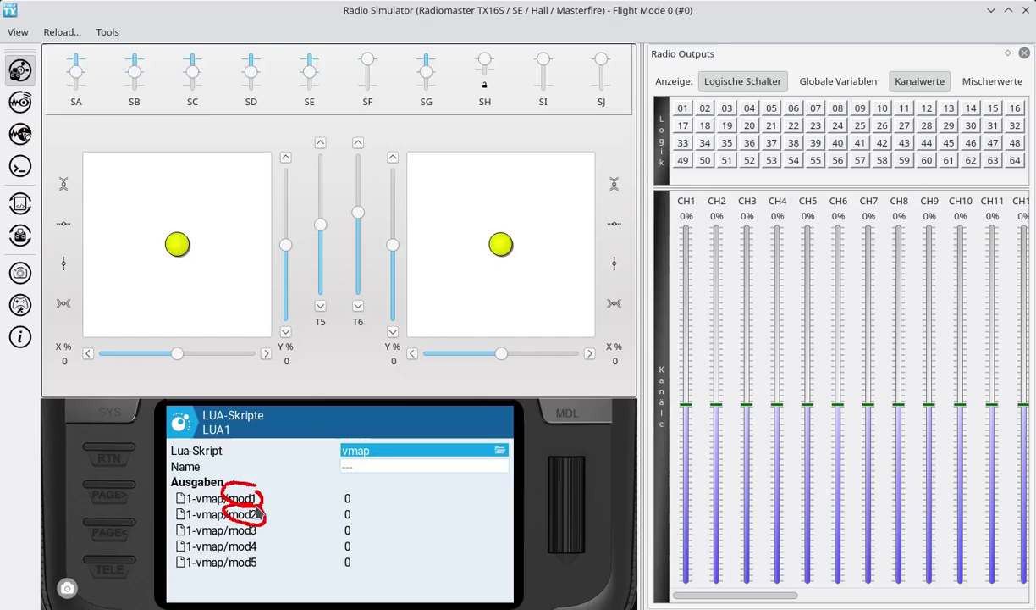
# Create a mix on CH5 and name it sw1
pyautogui.click(119, 434)
pyautogui.click(284, 427)
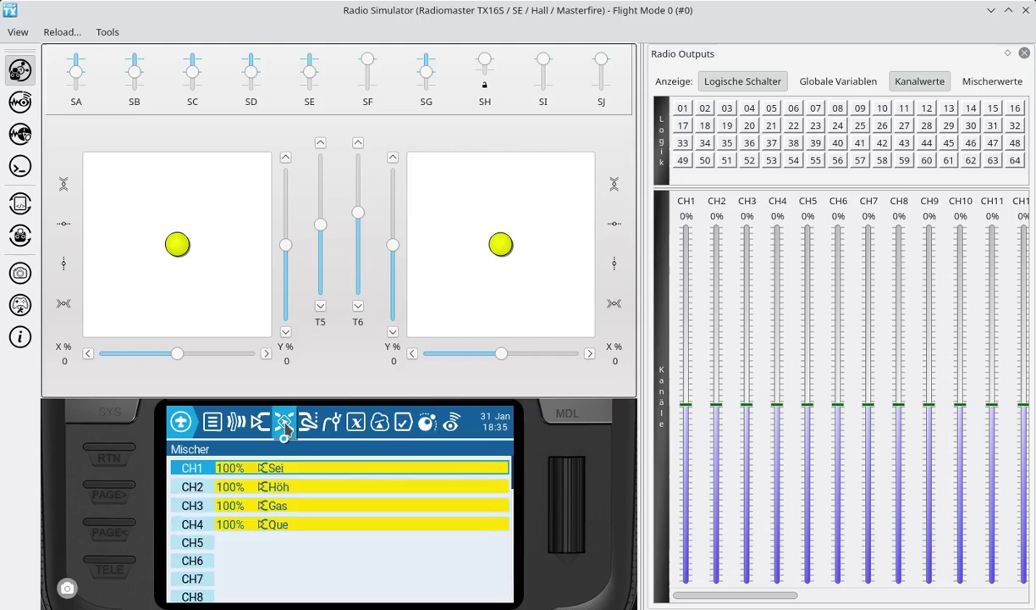
pyautogui.click(200, 546)
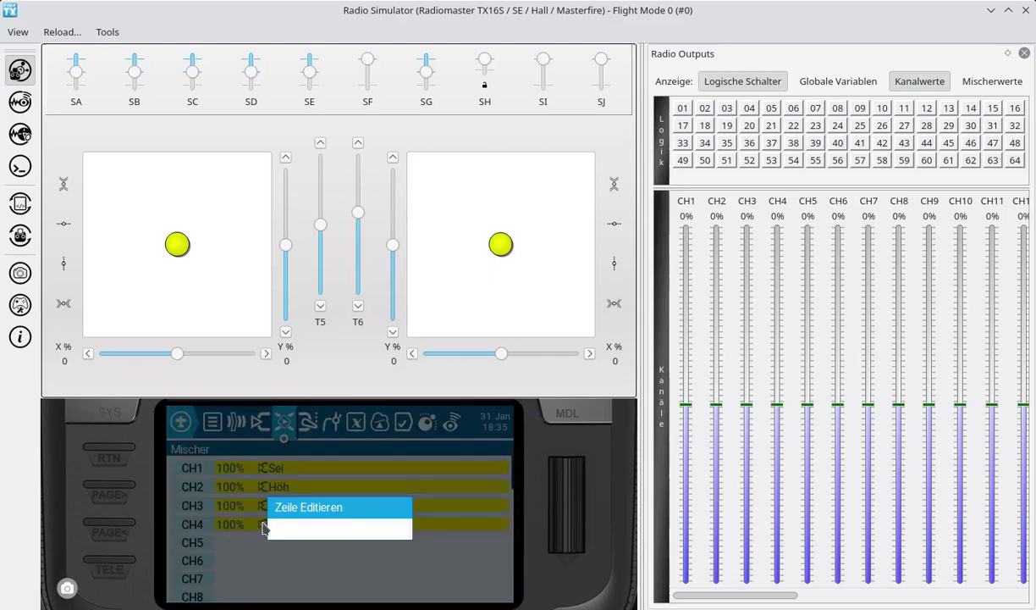
pyautogui.click(279, 506)
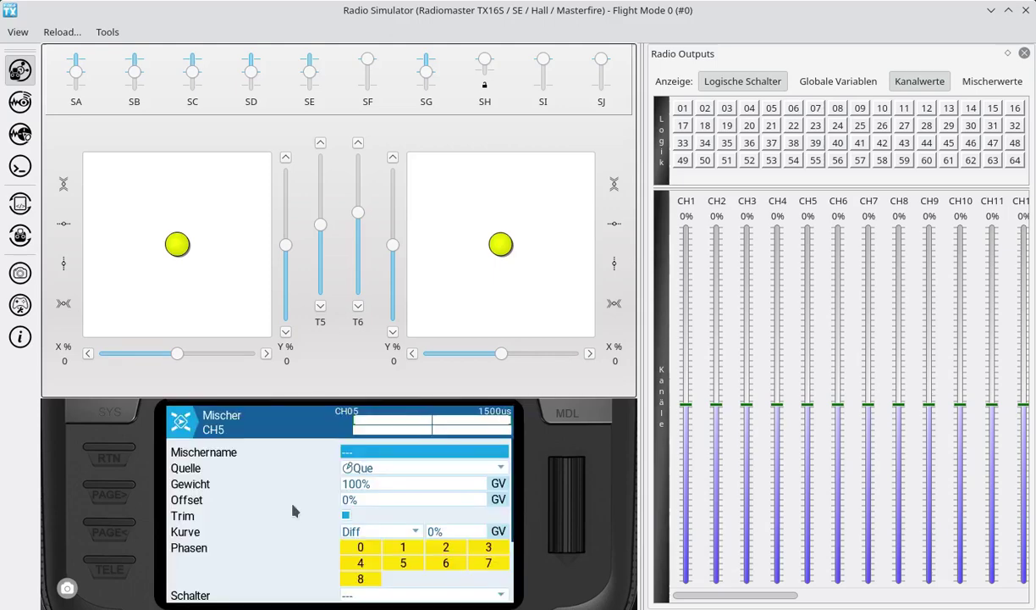
pyautogui.click(354, 453)
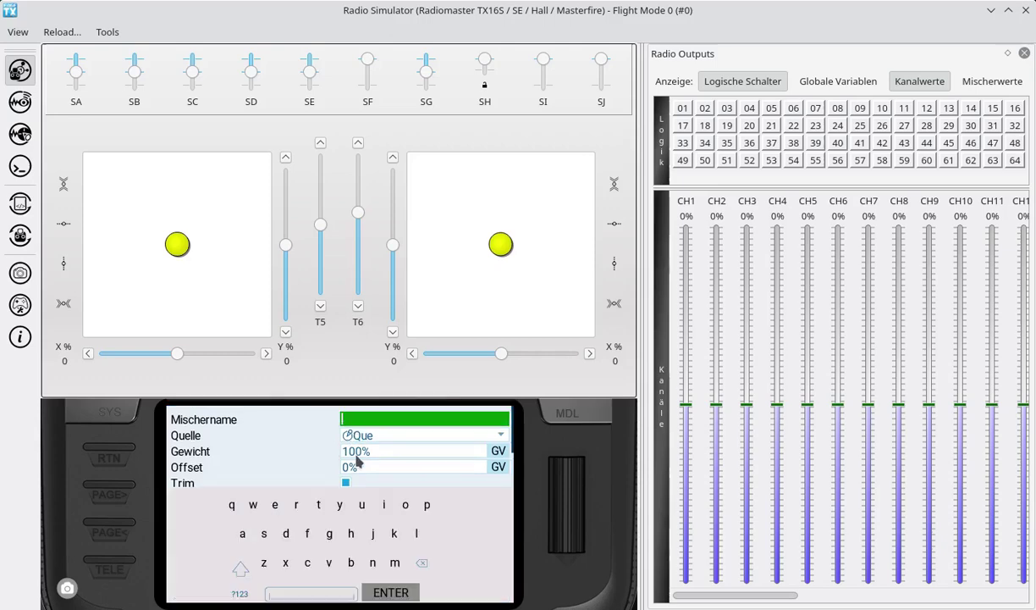
pyautogui.click(264, 534)
pyautogui.click(252, 504)
pyautogui.click(239, 593)
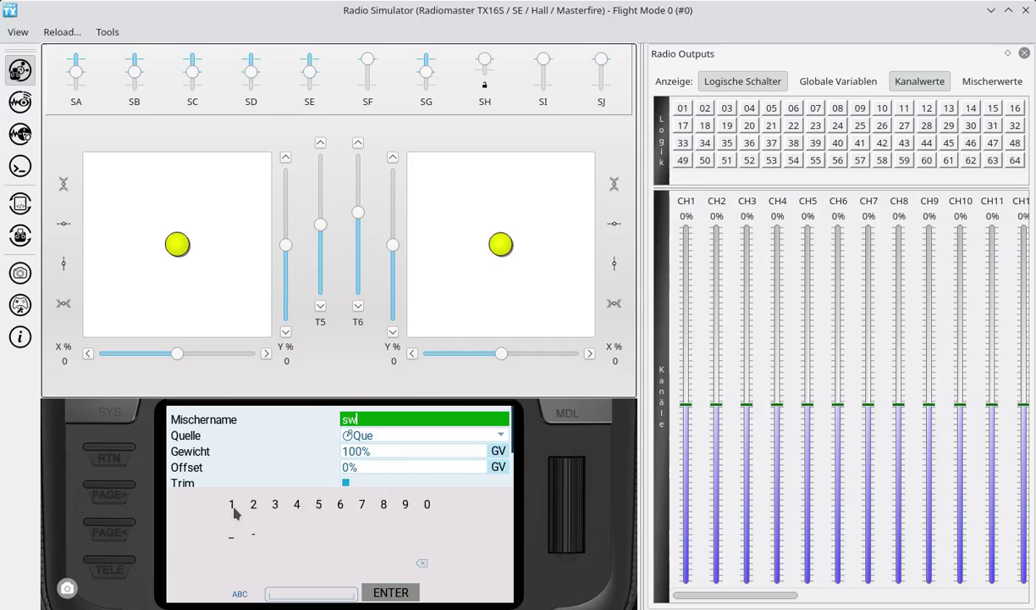
pyautogui.click(232, 505)
pyautogui.click(368, 591)
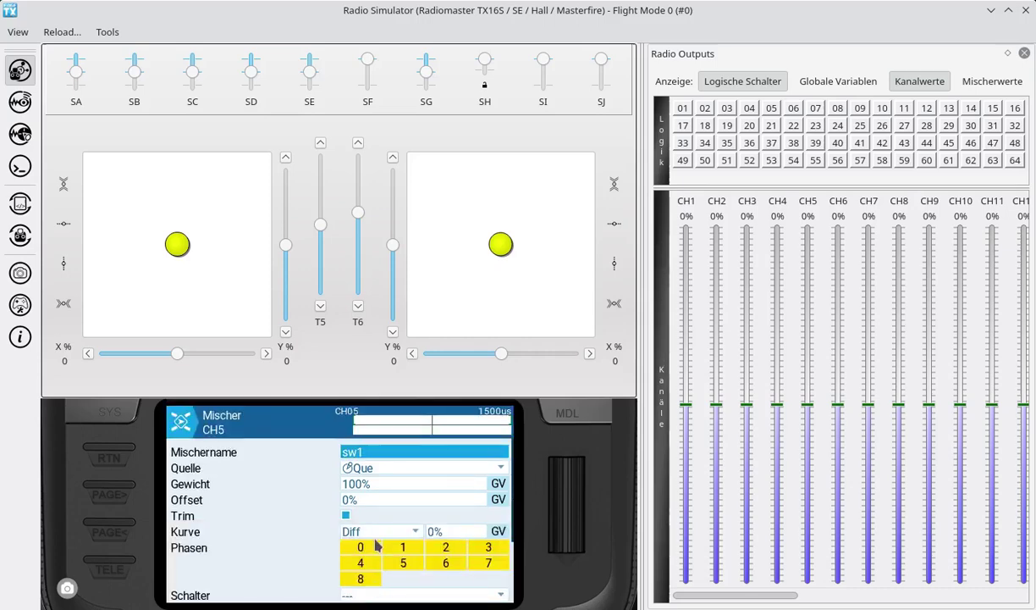
# Set the source of the CH5 mix to 1-vmap/mod1 and return to the mix list
pyautogui.click(369, 476)
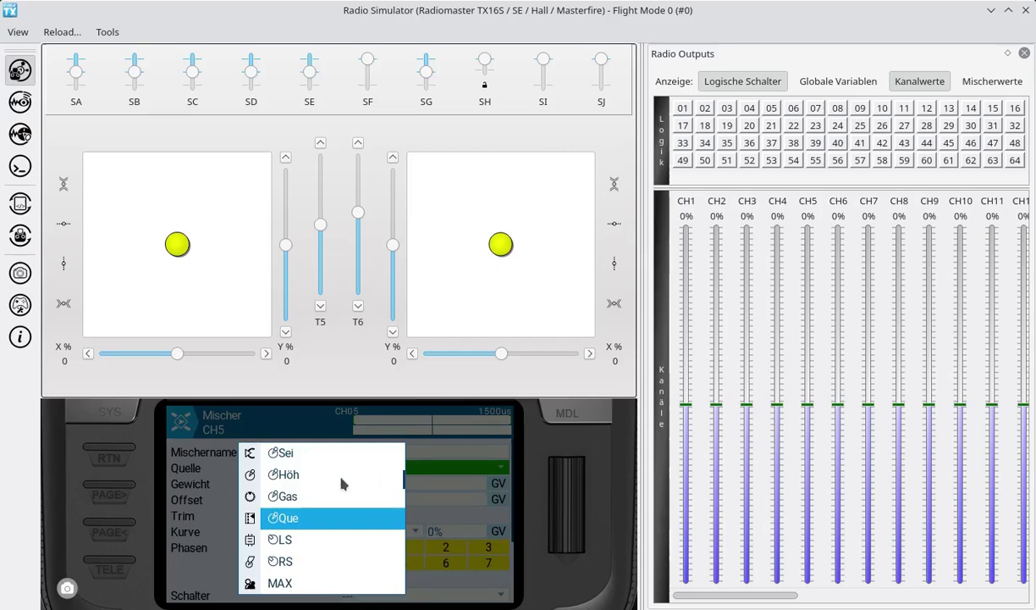
pyautogui.scroll(-10, 343, 484)
pyautogui.scroll(1, 343, 484)
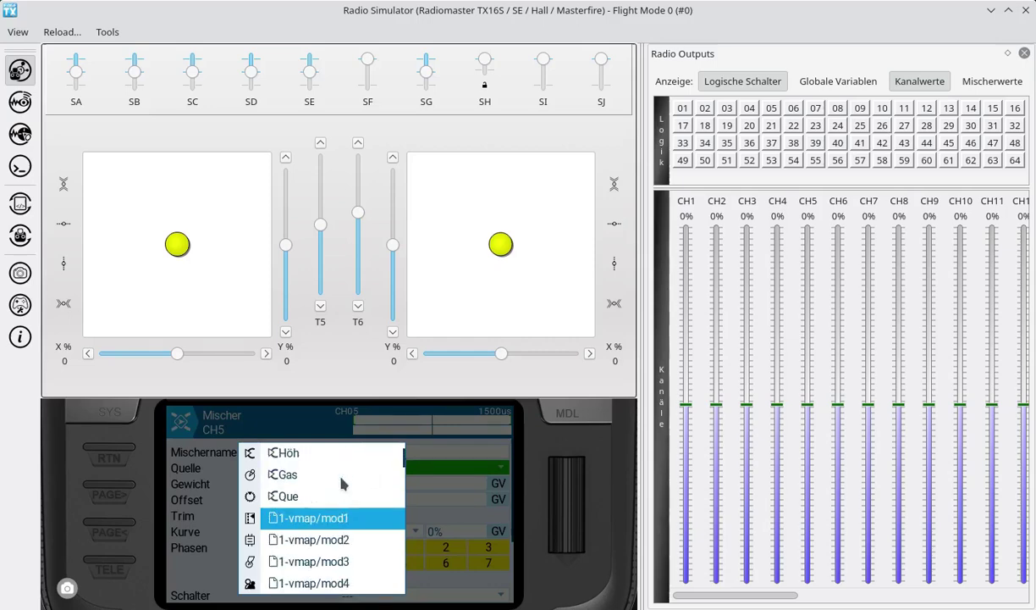
pyautogui.click(329, 523)
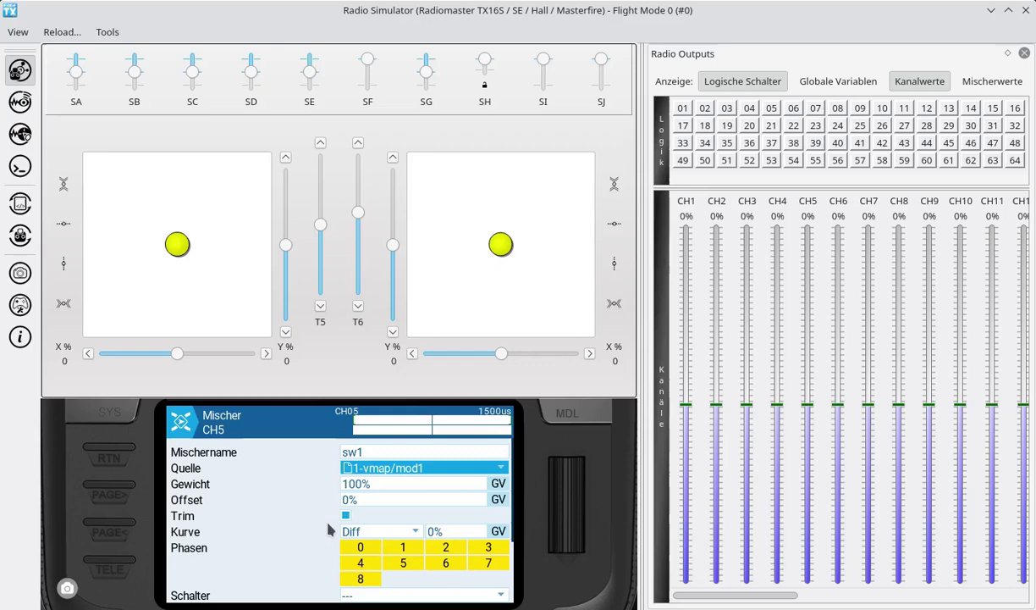
pyautogui.click(114, 456)
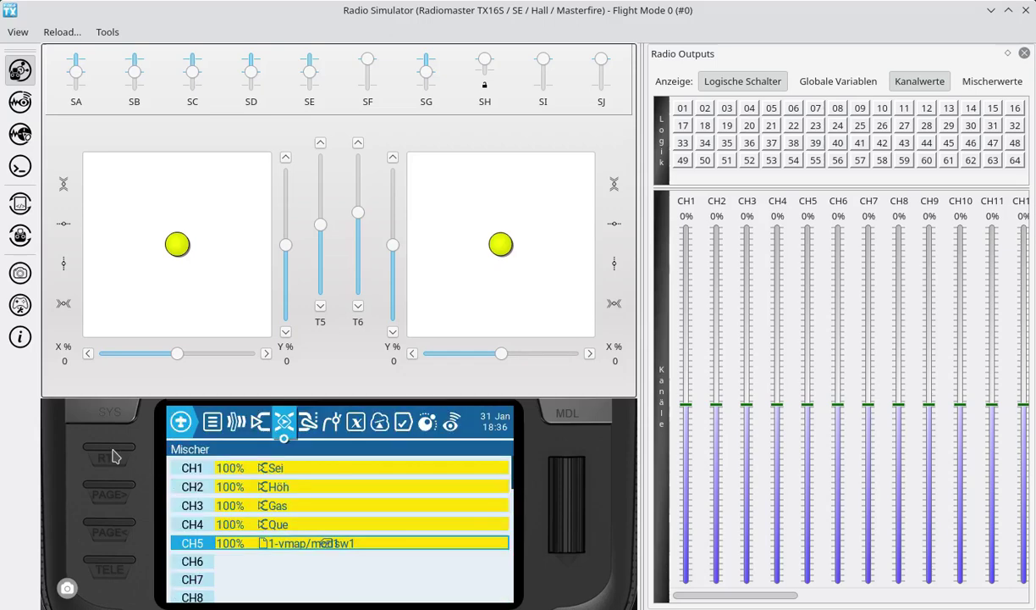
# Create a mix on CH6 and name it sw2
pyautogui.click(194, 561)
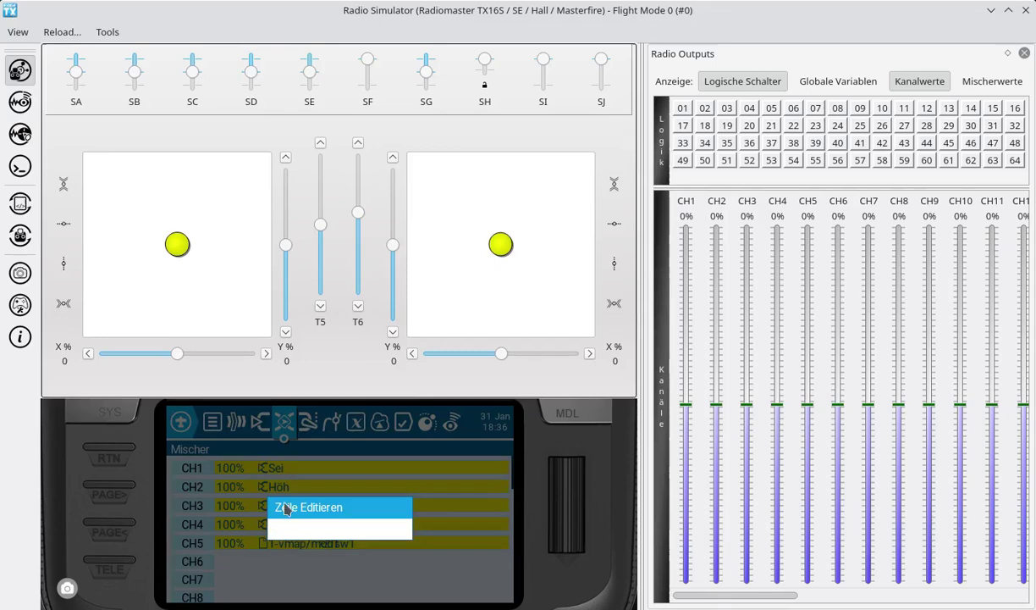
pyautogui.click(275, 438)
pyautogui.click(346, 447)
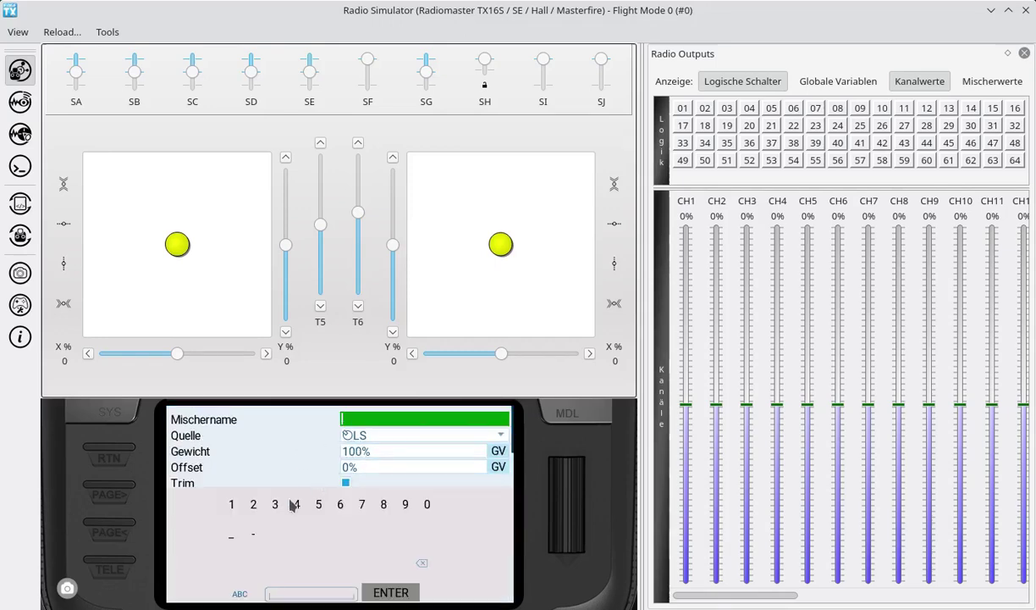
pyautogui.click(239, 594)
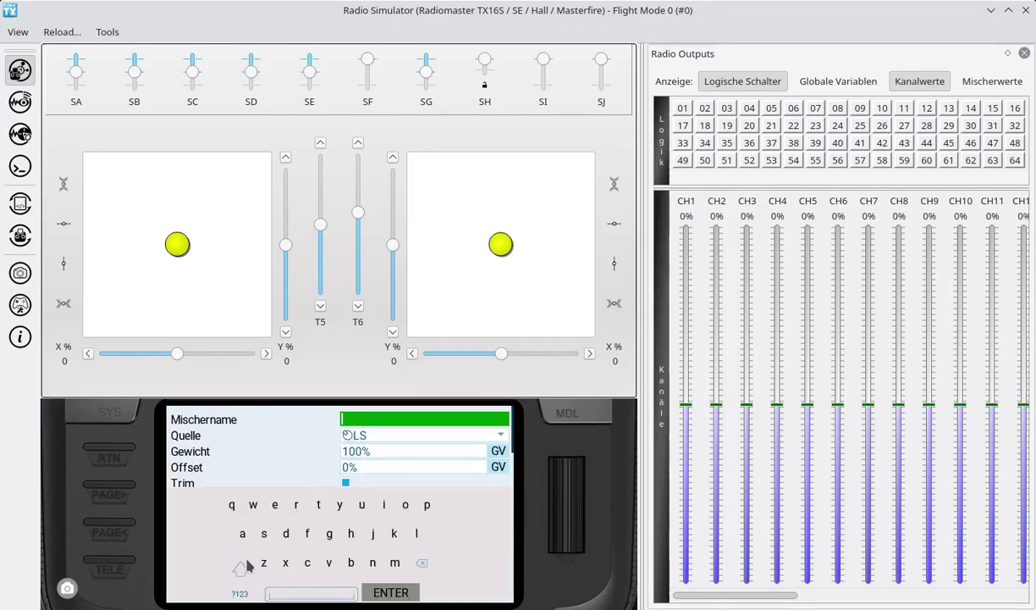
pyautogui.click(263, 533)
pyautogui.click(252, 505)
pyautogui.click(240, 594)
pyautogui.click(253, 504)
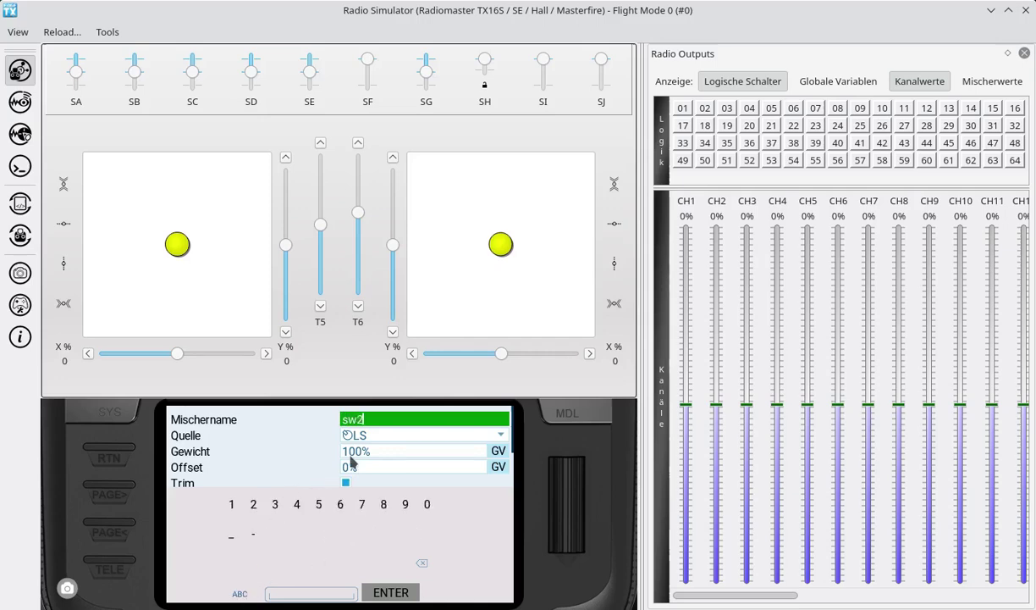
pyautogui.click(390, 590)
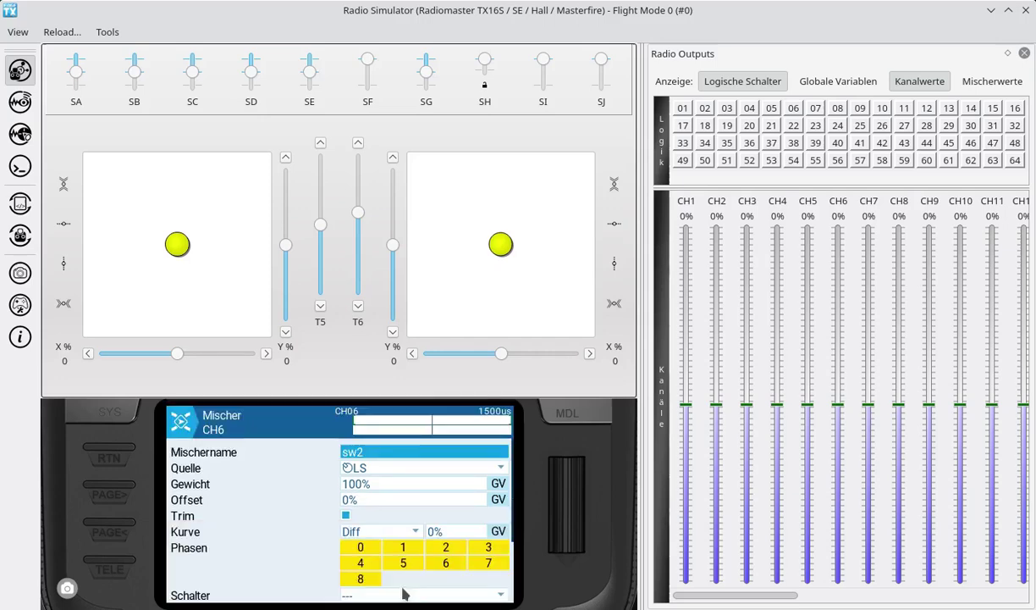
# Set the source of the CH6 mix to 1-vmap/mod2 and return to the mix list
pyautogui.click(370, 471)
pyautogui.scroll(5, 370, 478)
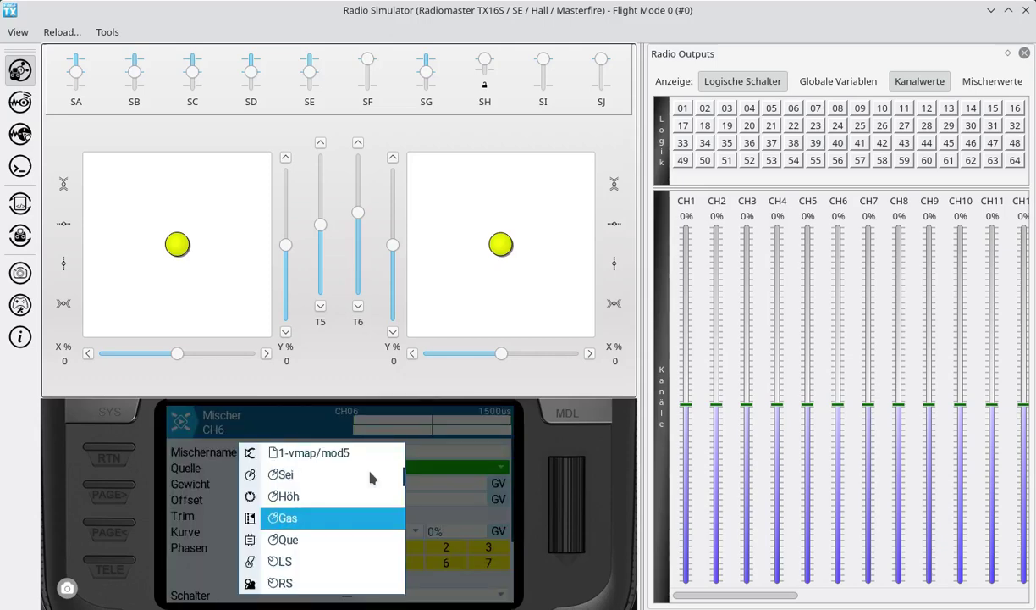
pyautogui.scroll(3, 370, 478)
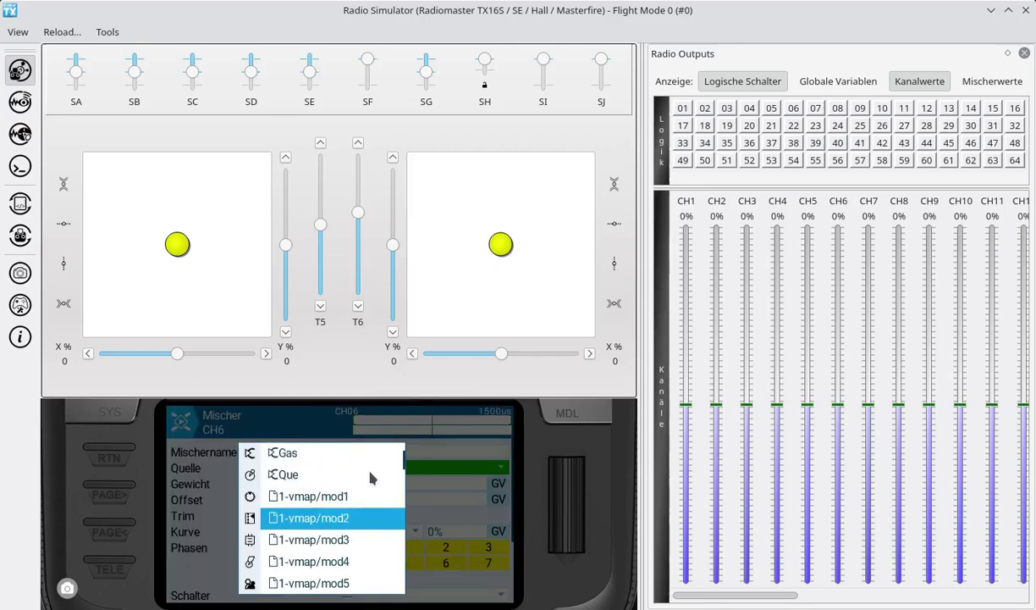
pyautogui.middleClick(370, 478)
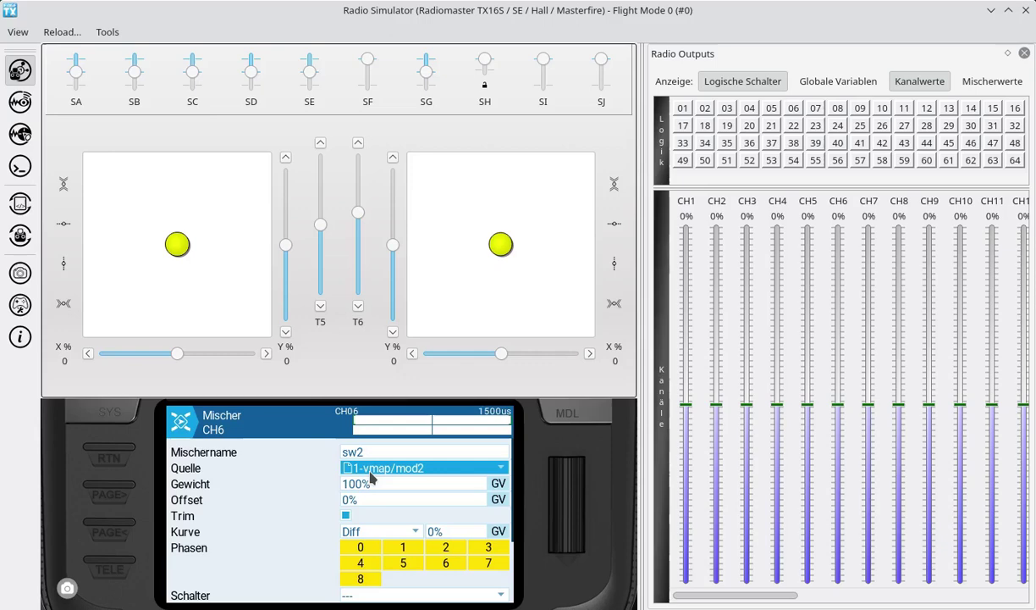
pyautogui.scroll(1, 113, 450)
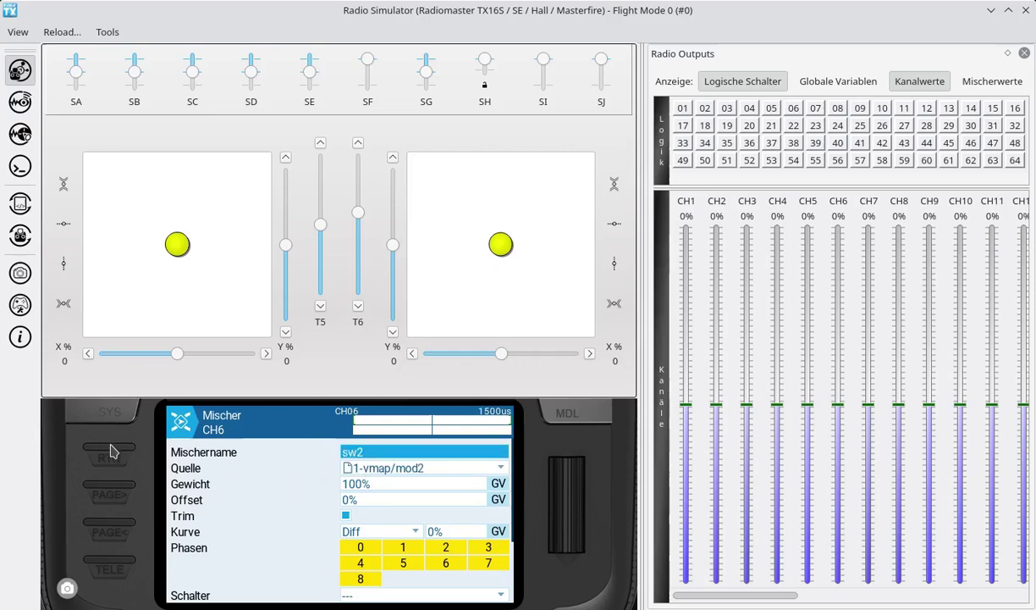
pyautogui.click(112, 451)
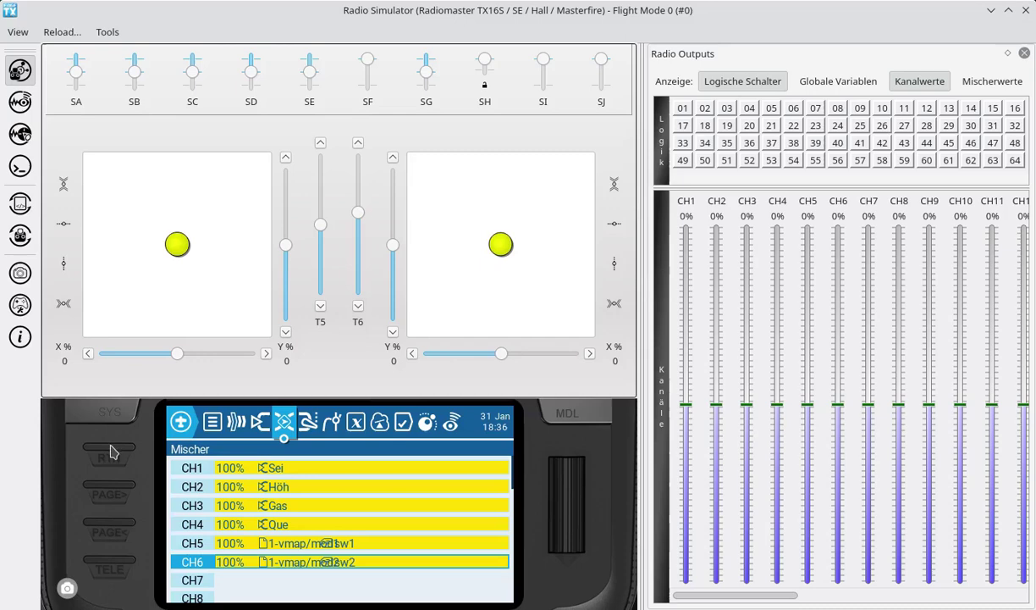
# Set the layout of Main view 1 to 1 x 1
pyautogui.click(112, 453)
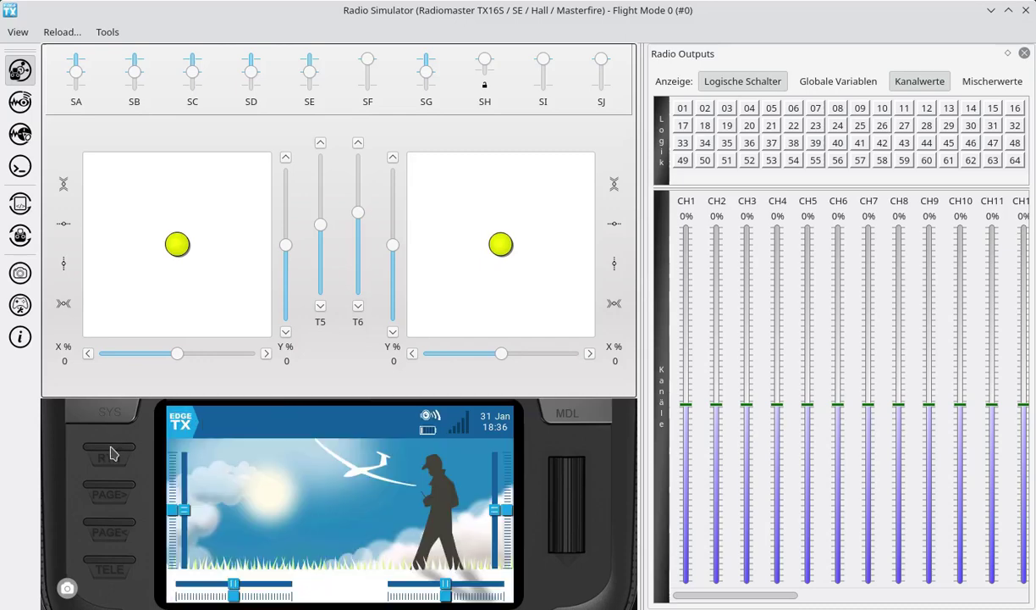
pyautogui.click(110, 560)
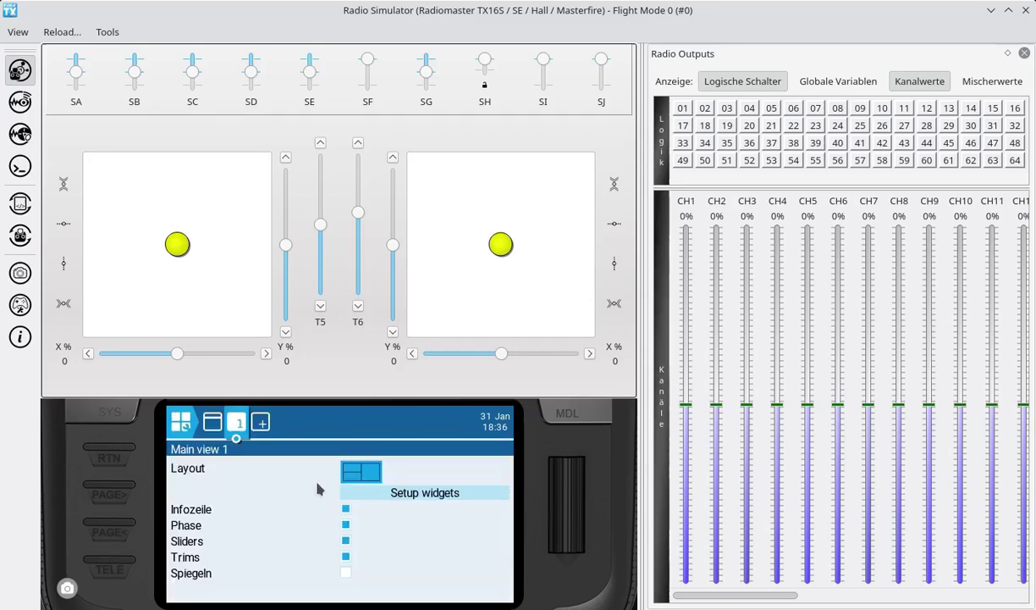
pyautogui.click(350, 479)
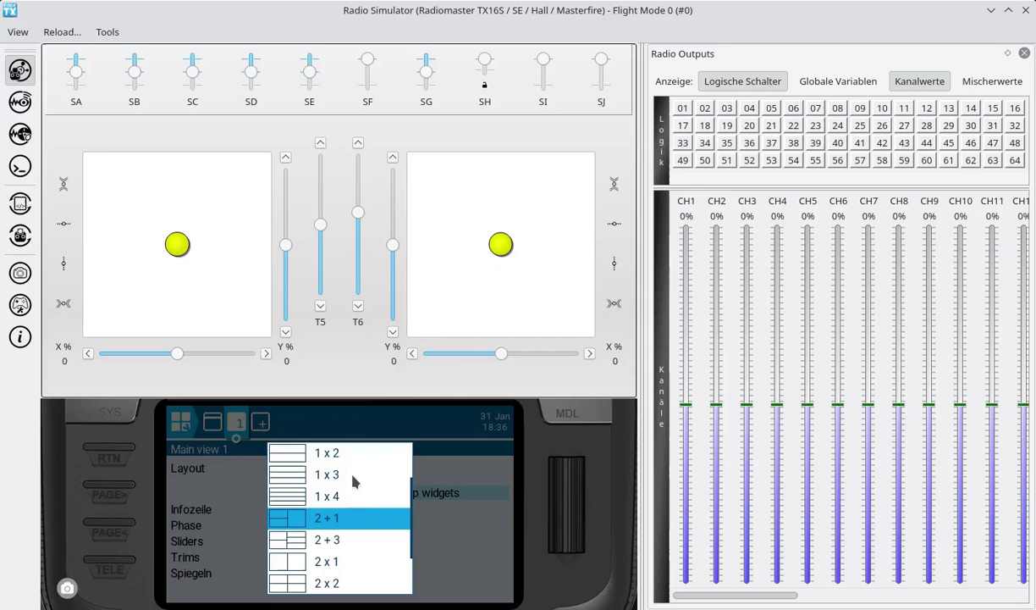
pyautogui.scroll(4, 353, 480)
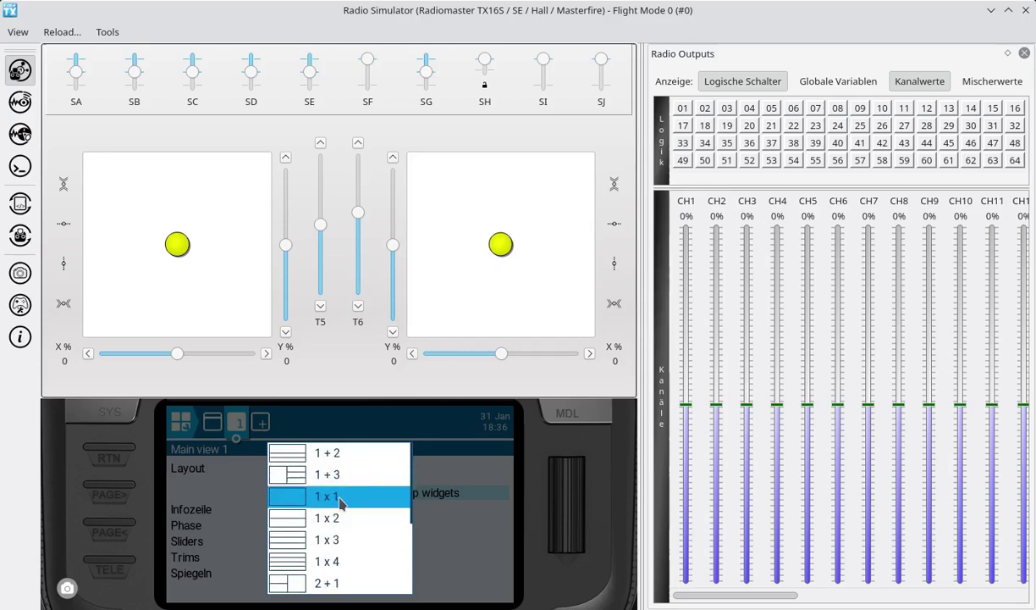
pyautogui.click(341, 503)
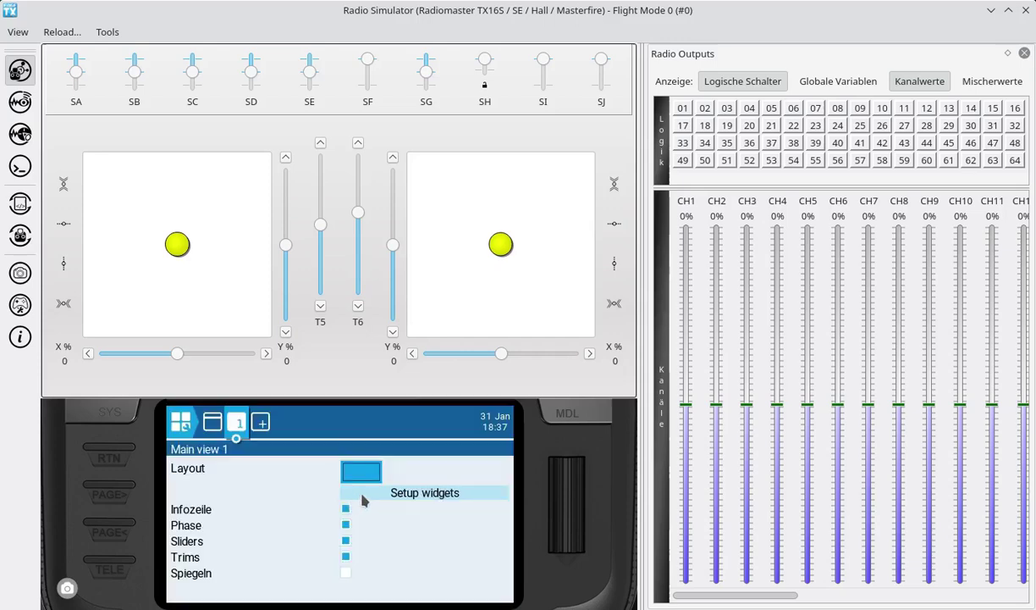
# Assign the EL_Gui widget to the single zone of Main view 1 and return to the main view
pyautogui.click(361, 495)
pyautogui.click(361, 500)
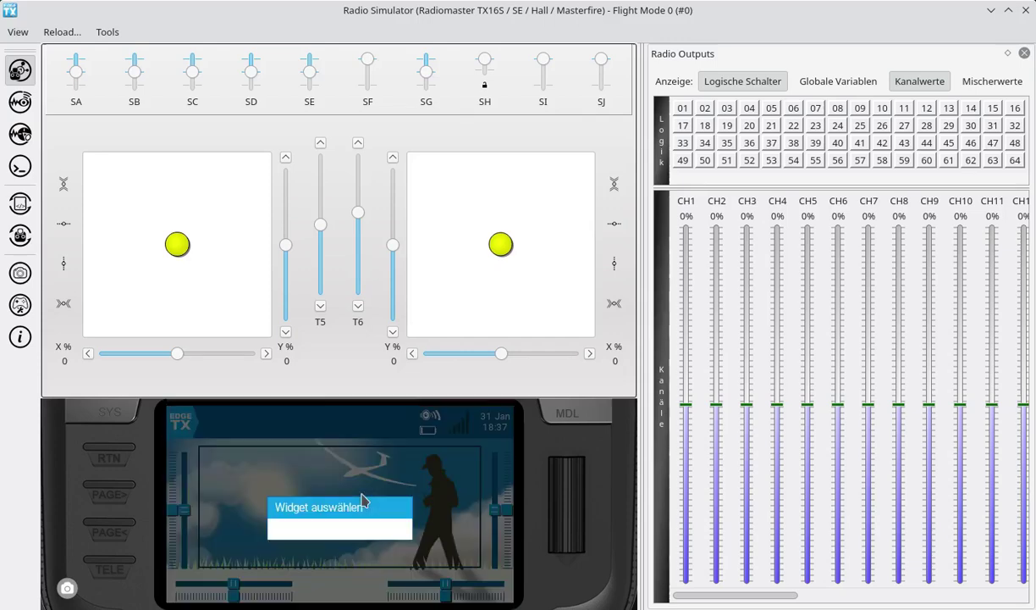
pyautogui.click(348, 501)
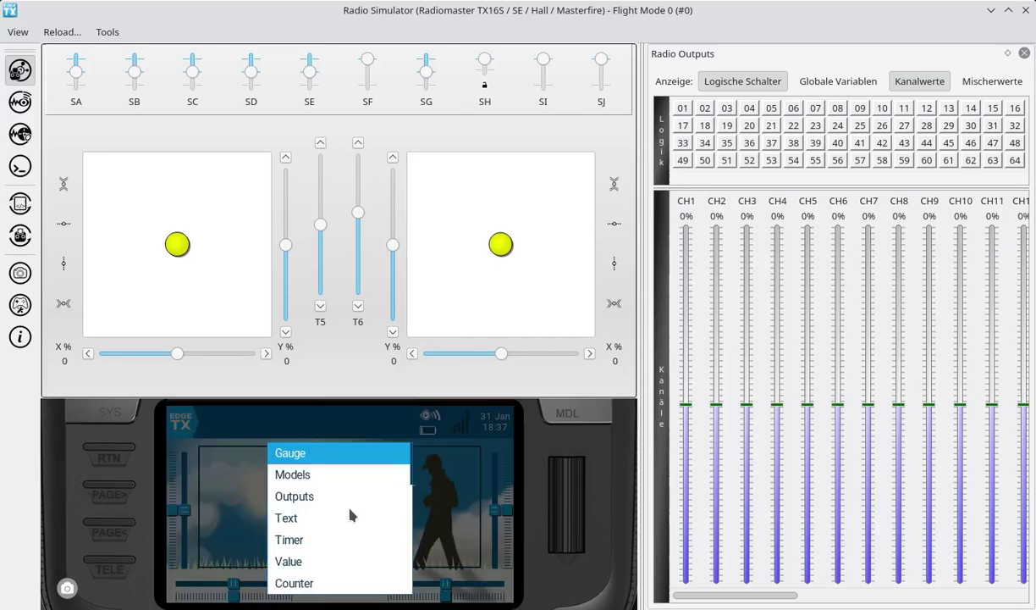
pyautogui.scroll(7, 351, 514)
pyautogui.scroll(1, 350, 514)
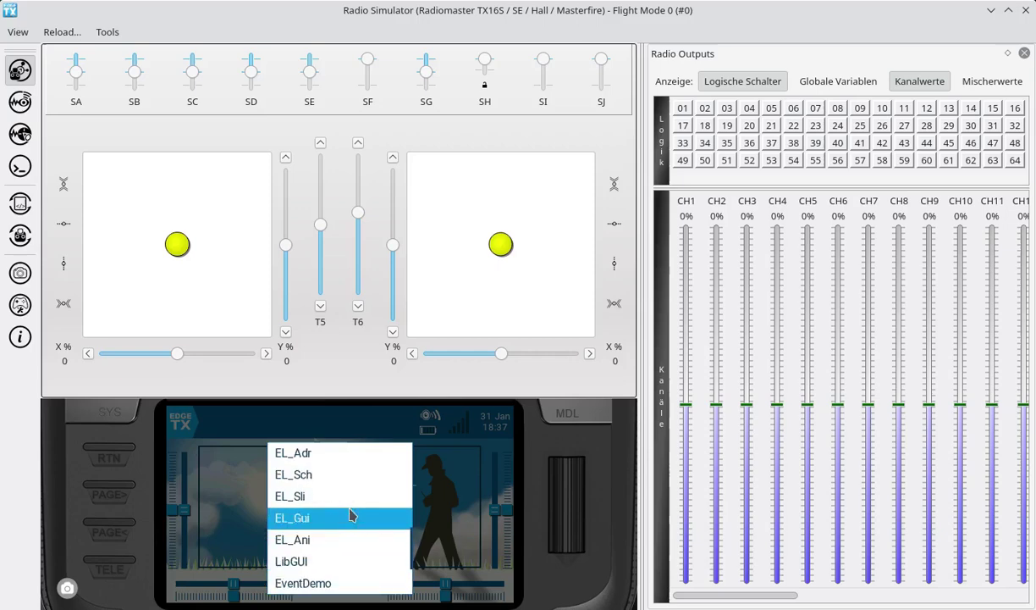
pyautogui.click(351, 514)
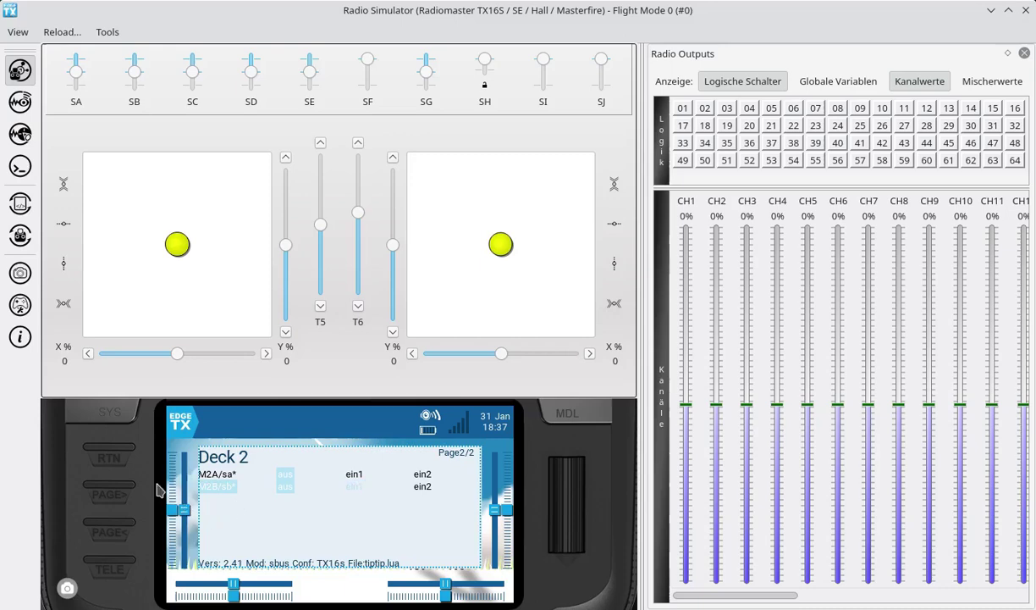
pyautogui.click(121, 458)
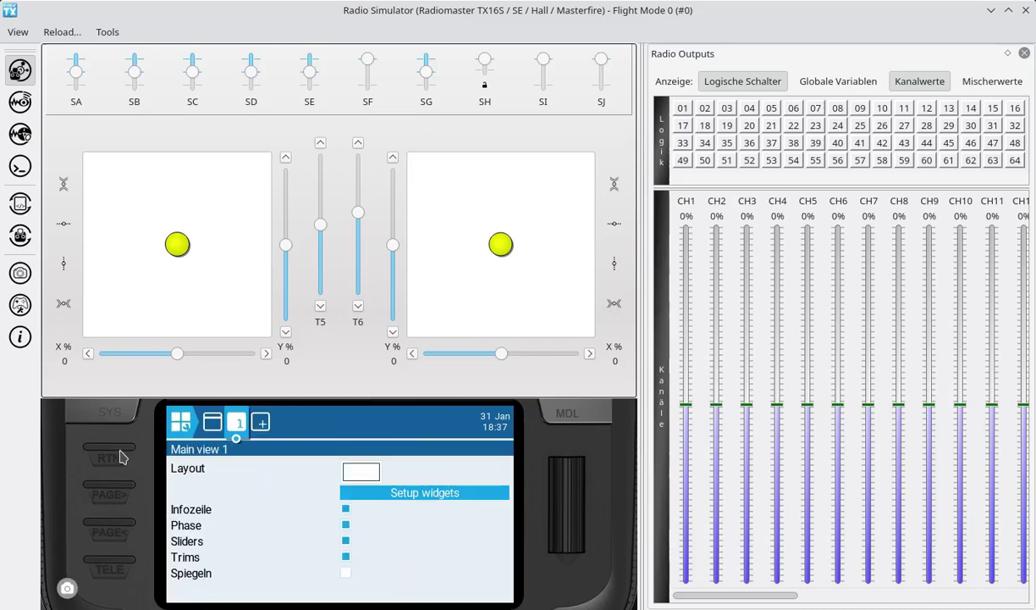
pyautogui.click(121, 457)
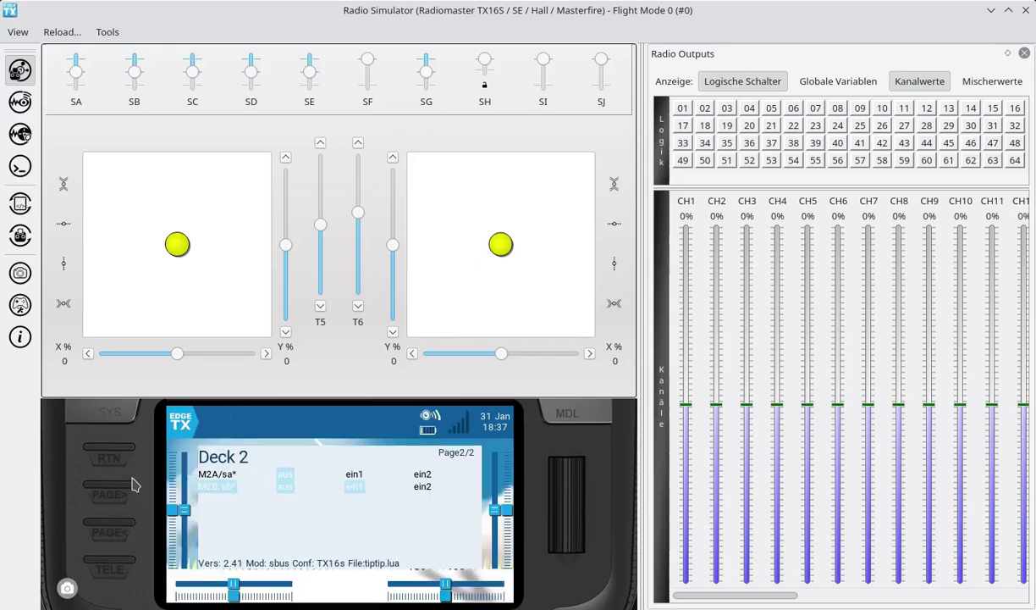
# Show the EL_Gui widget full screen, page from Deck 2 to Deck 1, and leave full screen
pyautogui.click(237, 514)
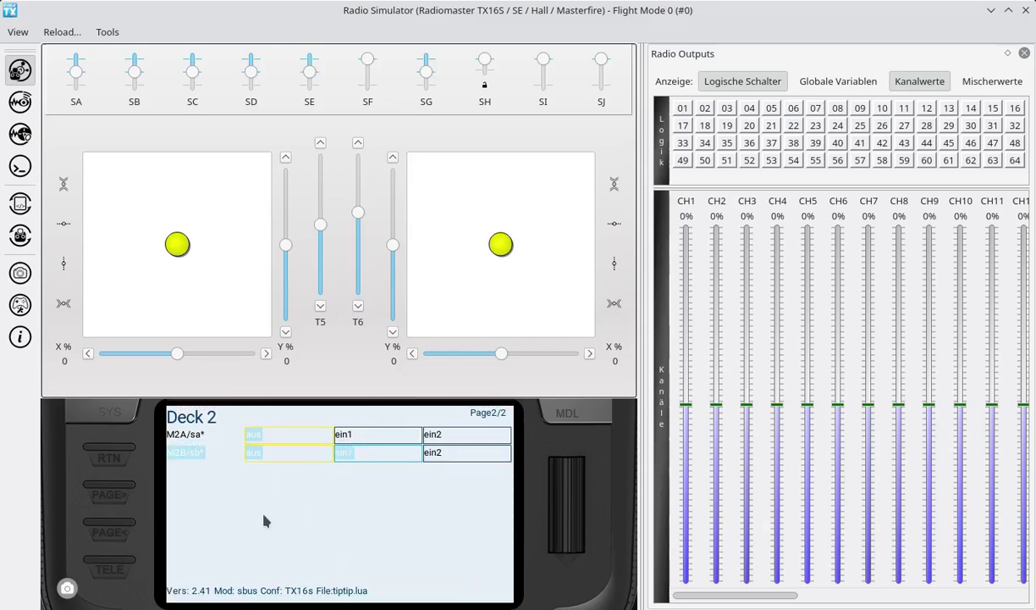
pyautogui.moveTo(263, 520); pyautogui.dragTo(392, 536)
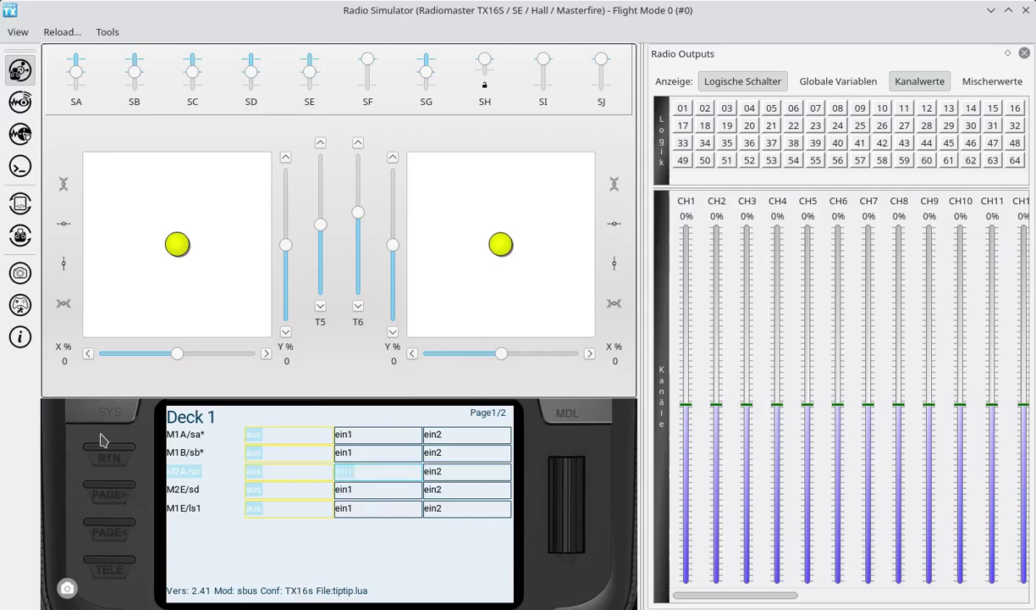
pyautogui.scroll(2, 101, 446)
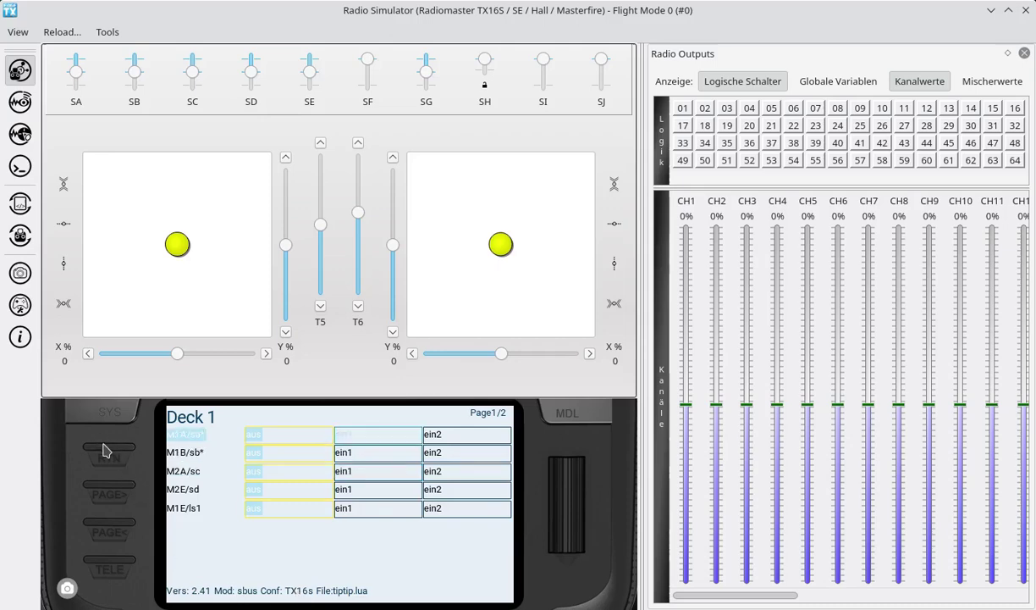
pyautogui.scroll(1, 103, 449)
pyautogui.click(105, 450)
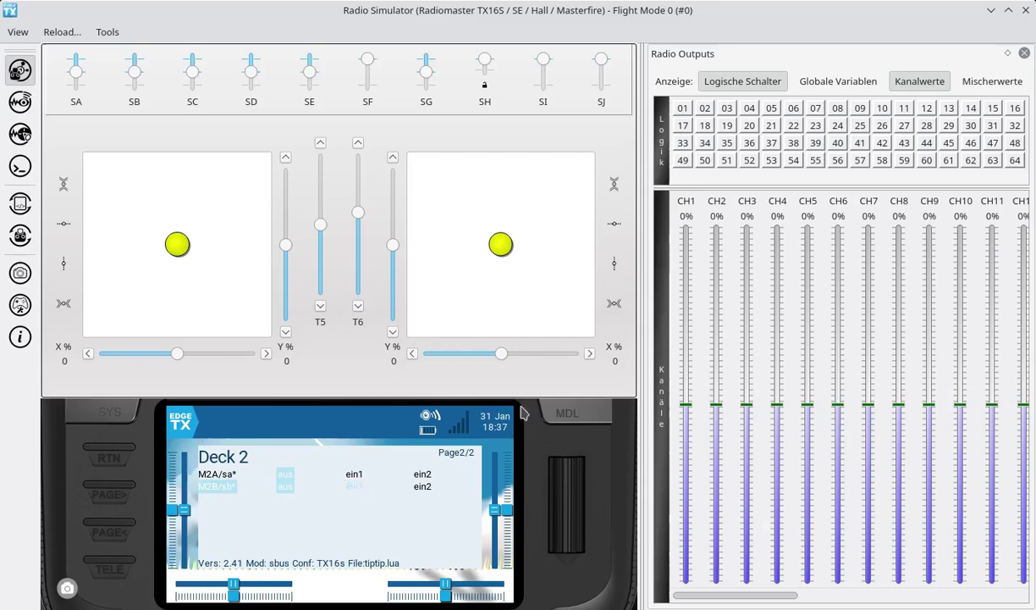
# Review the mix list of model tiptip and return to the main view
pyautogui.click(565, 413)
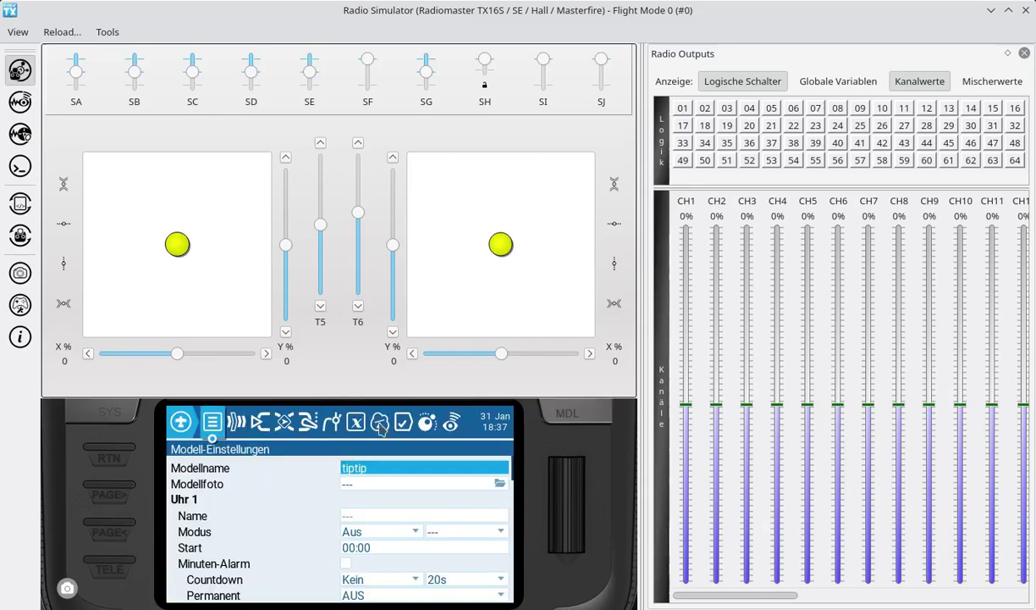
pyautogui.click(285, 420)
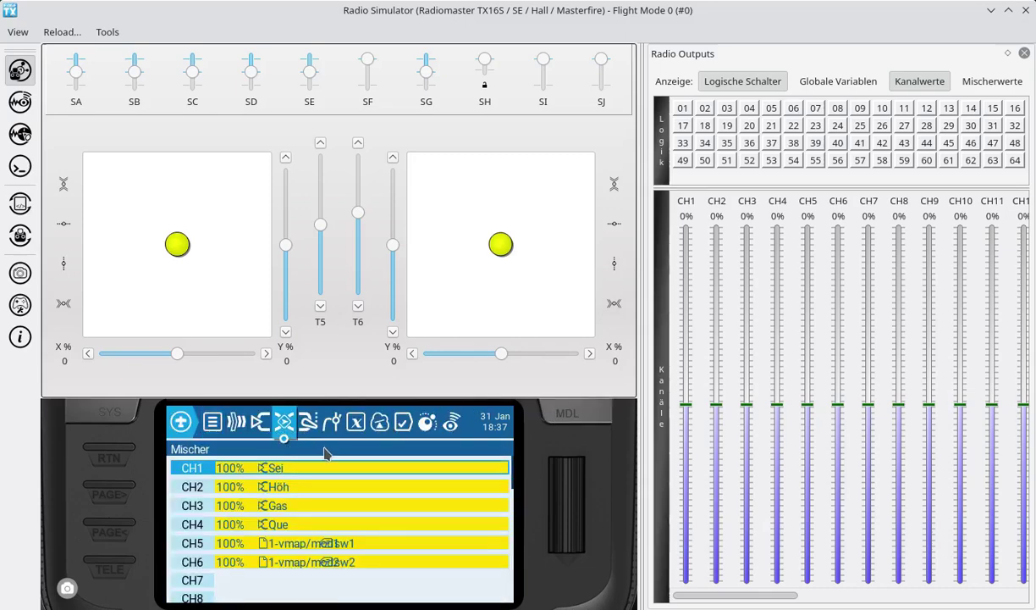
pyautogui.click(114, 450)
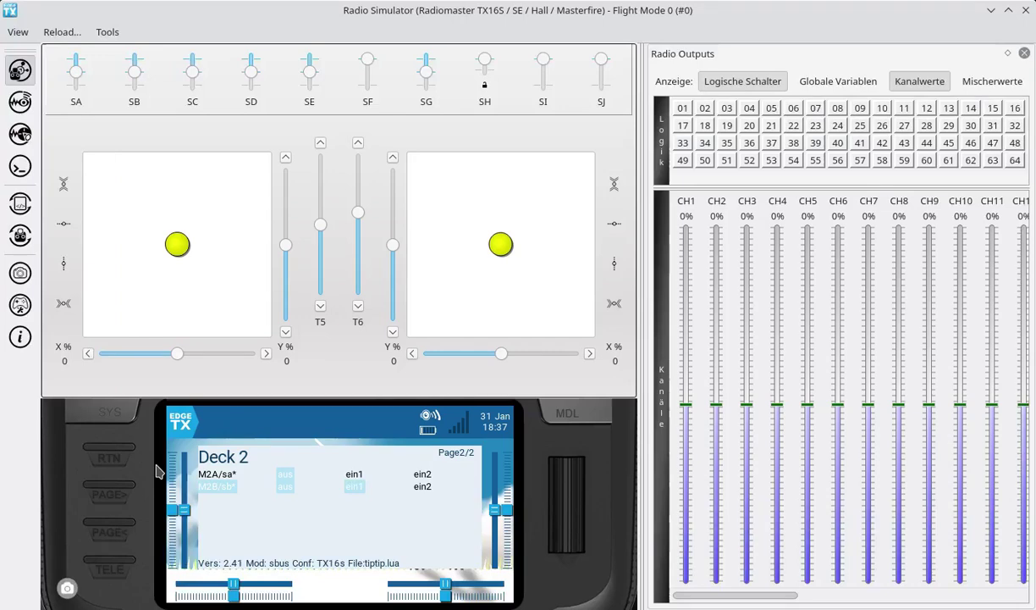
# Reload the radio data and dismiss the switch warning
pyautogui.click(71, 34)
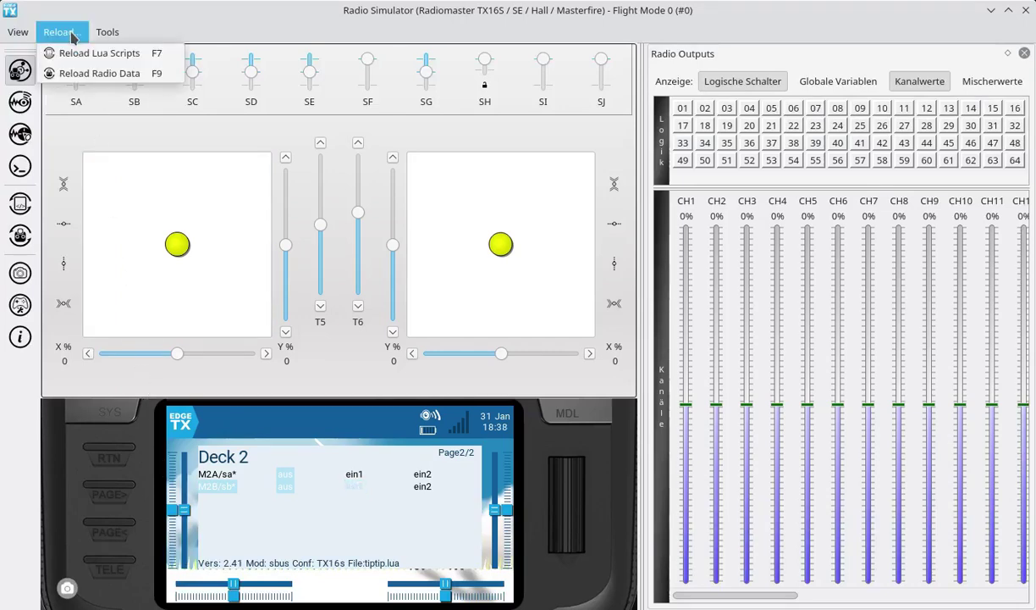
pyautogui.click(83, 72)
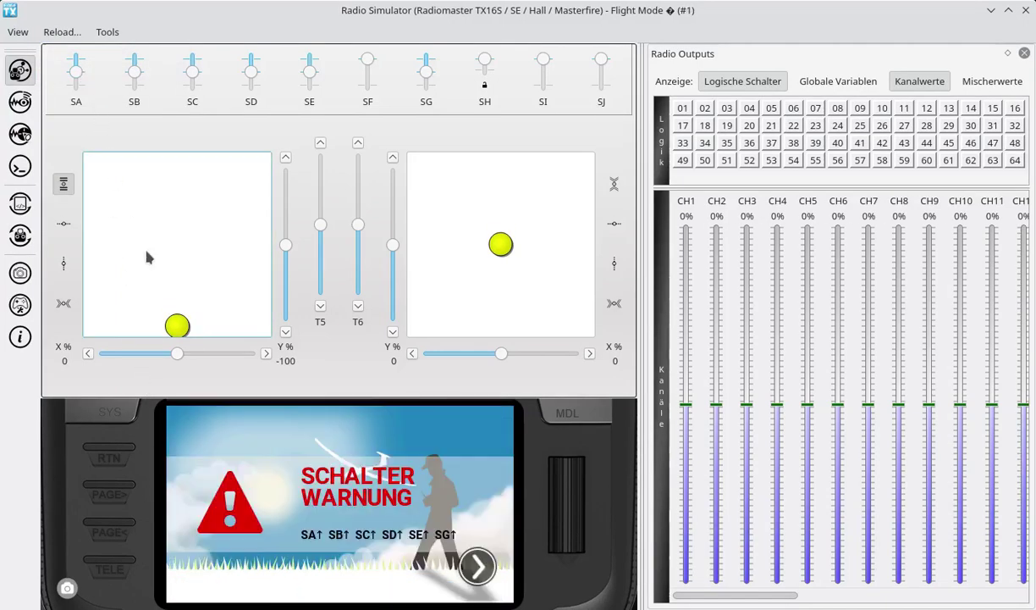
pyautogui.click(315, 506)
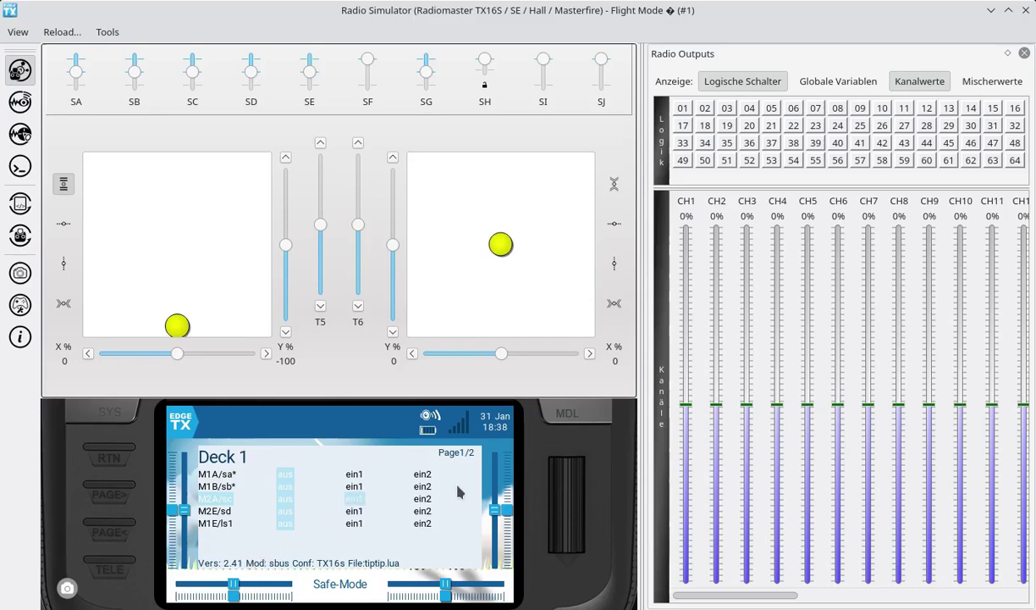
# Check the flight mode assignments of the CH1 to CH6 mixes, then return to the main view
pyautogui.click(555, 413)
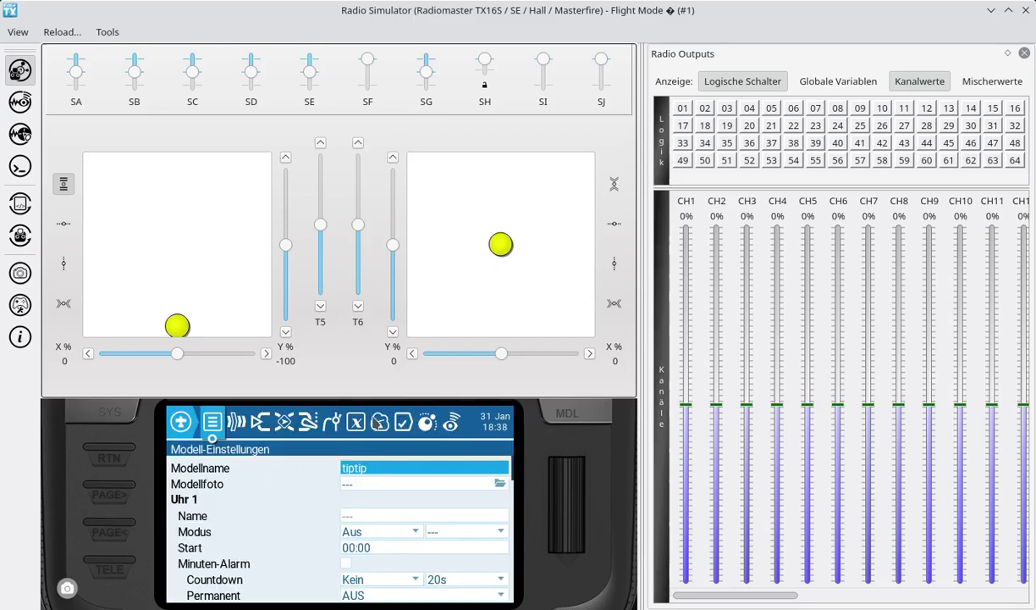
pyautogui.click(284, 423)
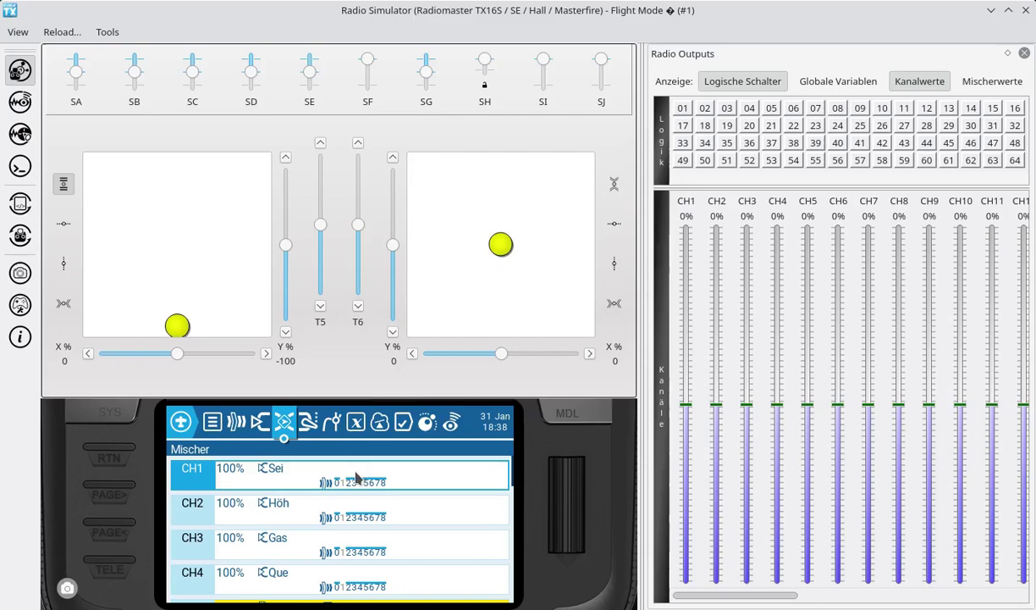
pyautogui.moveTo(347, 465)
pyautogui.mouseDown()
pyautogui.moveTo(319, 479)
pyautogui.moveTo(347, 498)
pyautogui.mouseUp()
pyautogui.scroll(-6, 420, 581)
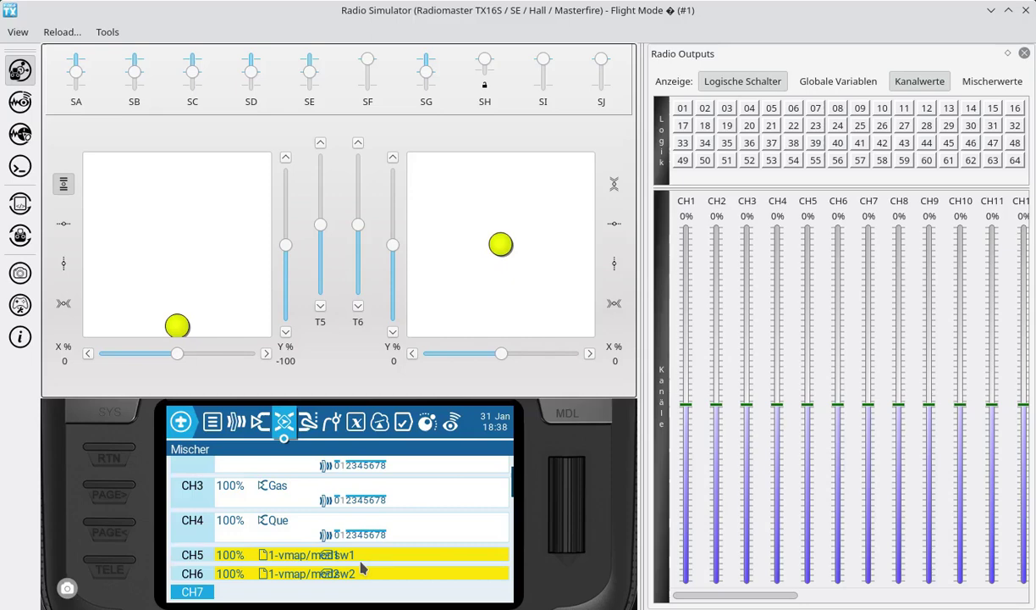
pyautogui.moveTo(362, 547)
pyautogui.mouseDown()
pyautogui.moveTo(235, 549)
pyautogui.moveTo(231, 591)
pyautogui.moveTo(374, 578)
pyautogui.mouseUp()
pyautogui.click(109, 451)
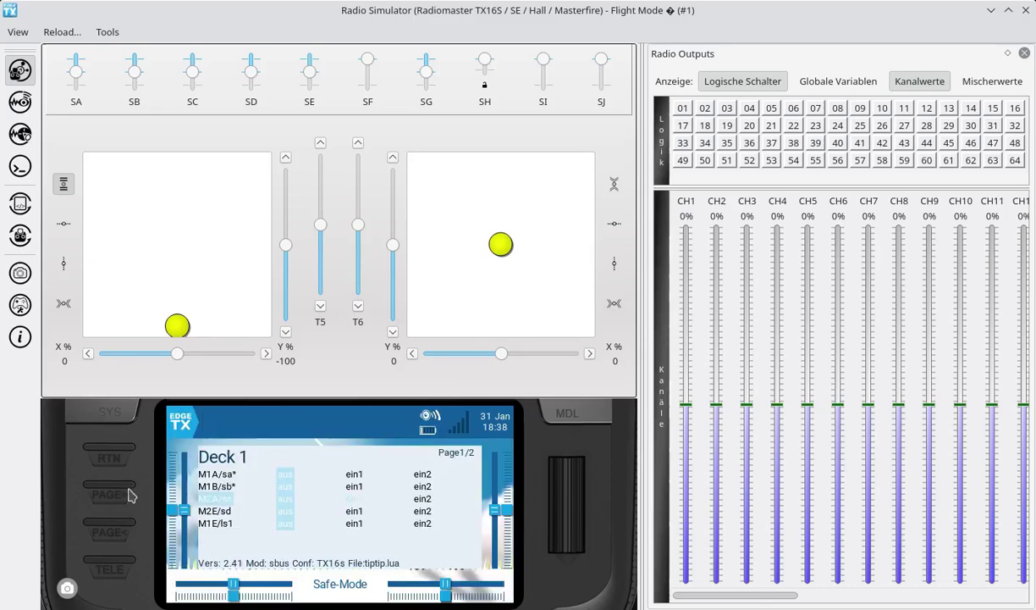
# Start the Telemetrie Simulator and place its window clear of the radio display to watch the flight mode
pyautogui.moveTo(331, 568)
pyautogui.mouseDown()
pyautogui.moveTo(301, 579)
pyautogui.moveTo(311, 595)
pyautogui.moveTo(369, 601)
pyautogui.moveTo(362, 566)
pyautogui.moveTo(336, 564)
pyautogui.mouseUp()
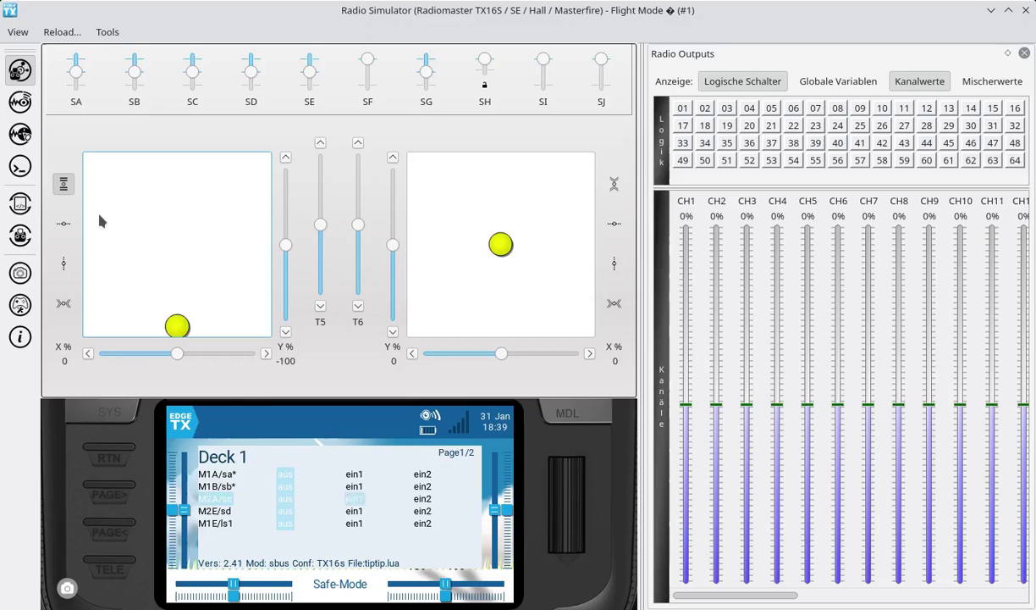
pyautogui.click(24, 39)
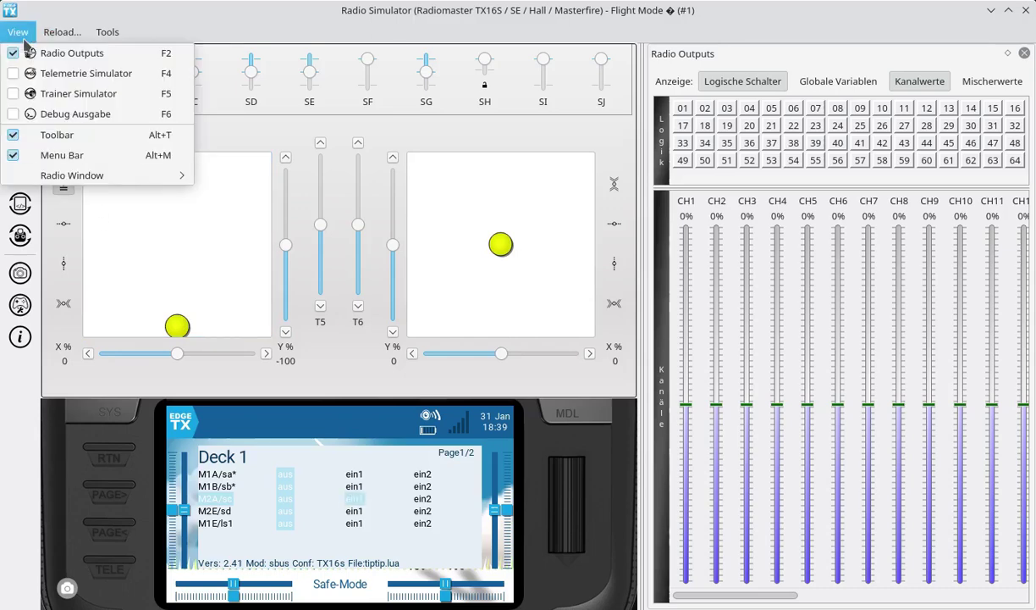
pyautogui.click(56, 74)
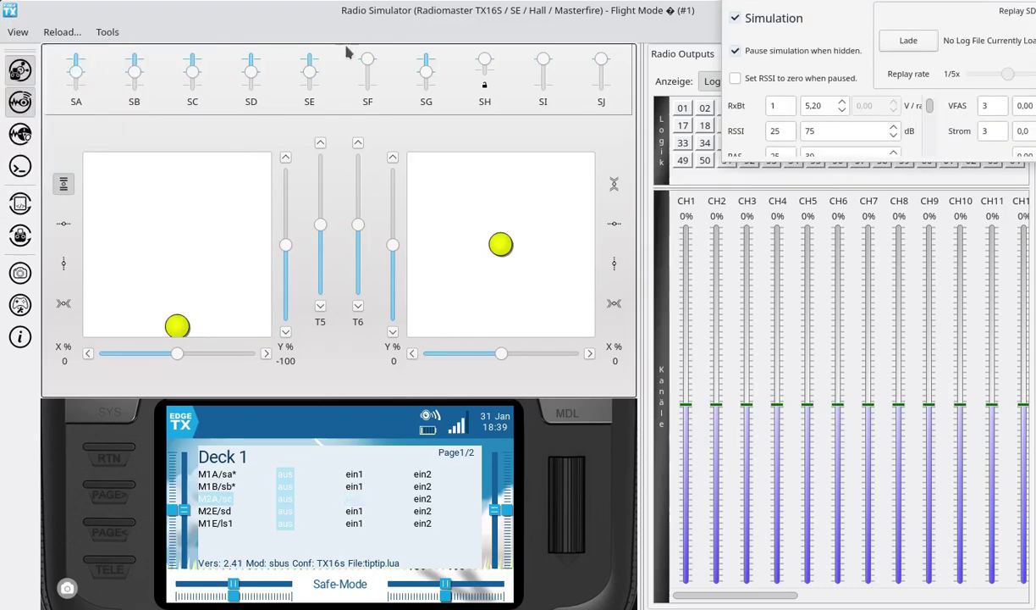
pyautogui.moveTo(841, 1); pyautogui.dragTo(600, 148)
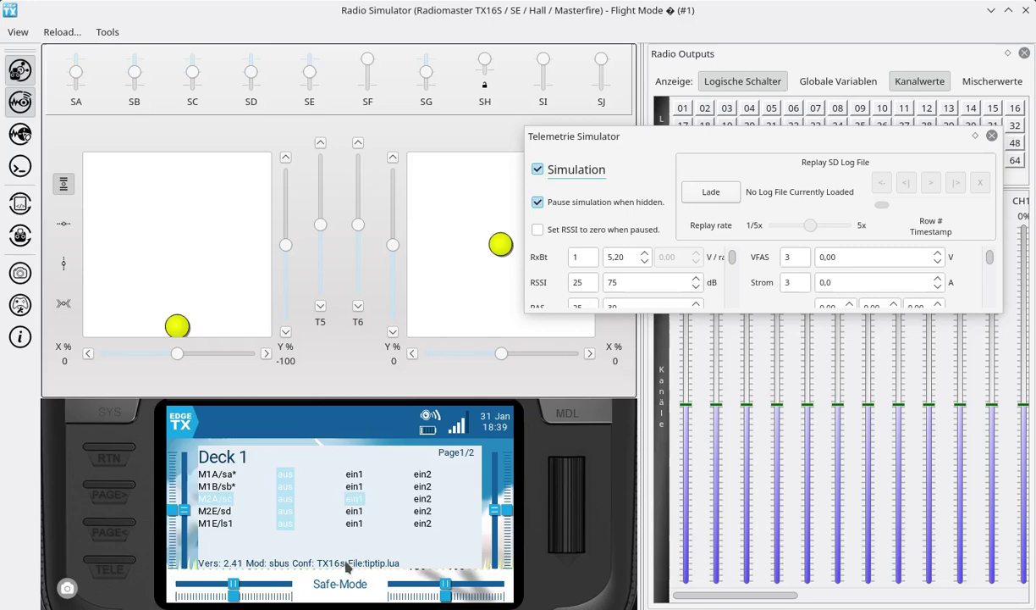
pyautogui.moveTo(315, 565)
pyautogui.mouseDown()
pyautogui.moveTo(298, 589)
pyautogui.moveTo(334, 598)
pyautogui.moveTo(364, 560)
pyautogui.mouseUp()
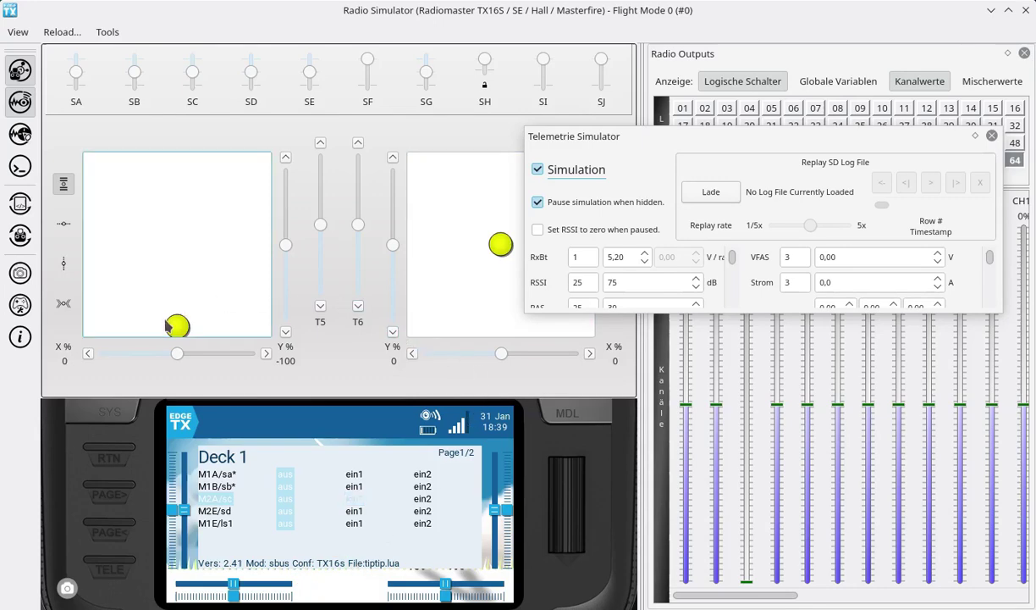
# Raise the left stick to about Y -5 % and move the Telemetrie Simulator window off the channel outputs
pyautogui.moveTo(176, 325); pyautogui.dragTo(195, 248)
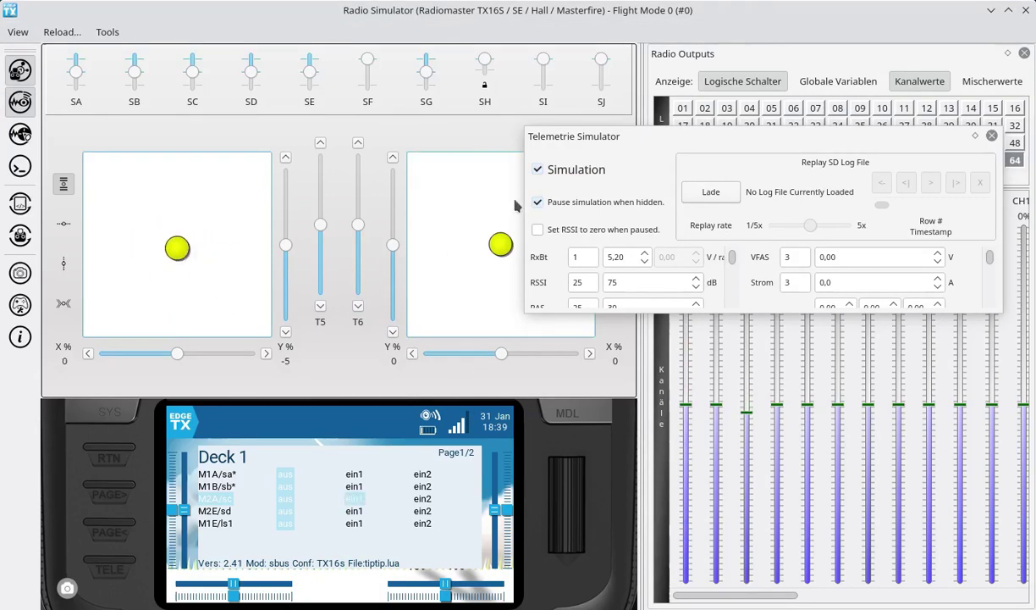
pyautogui.moveTo(632, 131); pyautogui.dragTo(964, 568)
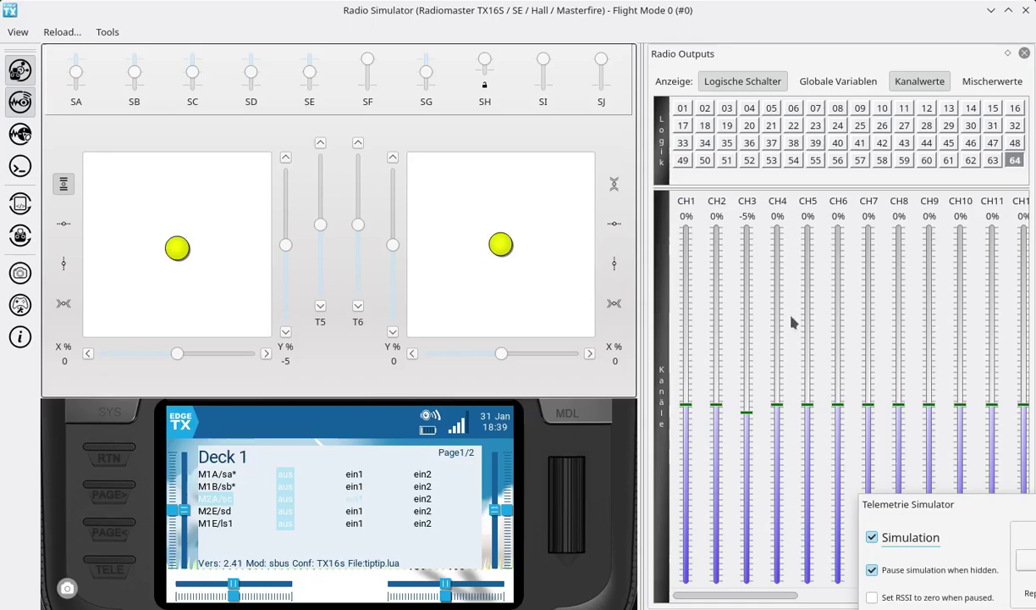
# Close the Telemetrie Simulator and watch the flight mode on the main view
pyautogui.moveTo(762, 307); pyautogui.dragTo(648, 270)
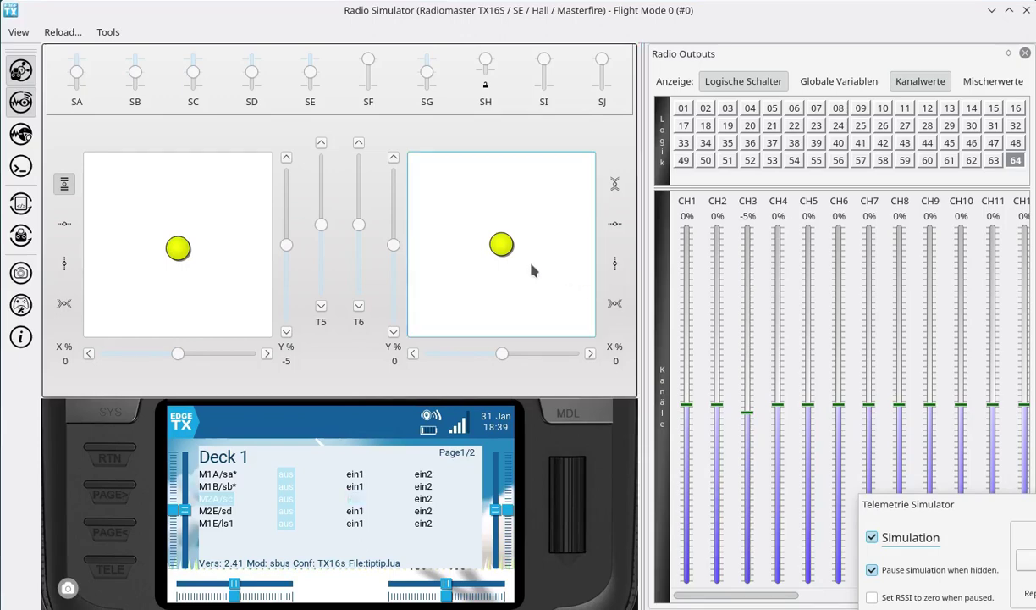
pyautogui.moveTo(506, 248)
pyautogui.mouseDown()
pyautogui.moveTo(501, 237)
pyautogui.moveTo(519, 248)
pyautogui.moveTo(500, 247)
pyautogui.mouseUp()
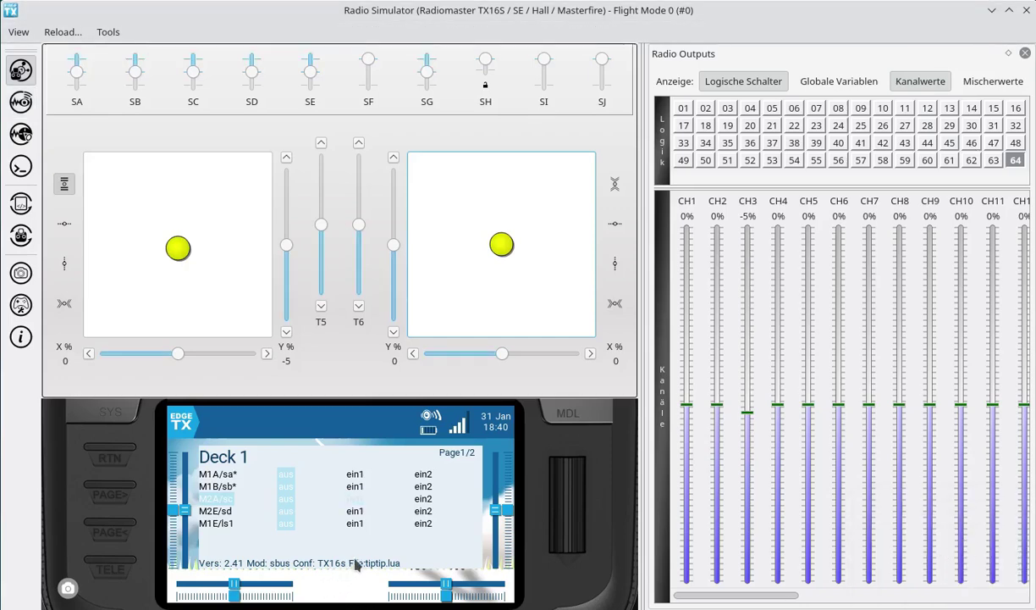
pyautogui.moveTo(349, 554)
pyautogui.mouseDown()
pyautogui.moveTo(292, 583)
pyautogui.moveTo(369, 607)
pyautogui.moveTo(357, 552)
pyautogui.mouseUp()
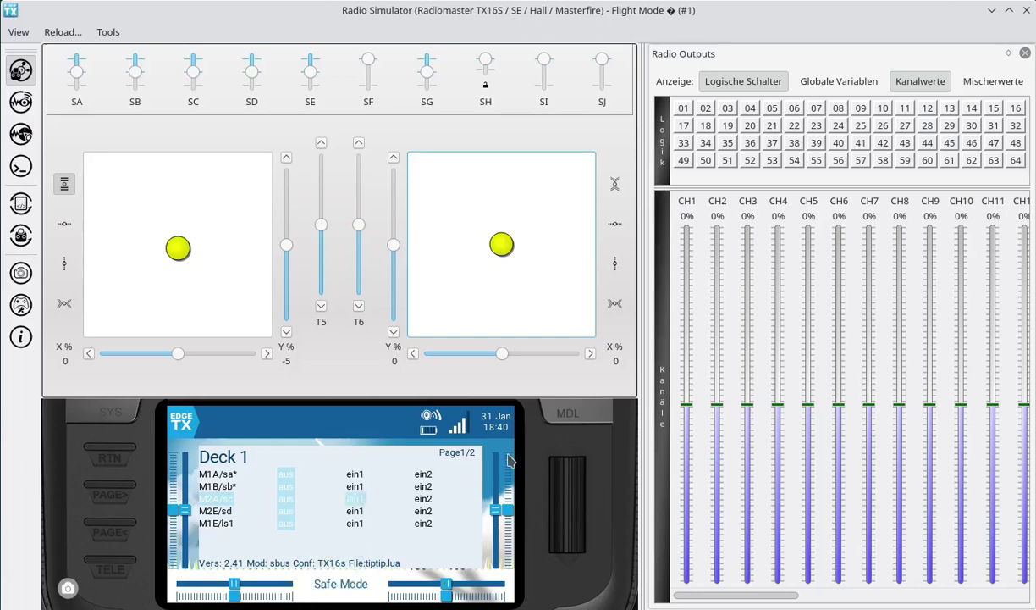
# Review the CH5 and CH6 mixes on the model's Mischer page, then return to the main view
pyautogui.click(531, 408)
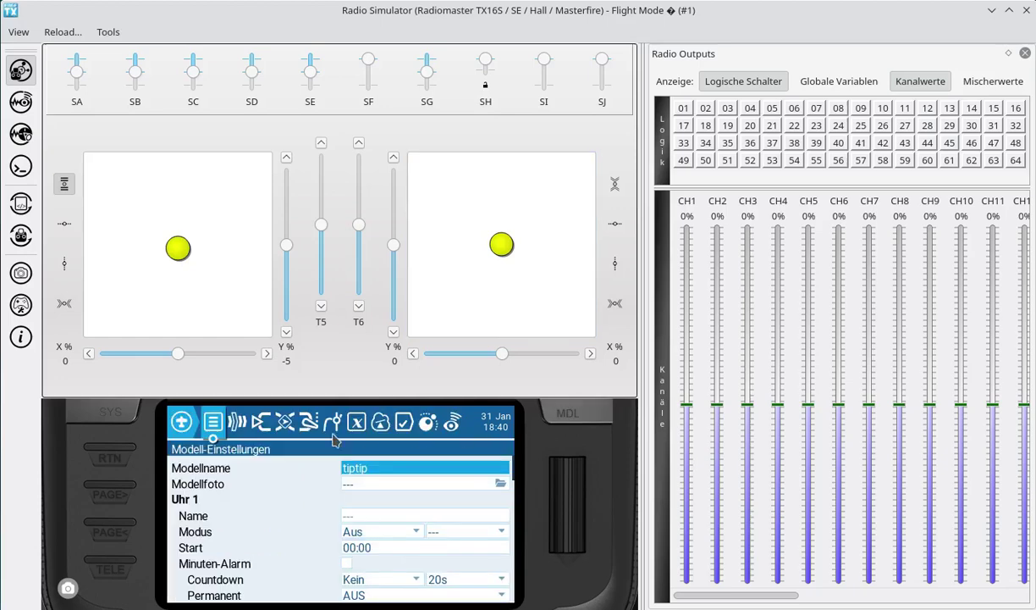
pyautogui.click(284, 420)
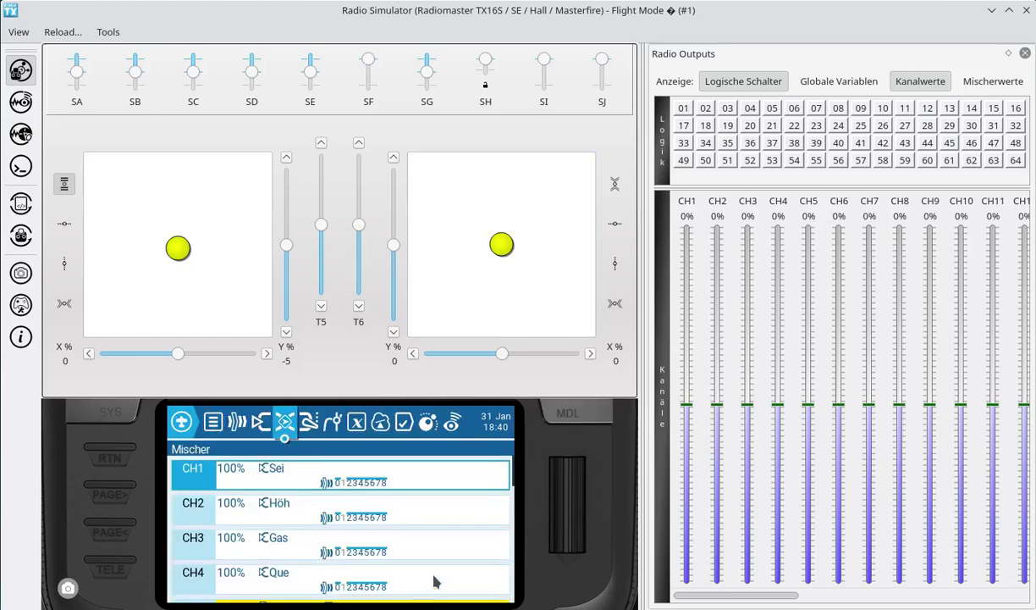
pyautogui.scroll(-4, 439, 531)
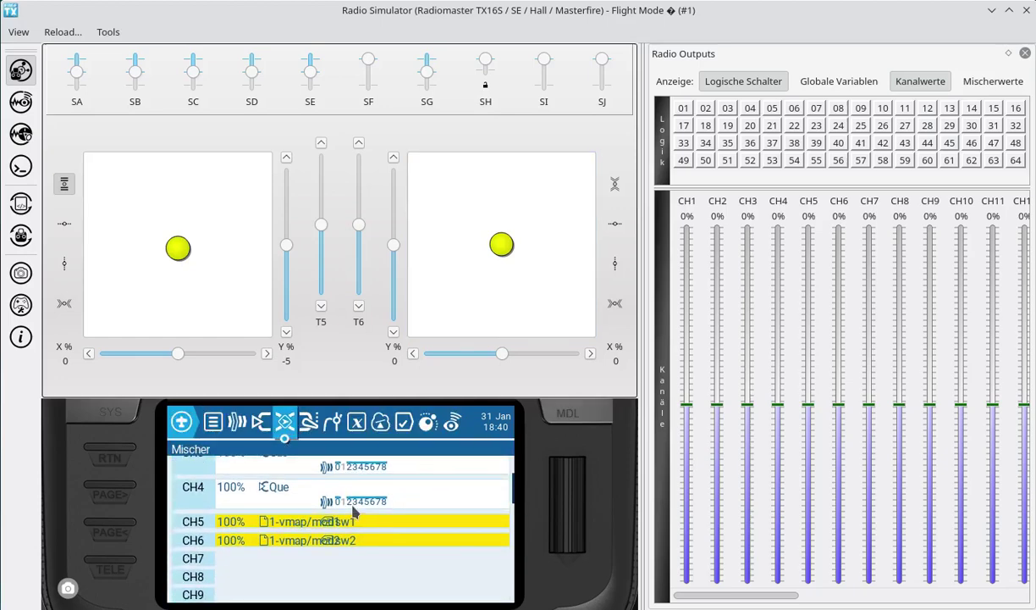
pyautogui.moveTo(354, 510)
pyautogui.mouseDown()
pyautogui.moveTo(243, 474)
pyautogui.moveTo(179, 527)
pyautogui.moveTo(334, 591)
pyautogui.moveTo(375, 552)
pyautogui.mouseUp()
pyautogui.click(110, 458)
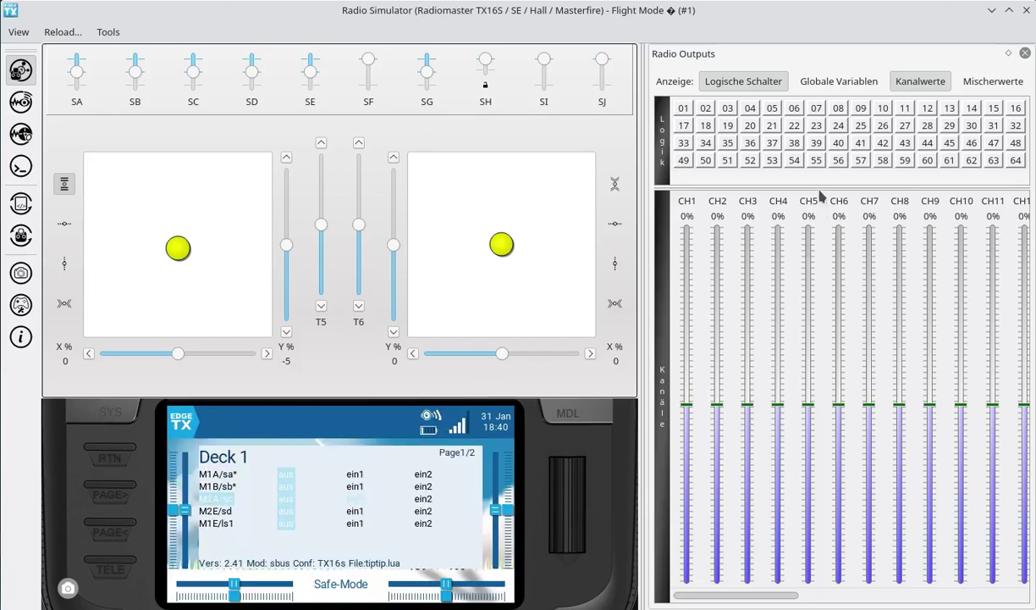
# Flip switch SA up and back to the middle to check how M1A affects the channel outputs
pyautogui.moveTo(796, 212)
pyautogui.mouseDown()
pyautogui.moveTo(813, 199)
pyautogui.moveTo(842, 222)
pyautogui.moveTo(792, 219)
pyautogui.mouseUp()
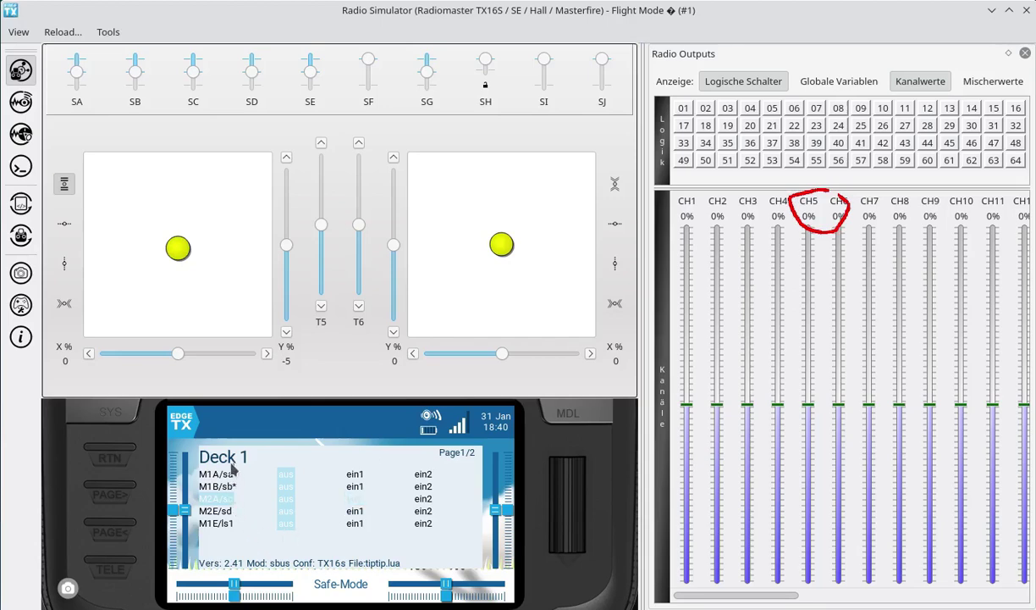
pyautogui.moveTo(236, 468)
pyautogui.mouseDown()
pyautogui.moveTo(206, 472)
pyautogui.moveTo(222, 489)
pyautogui.moveTo(238, 461)
pyautogui.moveTo(227, 455)
pyautogui.moveTo(234, 483)
pyautogui.mouseUp()
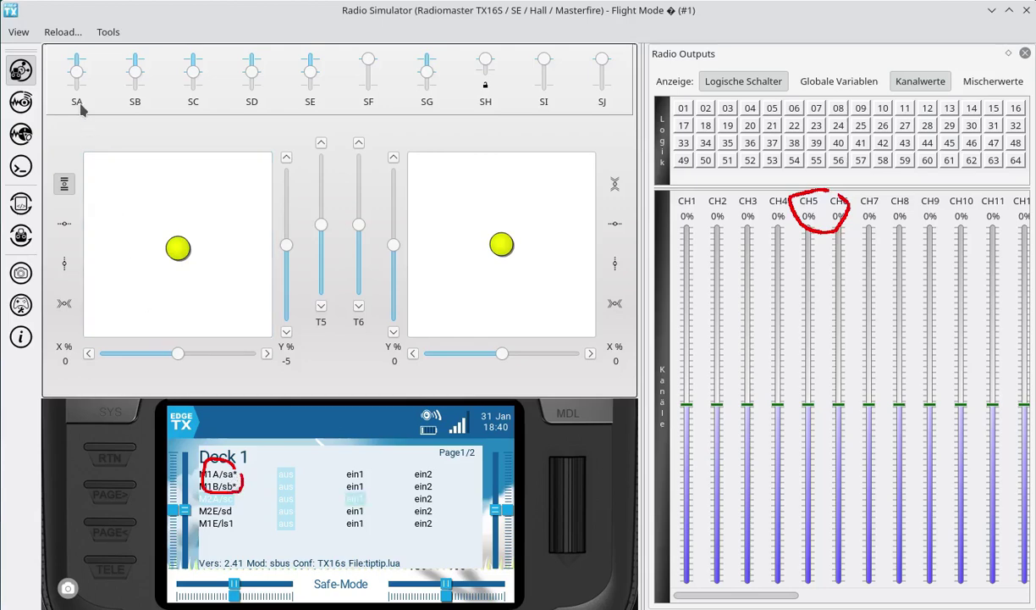
pyautogui.click(77, 64)
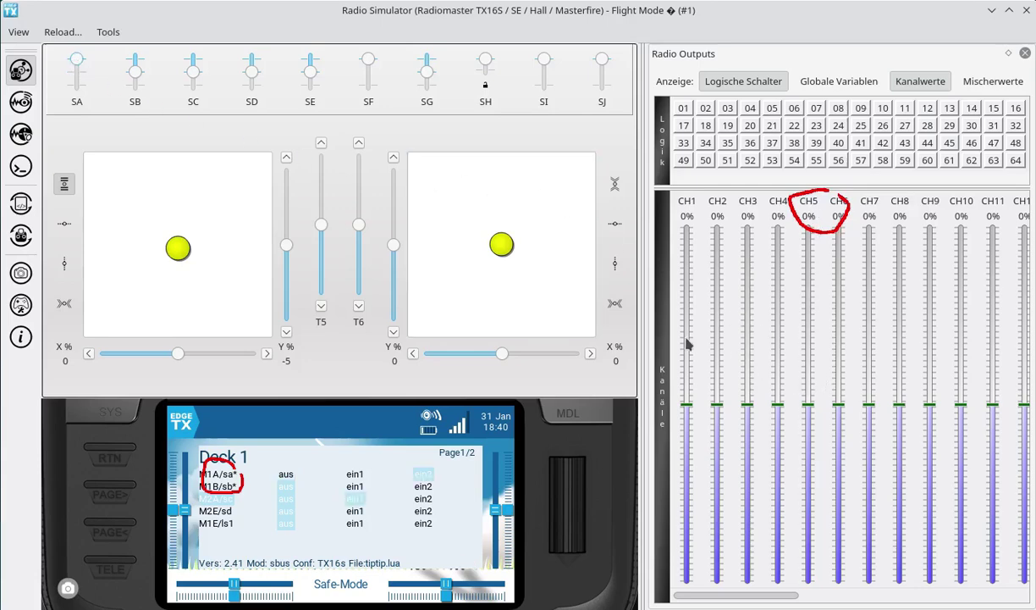
pyautogui.click(76, 76)
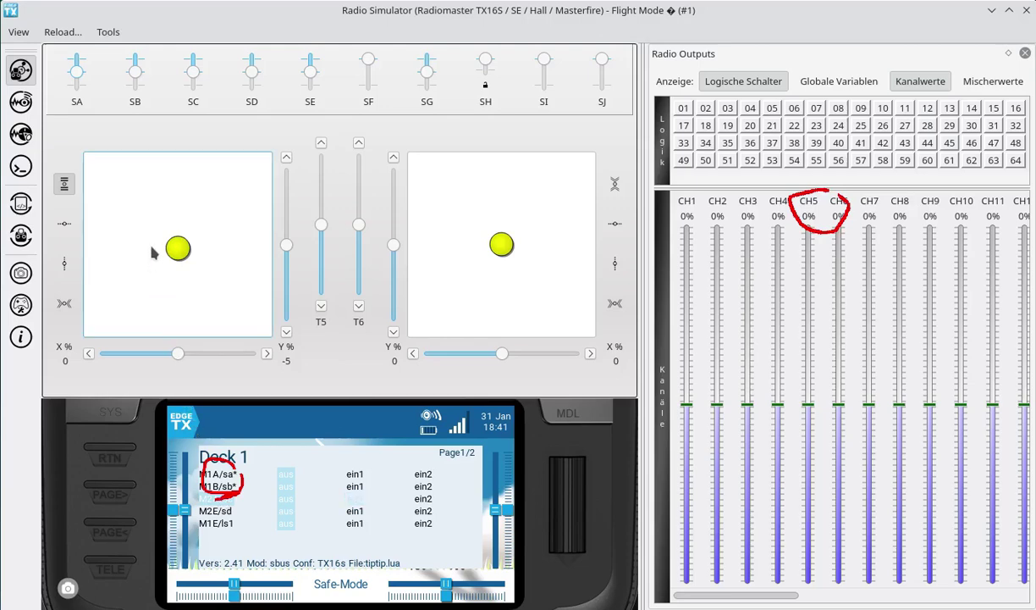
# Flip switch SB down and back to the middle to check how M1B affects the channel outputs
pyautogui.click(136, 72)
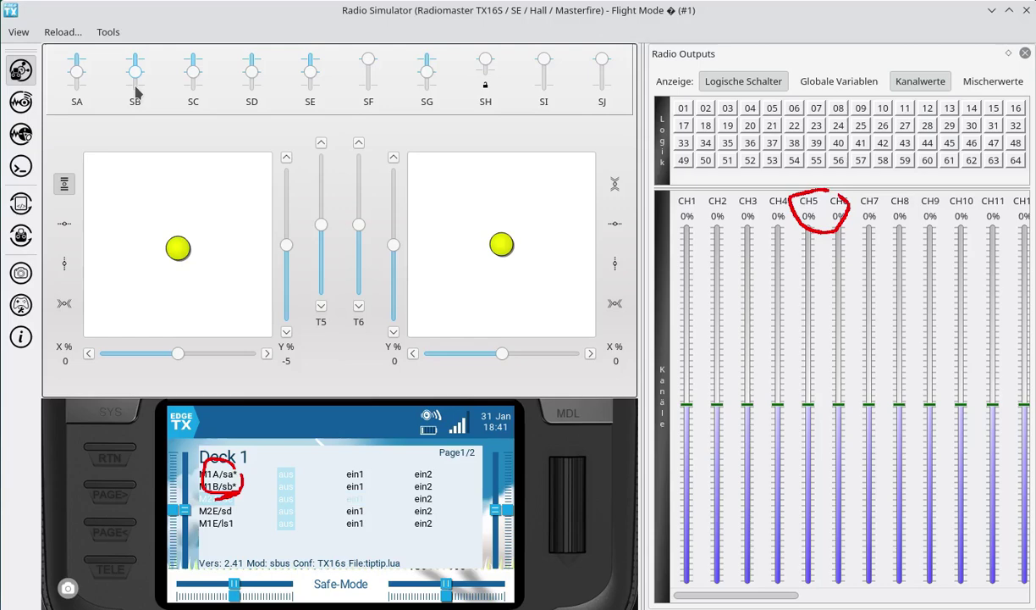
pyautogui.click(136, 91)
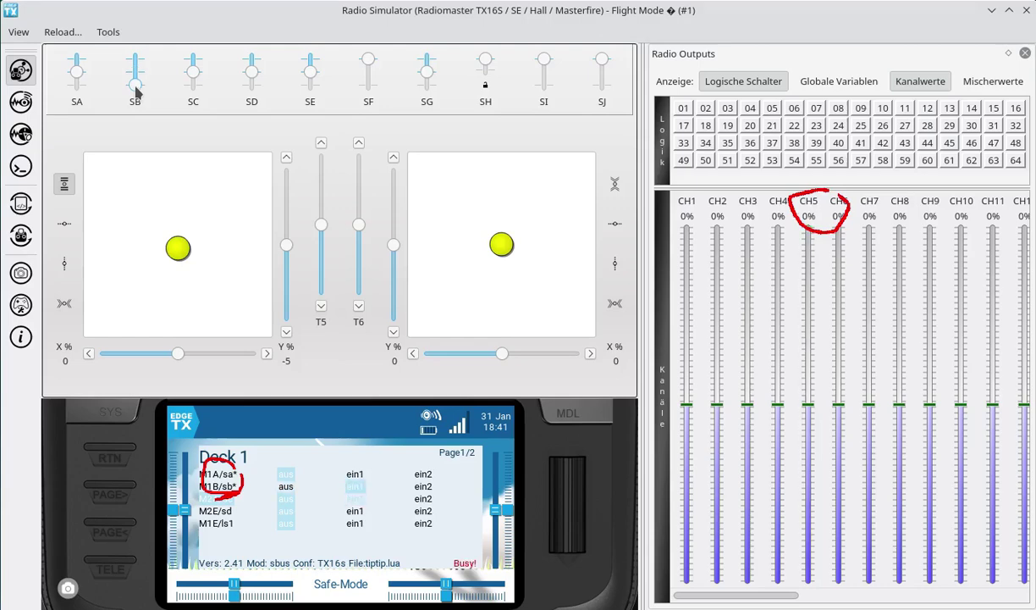
pyautogui.click(136, 77)
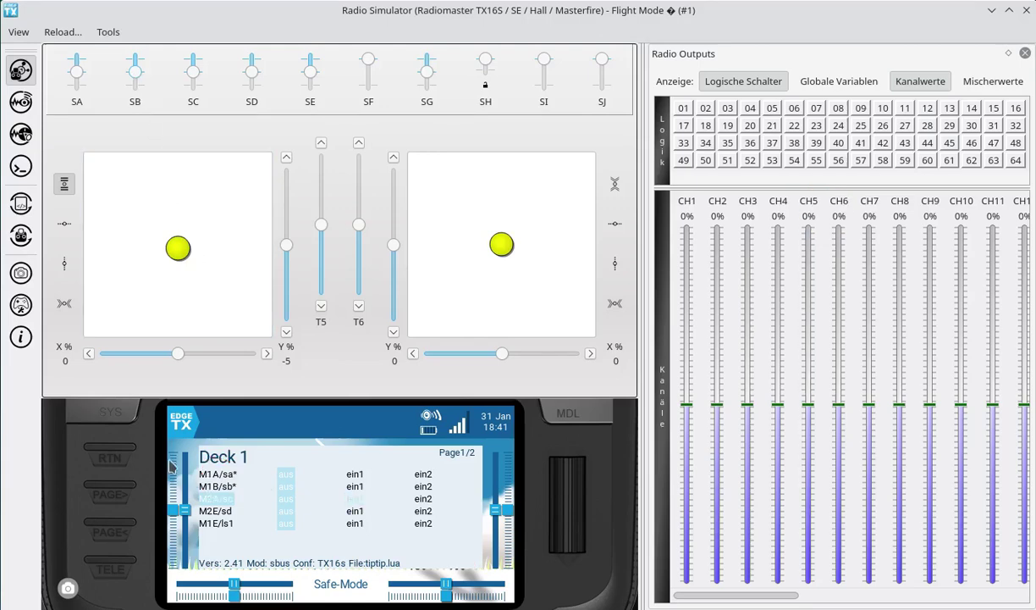
# Show the EL_Gui widget in full screen, page to Deck 2 and return to Deck 1
pyautogui.click(309, 509)
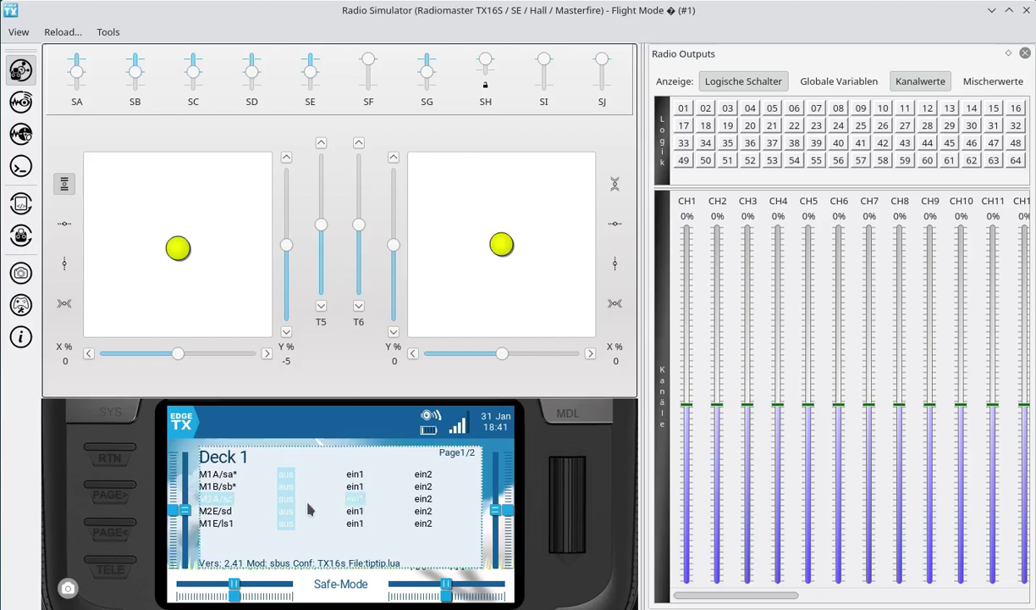
pyautogui.click(310, 509)
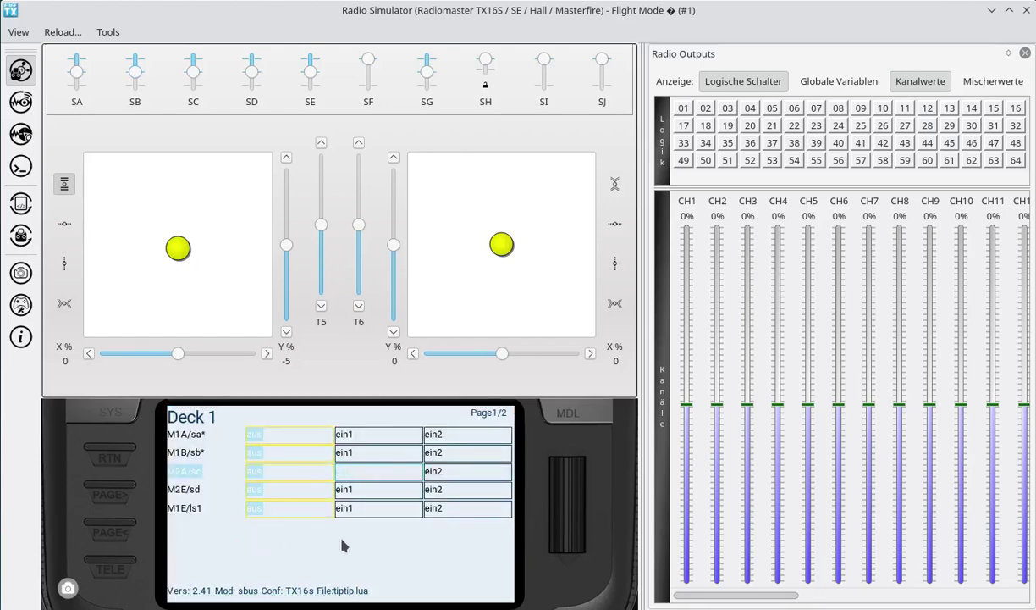
pyautogui.scroll(-3, 299, 563)
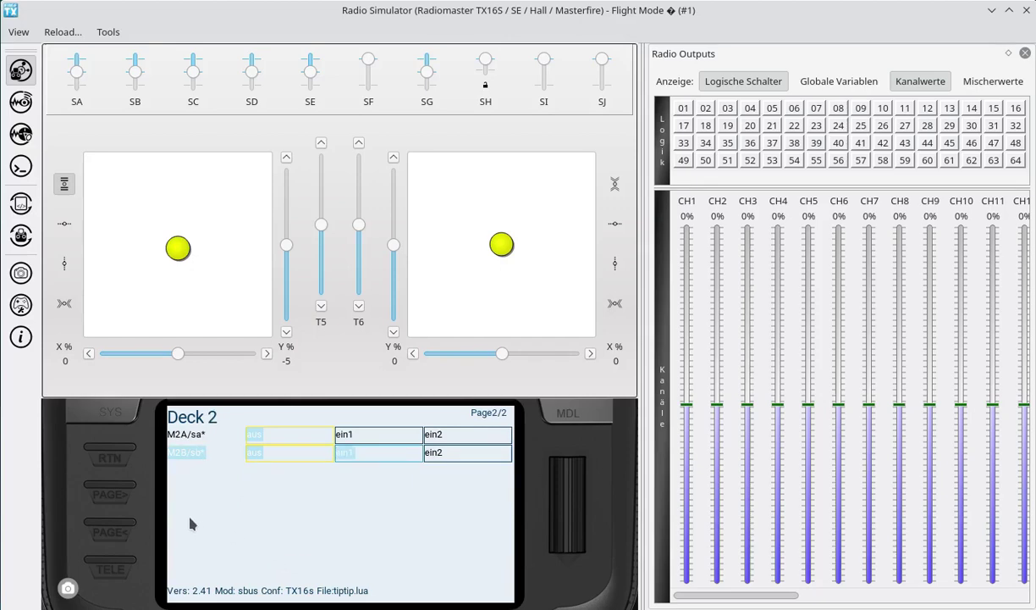
pyautogui.scroll(3, 301, 527)
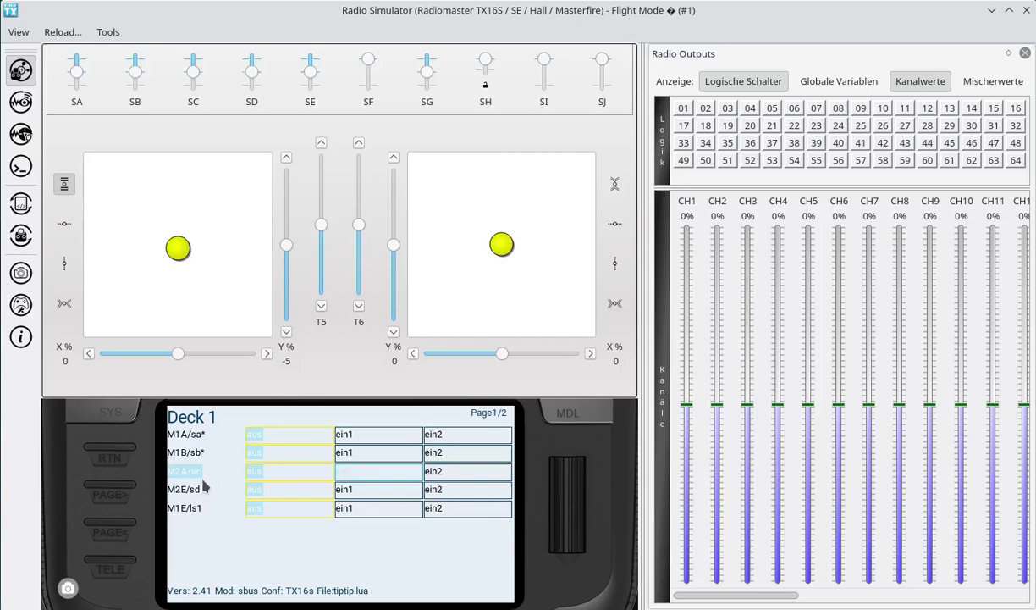
# Move switch SE to its upper position and compare the M2E/sd entry with switch SD and CH6
pyautogui.moveTo(175, 467)
pyautogui.mouseDown()
pyautogui.moveTo(162, 475)
pyautogui.moveTo(182, 496)
pyautogui.moveTo(203, 479)
pyautogui.mouseUp()
pyautogui.moveTo(836, 186); pyautogui.dragTo(851, 189)
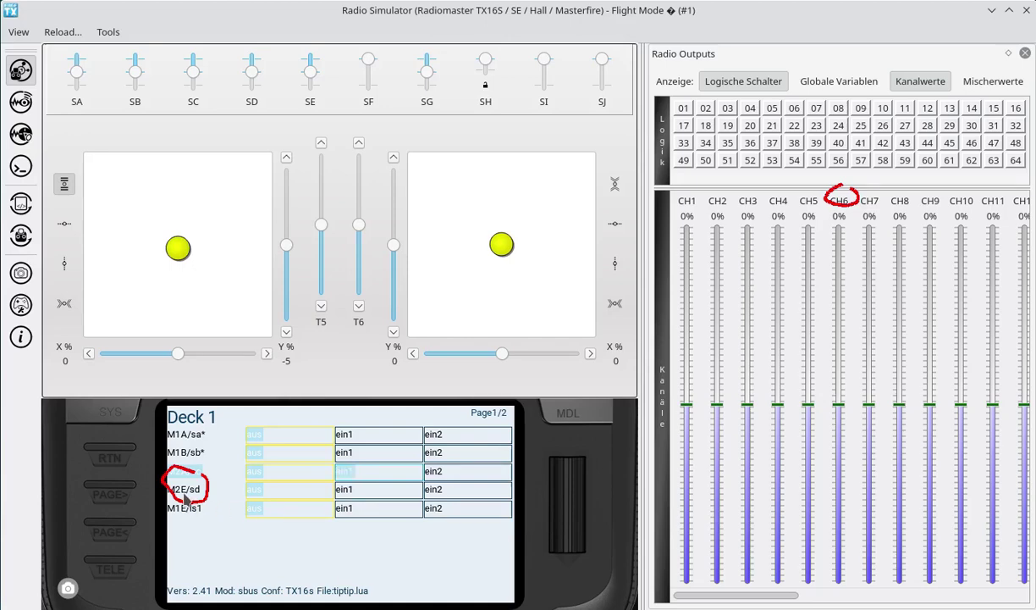
pyautogui.moveTo(306, 41)
pyautogui.mouseDown()
pyautogui.moveTo(294, 52)
pyautogui.moveTo(303, 105)
pyautogui.moveTo(335, 66)
pyautogui.moveTo(310, 42)
pyautogui.mouseUp()
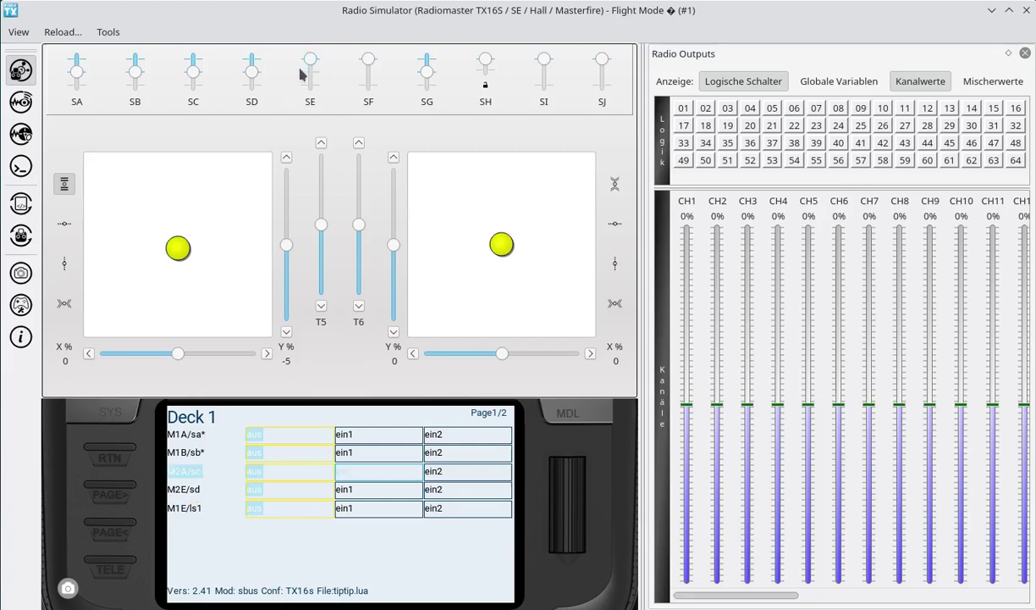
pyautogui.moveTo(243, 37)
pyautogui.mouseDown()
pyautogui.moveTo(244, 135)
pyautogui.moveTo(264, 52)
pyautogui.moveTo(241, 40)
pyautogui.mouseUp()
pyautogui.moveTo(843, 182)
pyautogui.mouseDown()
pyautogui.moveTo(819, 212)
pyautogui.moveTo(861, 206)
pyautogui.mouseUp()
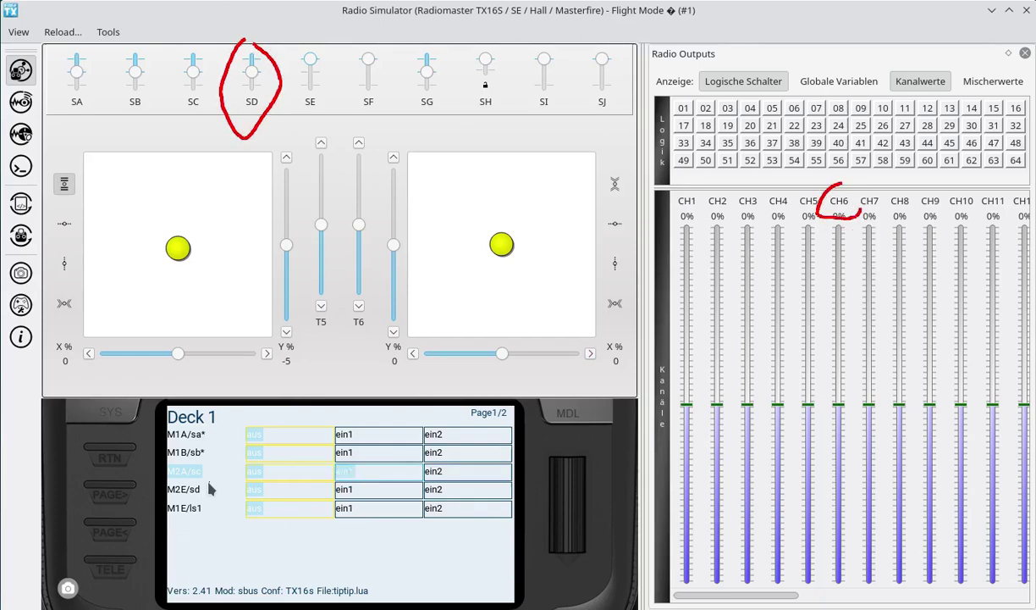
pyautogui.moveTo(206, 475)
pyautogui.mouseDown()
pyautogui.moveTo(165, 464)
pyautogui.moveTo(153, 480)
pyautogui.moveTo(213, 500)
pyautogui.moveTo(203, 467)
pyautogui.mouseUp()
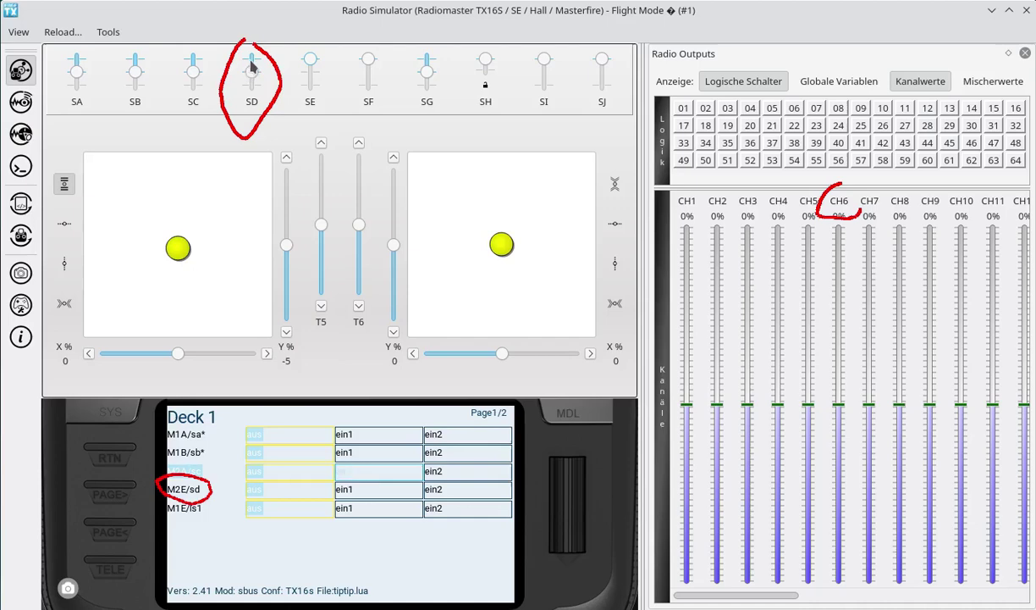
# Set switch SD up, to the middle and down to test M2E against CH6, then leave the full-screen widget
pyautogui.click(251, 64)
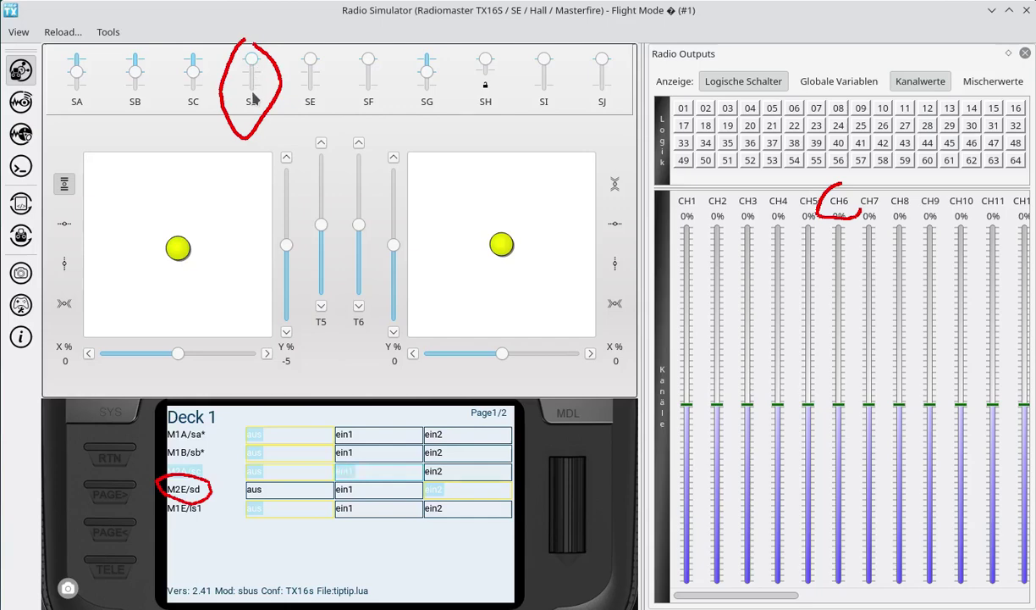
pyautogui.click(253, 76)
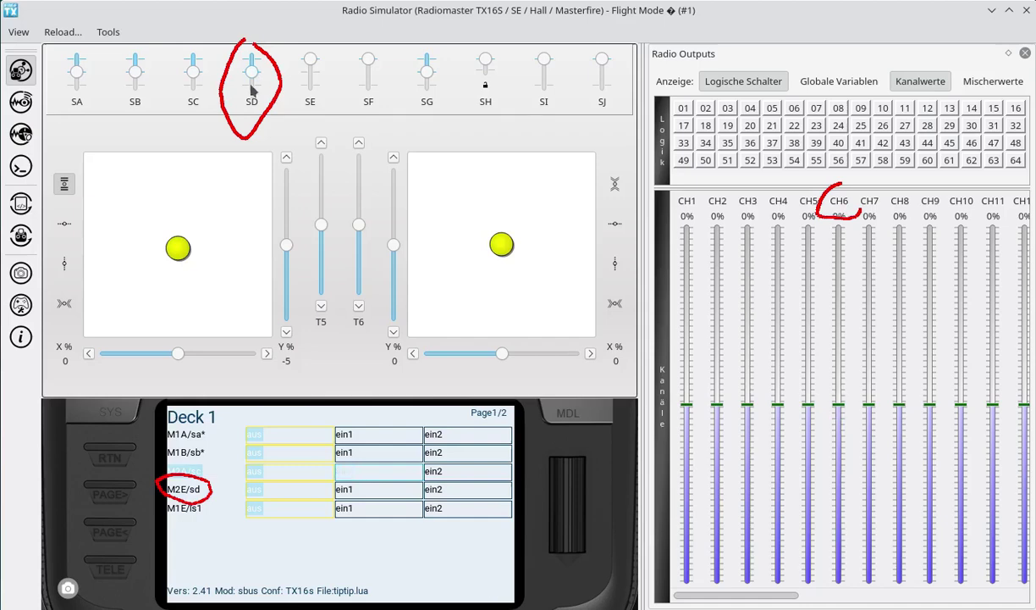
pyautogui.click(253, 91)
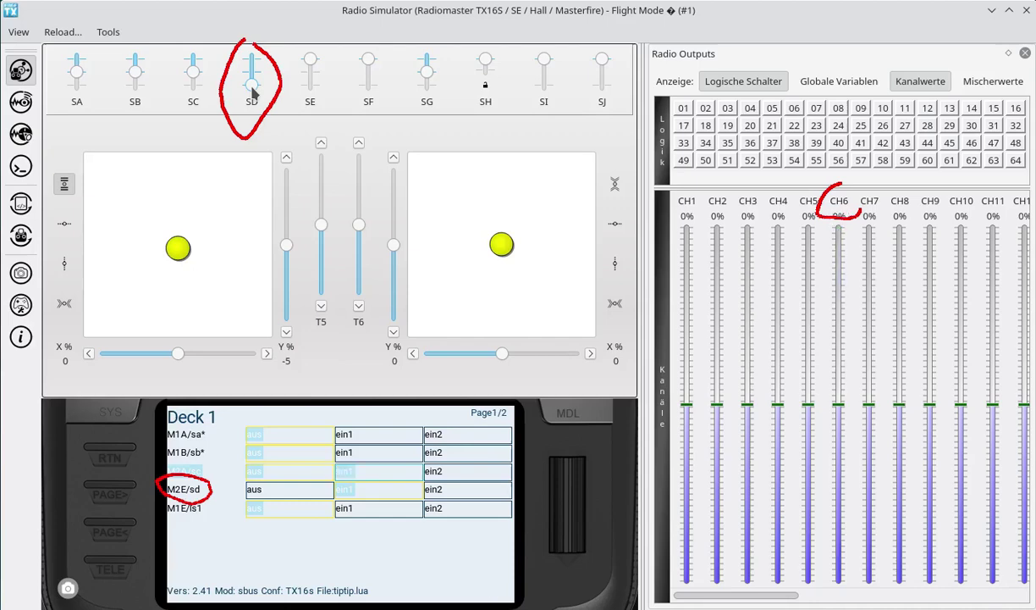
pyautogui.press('Escape')
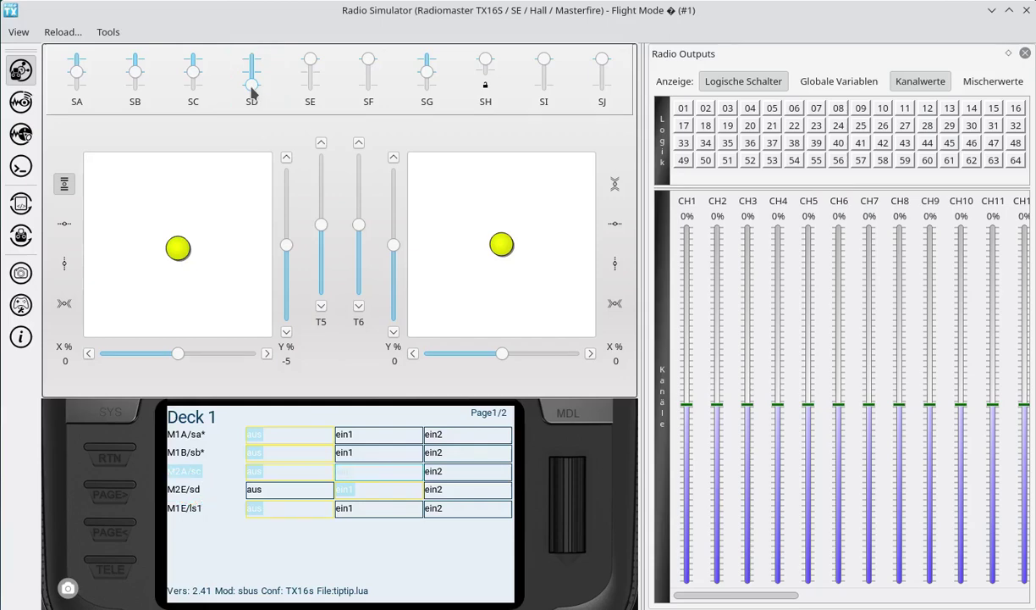
pyautogui.click(99, 451)
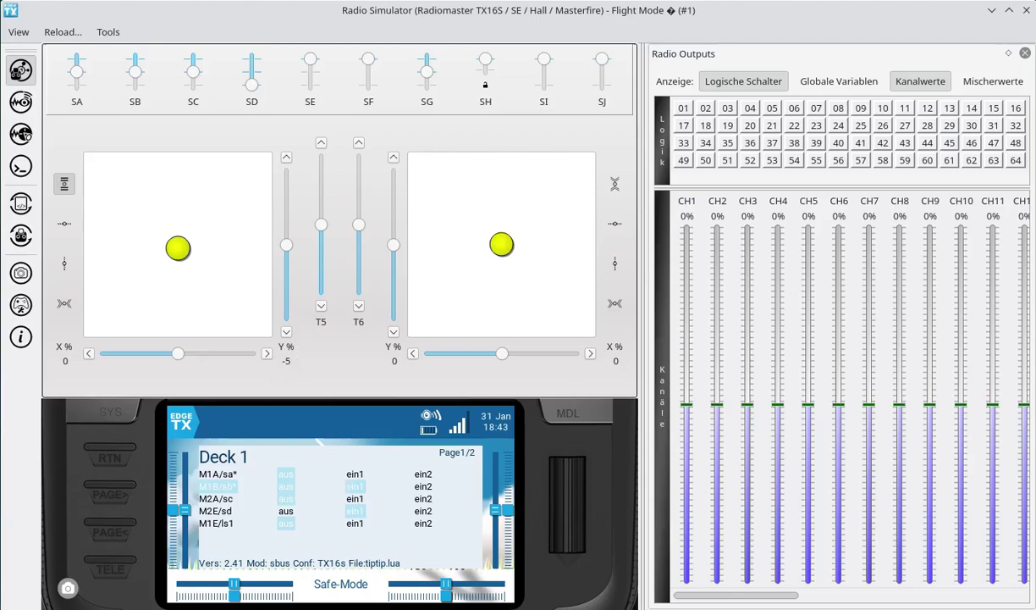
# Switch to Emacs and go up to the backend setting near the start of the radio configuration tiptip.lua
pyautogui.hotkey('alt', 'Tab')
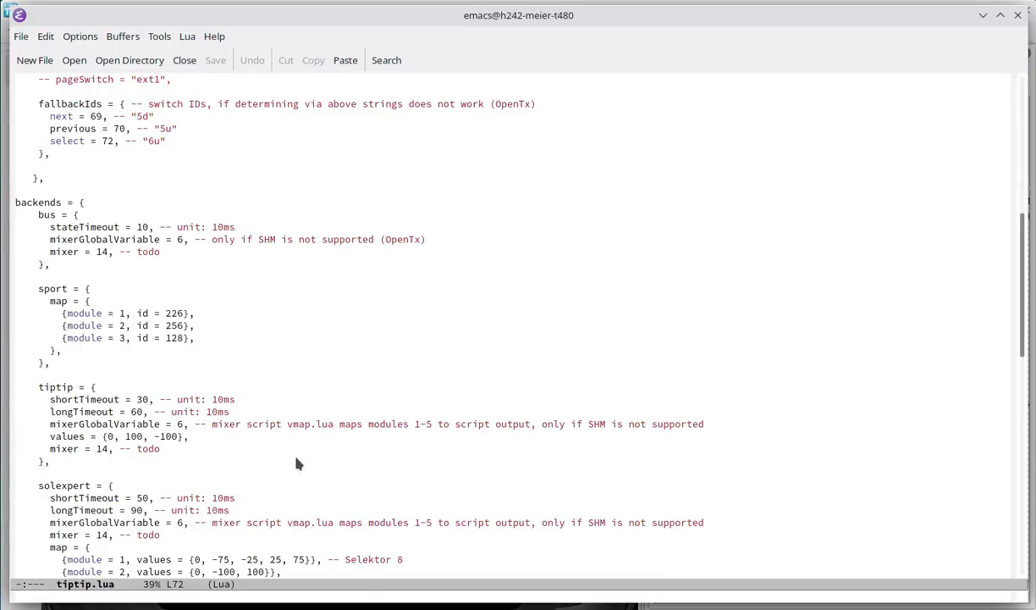
pyautogui.press('Up')
pyautogui.press('Up')
pyautogui.press('Up')
pyautogui.press('Up')
pyautogui.press('Up')
pyautogui.press('Up')
pyautogui.press('Up')
pyautogui.press('Up')
pyautogui.press('Up')
pyautogui.press('Up')
pyautogui.press('Up')
pyautogui.press('Up')
pyautogui.press('Up')
pyautogui.press('Up')
pyautogui.press('Up')
pyautogui.press('Up')
pyautogui.press('Up')
pyautogui.press('Up')
pyautogui.press('Up')
pyautogui.press('Up')
pyautogui.press('Up')
pyautogui.press('Up')
pyautogui.press('Up')
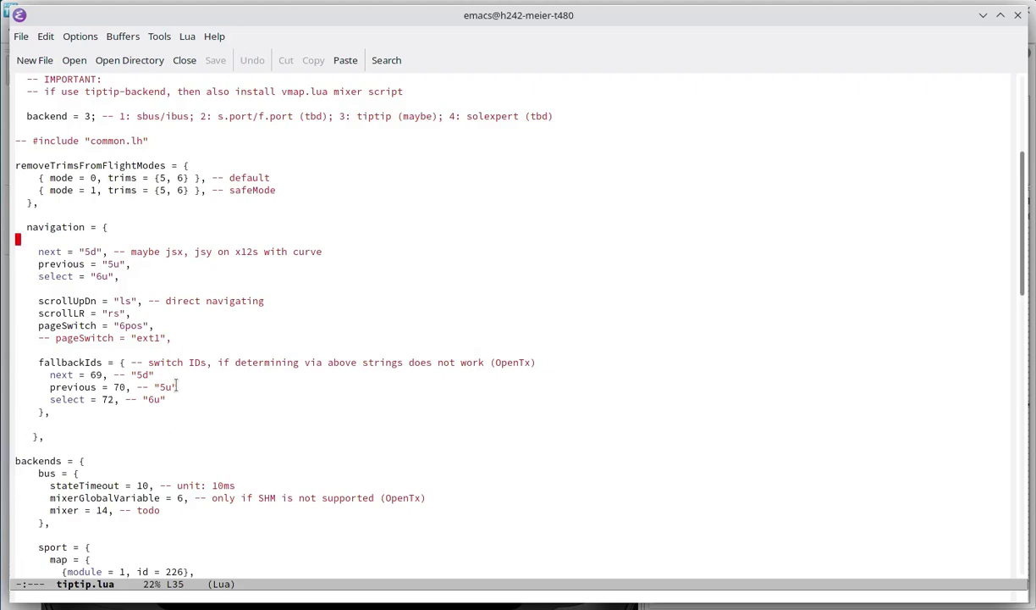
pyautogui.press('Up')
pyautogui.press('Up')
pyautogui.press('Up')
pyautogui.press('Up')
pyautogui.press('Up')
pyautogui.press('Up')
pyautogui.press('Up')
pyautogui.press('Up')
pyautogui.press('Up')
pyautogui.press('Up')
pyautogui.press('Up')
pyautogui.press('Up')
pyautogui.press('Up')
pyautogui.press('Up')
pyautogui.press('Up')
pyautogui.press('Up')
pyautogui.press('Up')
pyautogui.press('Up')
pyautogui.press('Up')
pyautogui.press('Up')
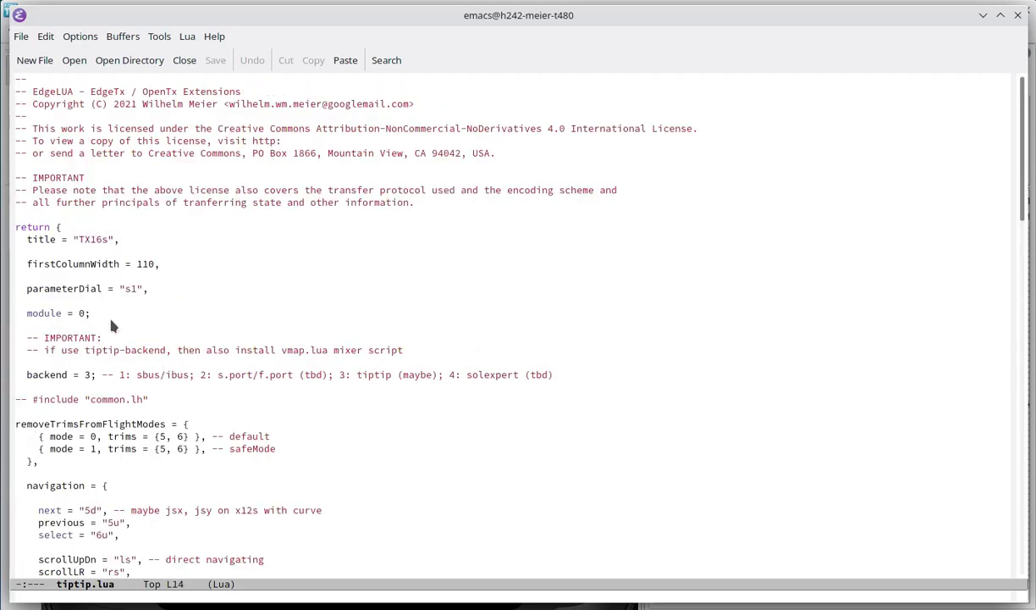
# Show the RADIO folder containing the file, then reopen tiptip.lua and examine its backend setting
pyautogui.hotkey('ctrl', 'x')
pyautogui.hotkey('ctrl', 'j')
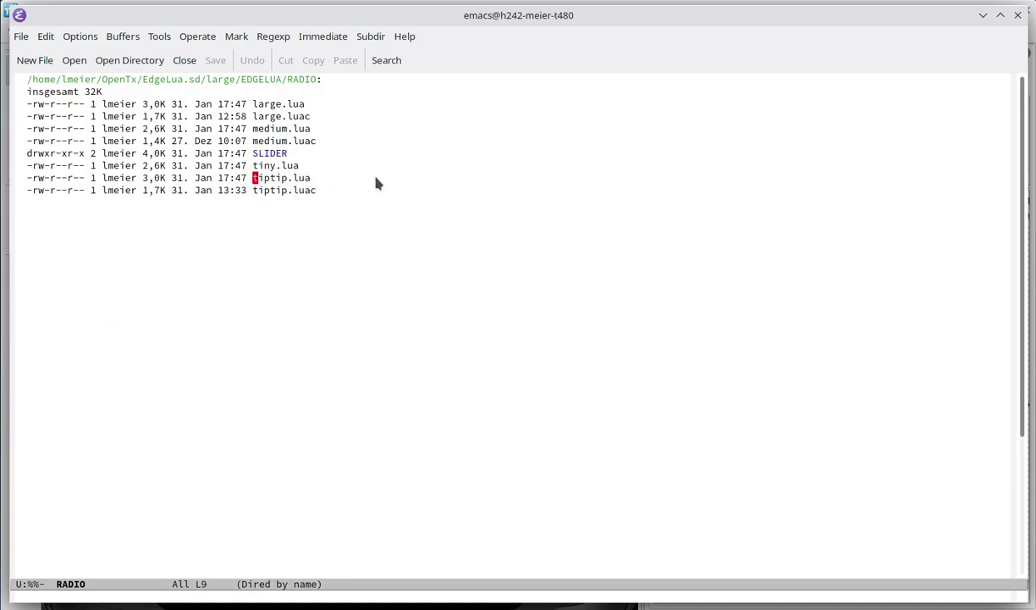
pyautogui.press('Return')
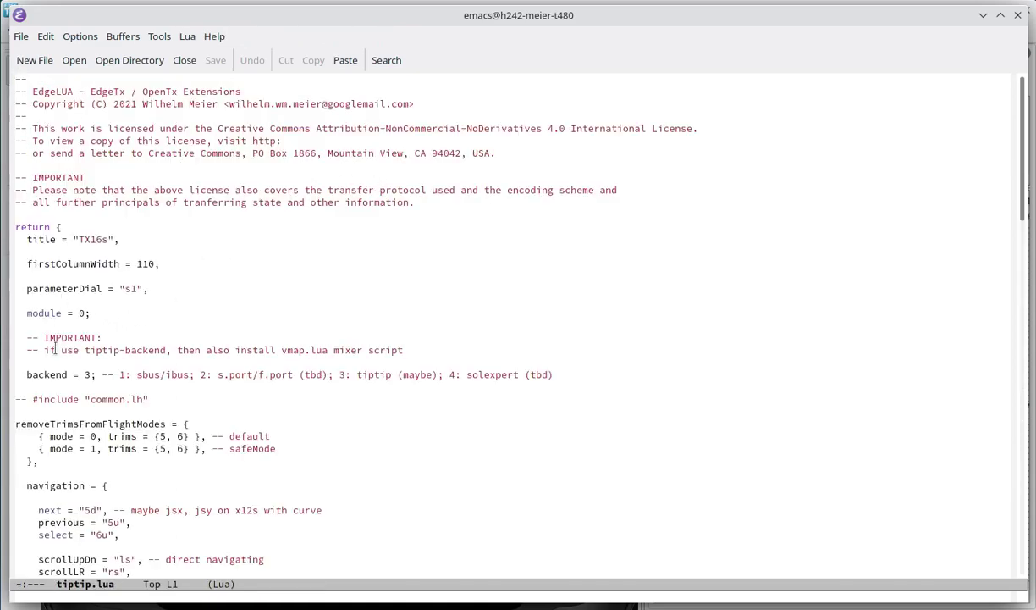
pyautogui.moveTo(53, 362)
pyautogui.mouseDown()
pyautogui.moveTo(24, 377)
pyautogui.moveTo(97, 380)
pyautogui.moveTo(87, 371)
pyautogui.mouseUp()
# Close the radio configuration and open tiptip.lua from the EDGELUA/MODELS folder
pyautogui.hotkey('ctrl', 'x')
pyautogui.press('k')
pyautogui.press('Return')
pyautogui.press('^')
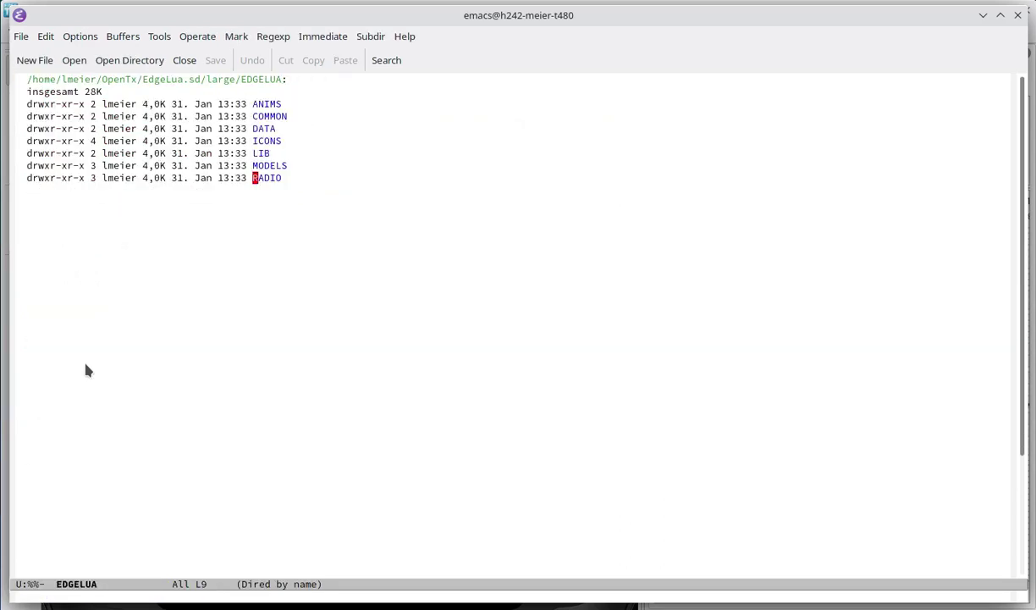
pyautogui.press('Return')
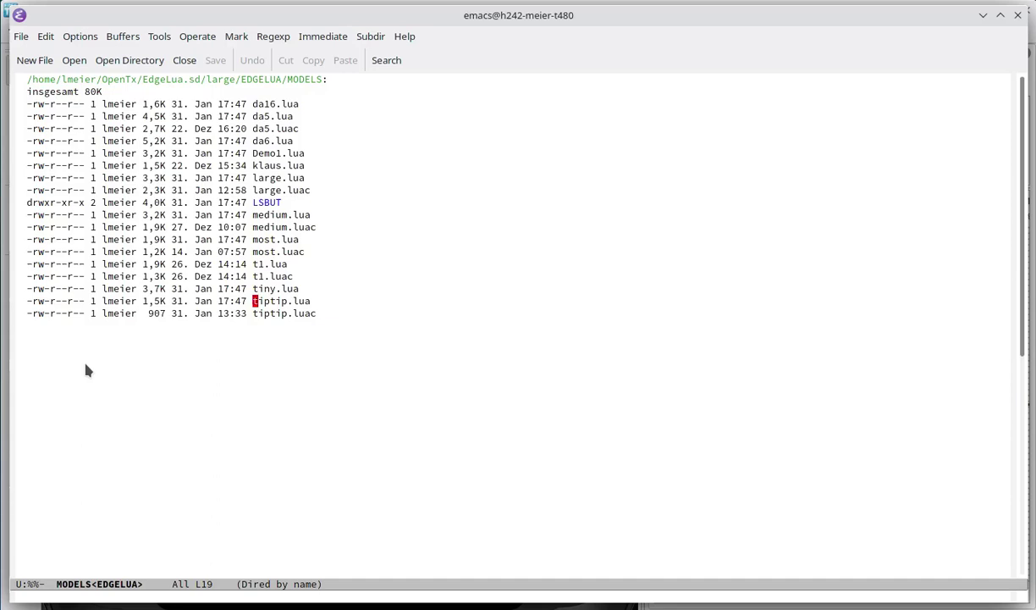
pyautogui.press('Return')
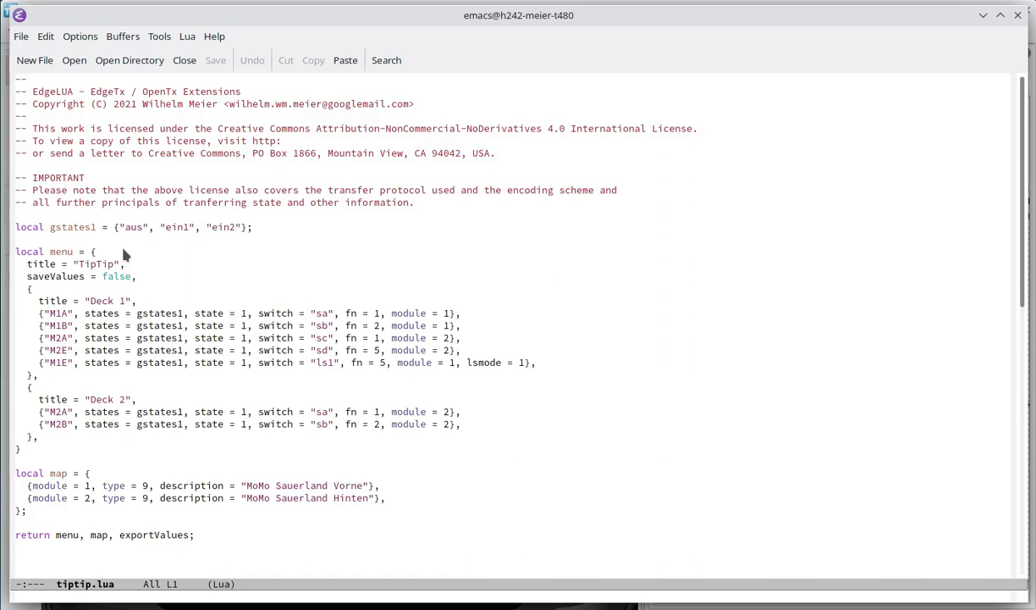
# Examine the menu title and the type values in the module map of the model's tiptip.lua
pyautogui.moveTo(121, 251)
pyautogui.mouseDown()
pyautogui.moveTo(56, 321)
pyautogui.moveTo(178, 400)
pyautogui.moveTo(381, 391)
pyautogui.moveTo(375, 321)
pyautogui.moveTo(139, 266)
pyautogui.mouseUp()
pyautogui.moveTo(59, 461)
pyautogui.mouseDown()
pyautogui.moveTo(17, 476)
pyautogui.moveTo(74, 515)
pyautogui.moveTo(203, 520)
pyautogui.moveTo(343, 475)
pyautogui.moveTo(97, 449)
pyautogui.moveTo(56, 458)
pyautogui.mouseUp()
pyautogui.moveTo(135, 466)
pyautogui.mouseDown()
pyautogui.moveTo(89, 495)
pyautogui.moveTo(154, 501)
pyautogui.moveTo(149, 461)
pyautogui.mouseUp()
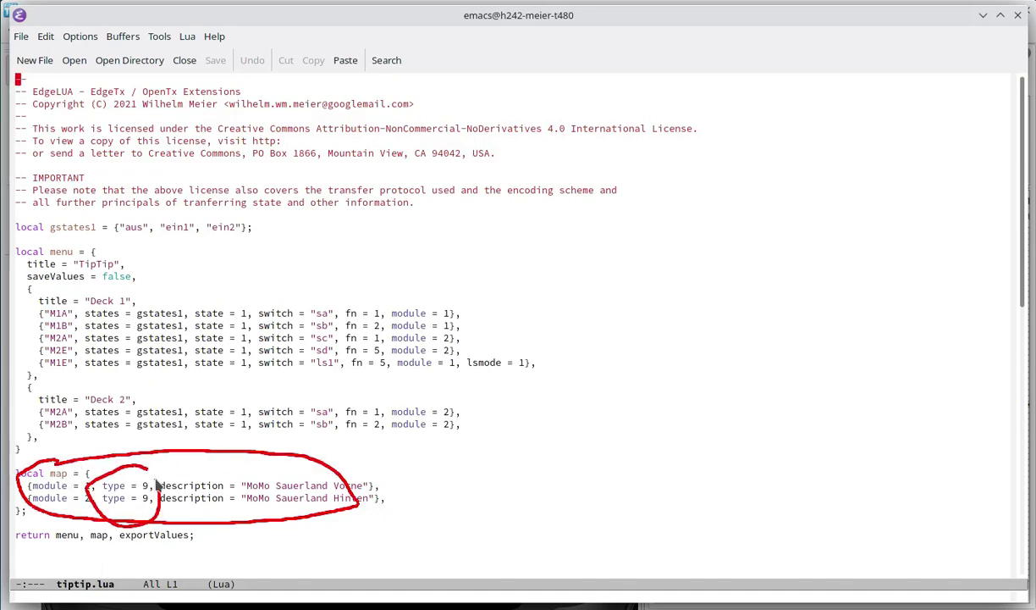